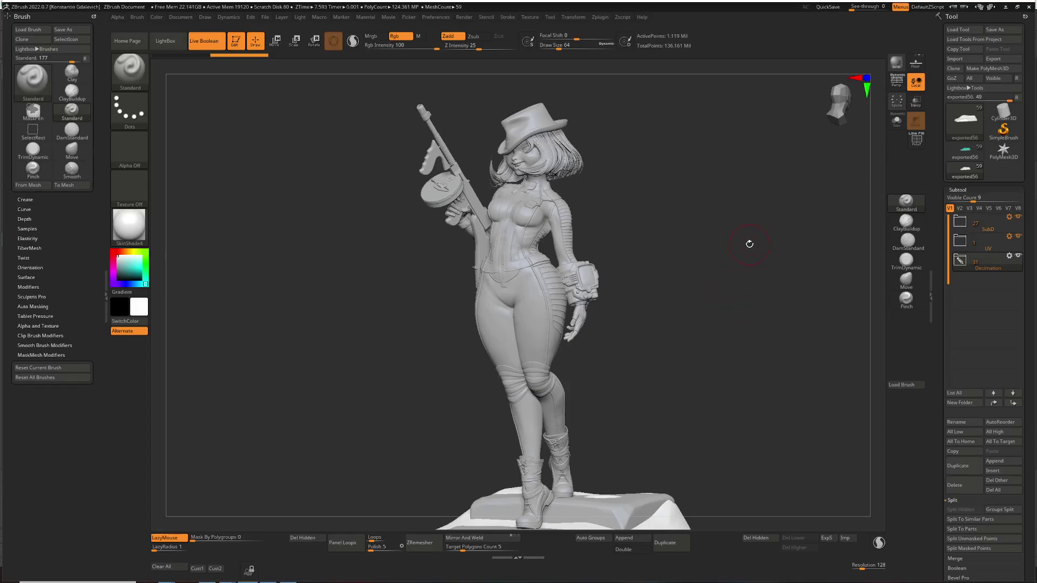
# Step: Turn on polypaint display for all subtools in the Decimation folder
pyautogui.moveTo(750, 304)
pyautogui.mouseDown()
pyautogui.moveTo(727, 234)
pyautogui.moveTo(736, 228)
pyautogui.moveTo(756, 301)
pyautogui.mouseUp()
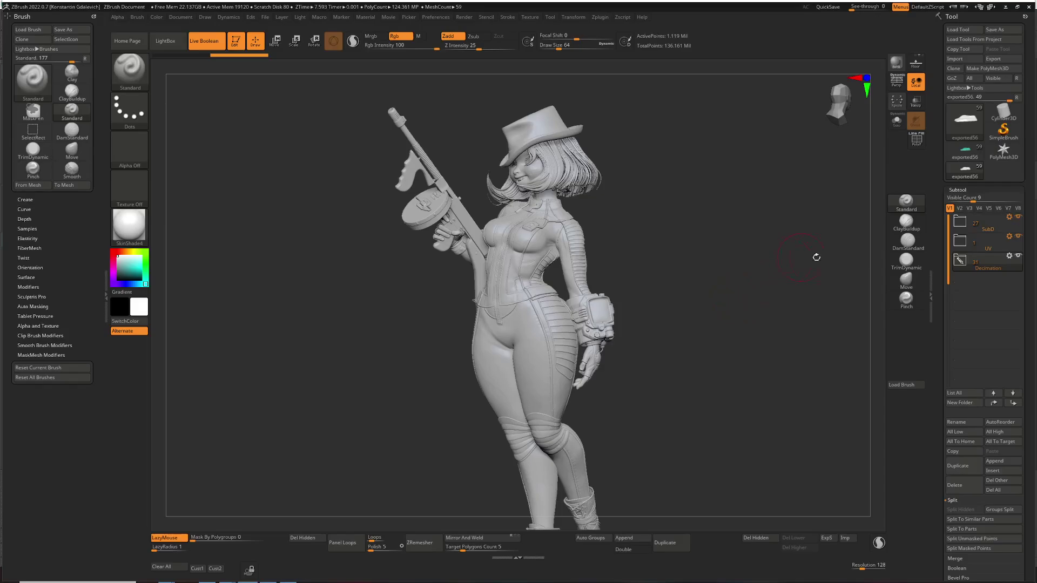
pyautogui.moveTo(706, 331); pyautogui.dragTo(764, 300)
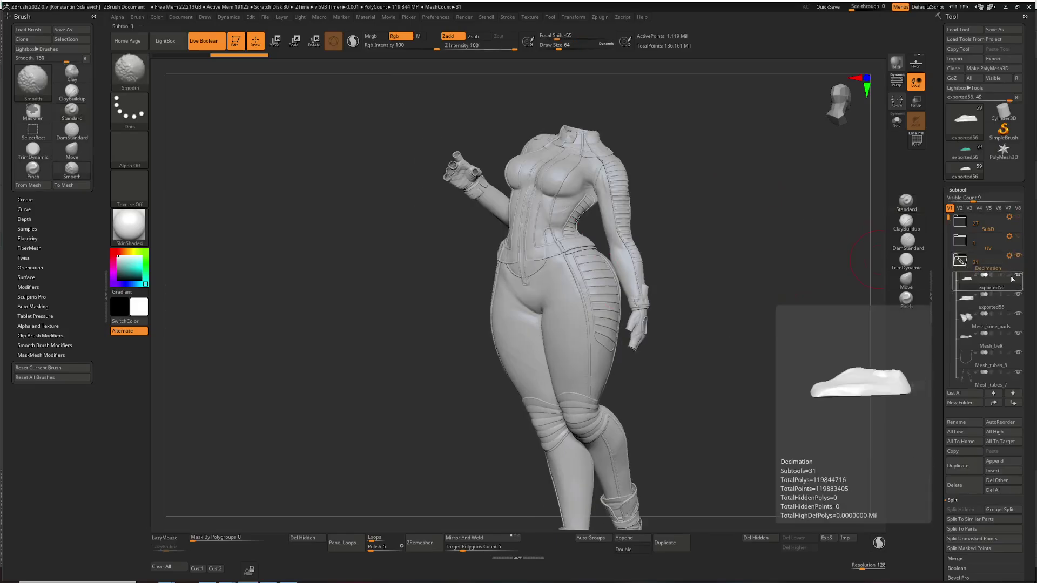
pyautogui.keyDown('shift'); pyautogui.click(1010, 276); pyautogui.keyUp('shift')
pyautogui.keyDown('alt'); pyautogui.moveTo(747, 276); pyautogui.dragTo(863, 288); pyautogui.keyUp('alt')
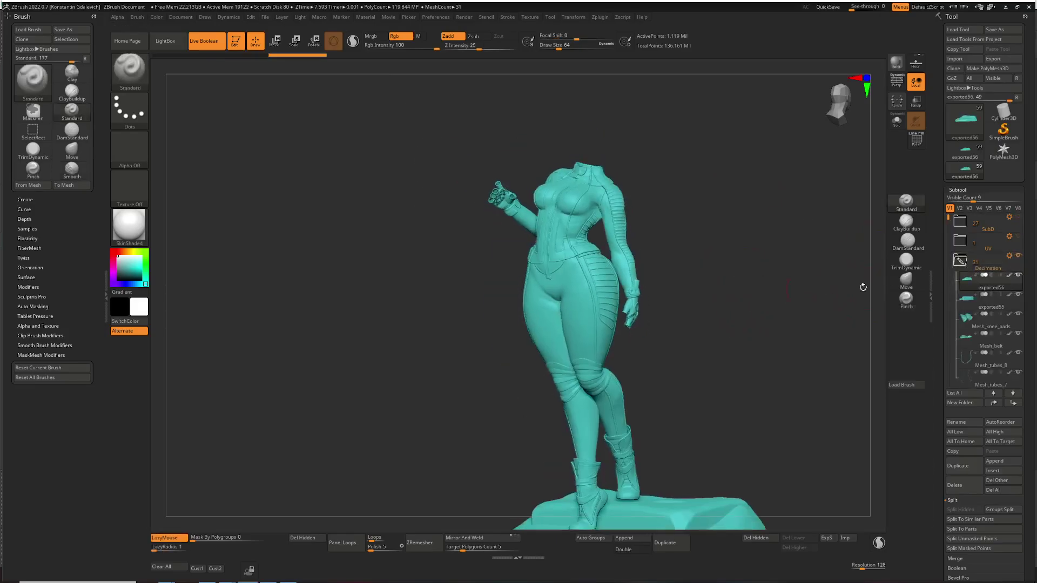
# Step: Show the UV and SubD folders alongside Decimation, and collapse the Decimation folder's subtool list
pyautogui.click(1019, 237)
pyautogui.click(1019, 224)
pyautogui.click(1018, 217)
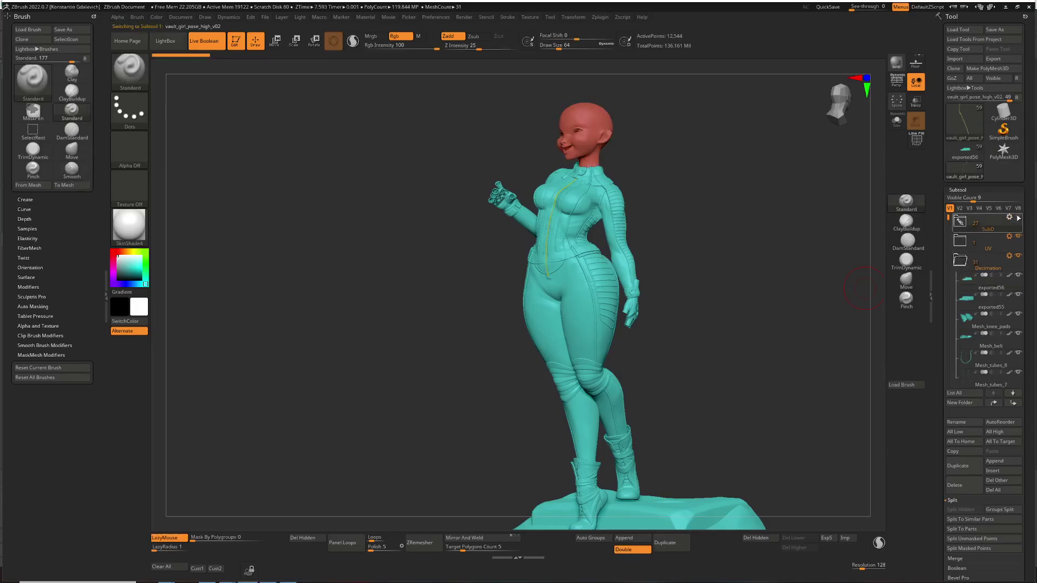
pyautogui.click(966, 261)
pyautogui.keyDown('alt'); pyautogui.moveTo(794, 352); pyautogui.dragTo(827, 397); pyautogui.keyUp('alt')
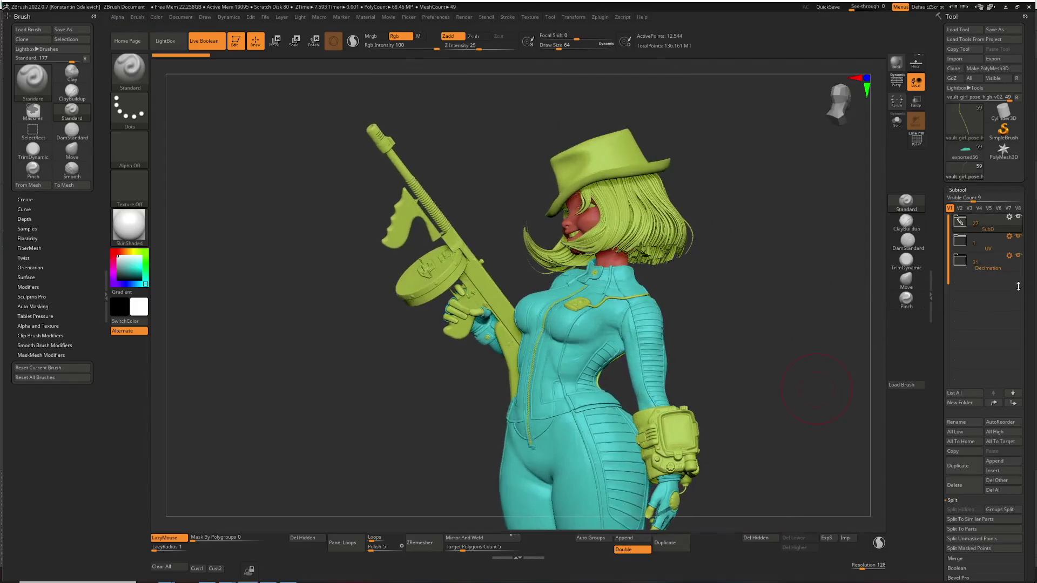
# Step: Isolate the head subtool and raise its geometry to subdivision level 6
pyautogui.keyDown('alt'); pyautogui.click(570, 222); pyautogui.keyUp('alt')
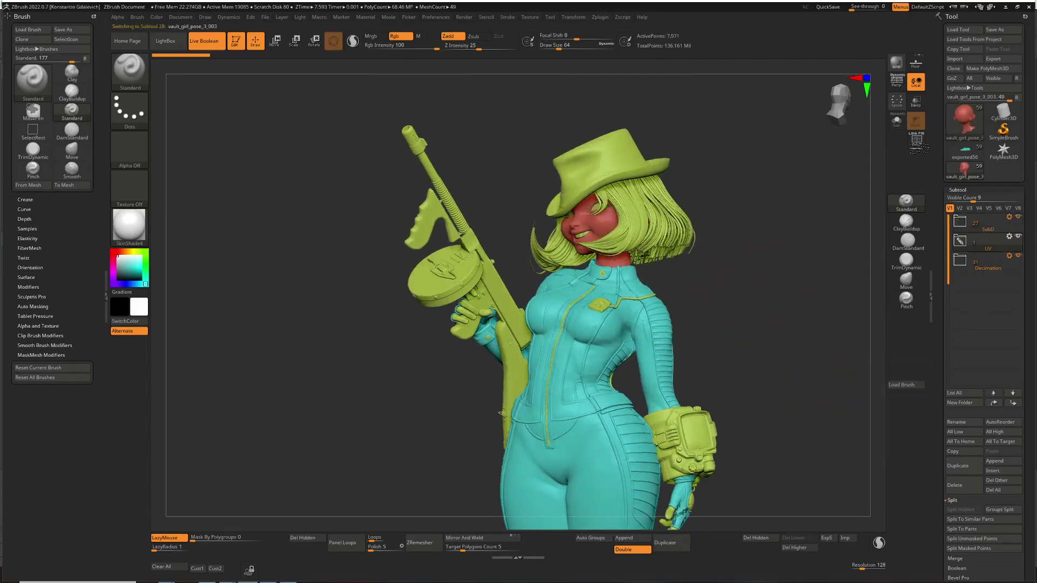
pyautogui.hotkey('ctrl', 'shift', 's')
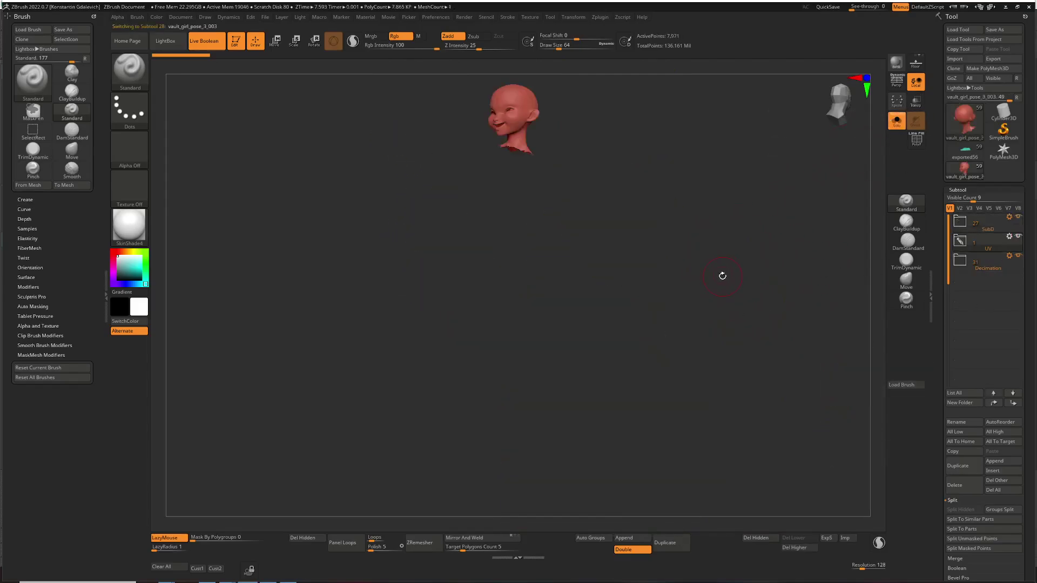
pyautogui.press('space')
pyautogui.moveTo(777, 301); pyautogui.dragTo(772, 301)
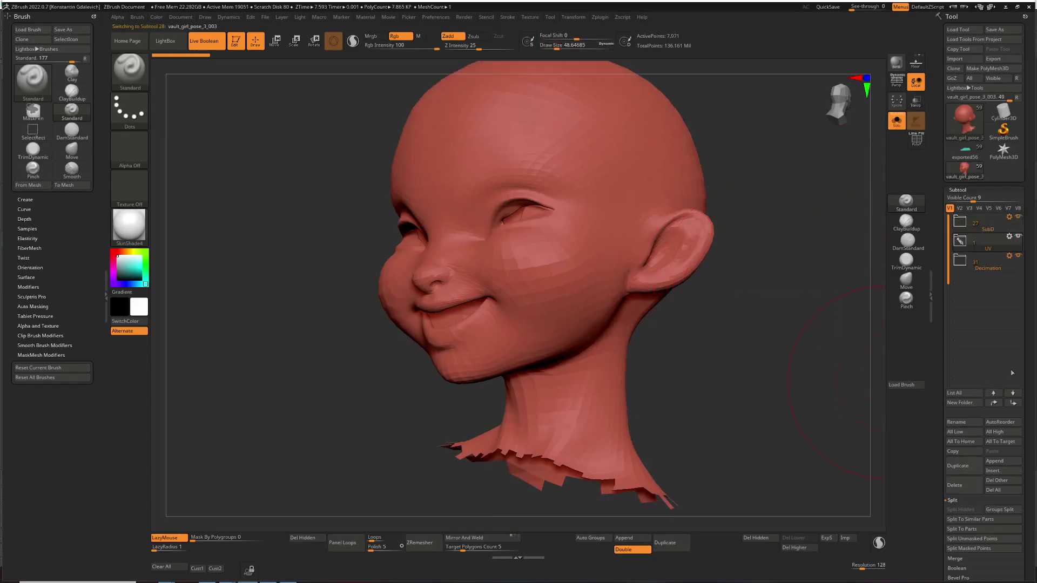
pyautogui.scroll(-3, 938, 536)
pyautogui.click(969, 552)
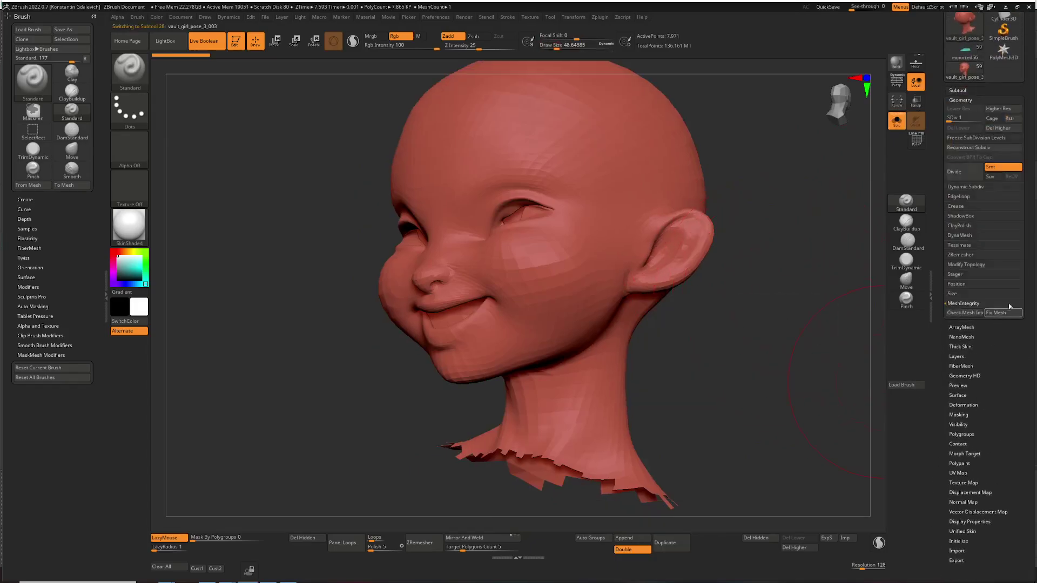
pyautogui.click(983, 121)
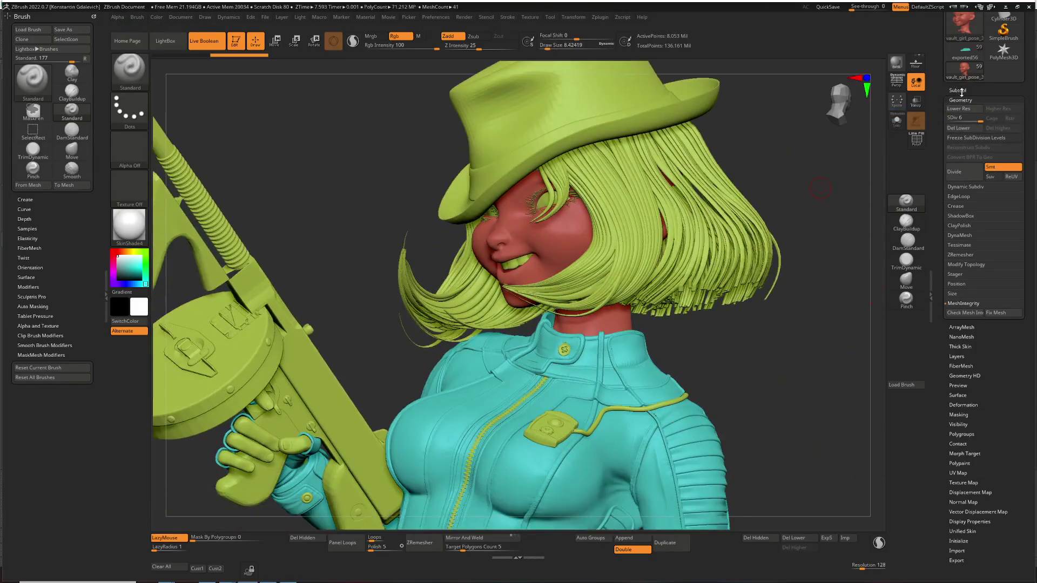
# Step: Hide the UV and Decimation folders to leave only SubD visible, and view the hat's wireframe
pyautogui.click(994, 135)
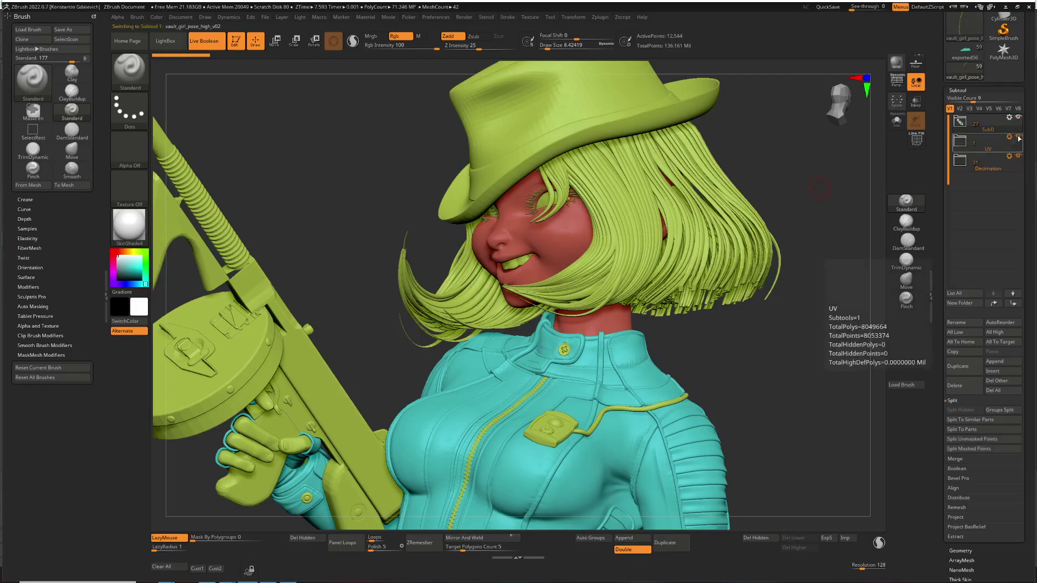
pyautogui.keyDown('alt'); pyautogui.moveTo(805, 383); pyautogui.dragTo(856, 244); pyautogui.keyUp('alt')
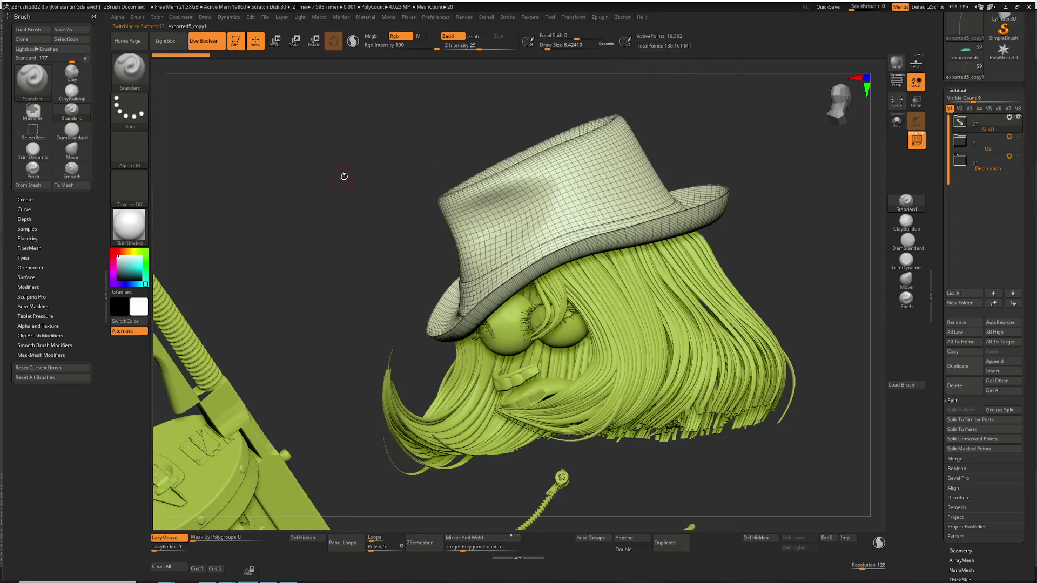
pyautogui.moveTo(344, 177); pyautogui.dragTo(683, 428)
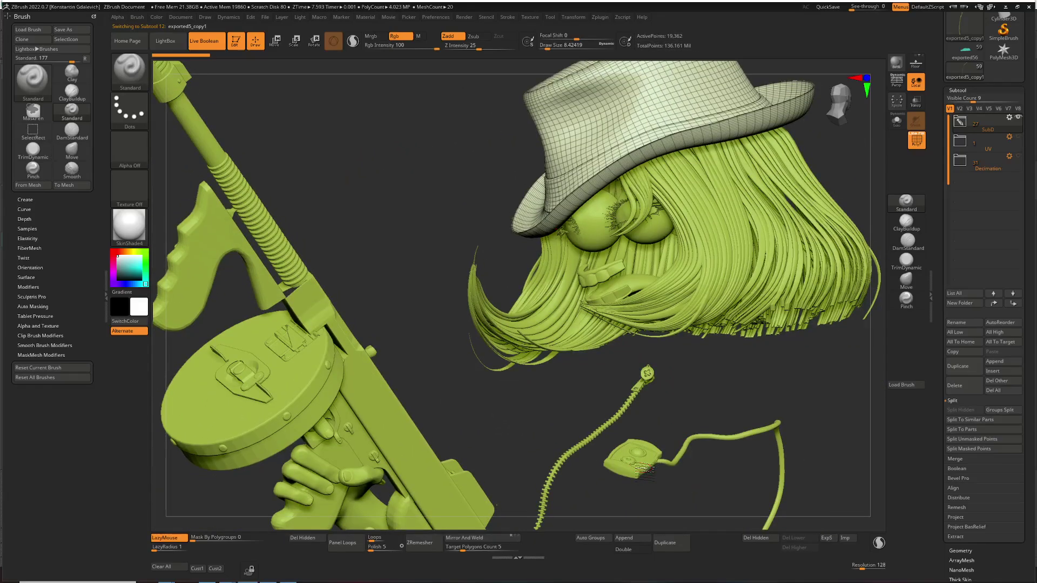
# Step: Isolate the chest device subtool and frame it in the view
pyautogui.keyDown('alt'); pyautogui.click(643, 465); pyautogui.keyUp('alt')
pyautogui.click(896, 120)
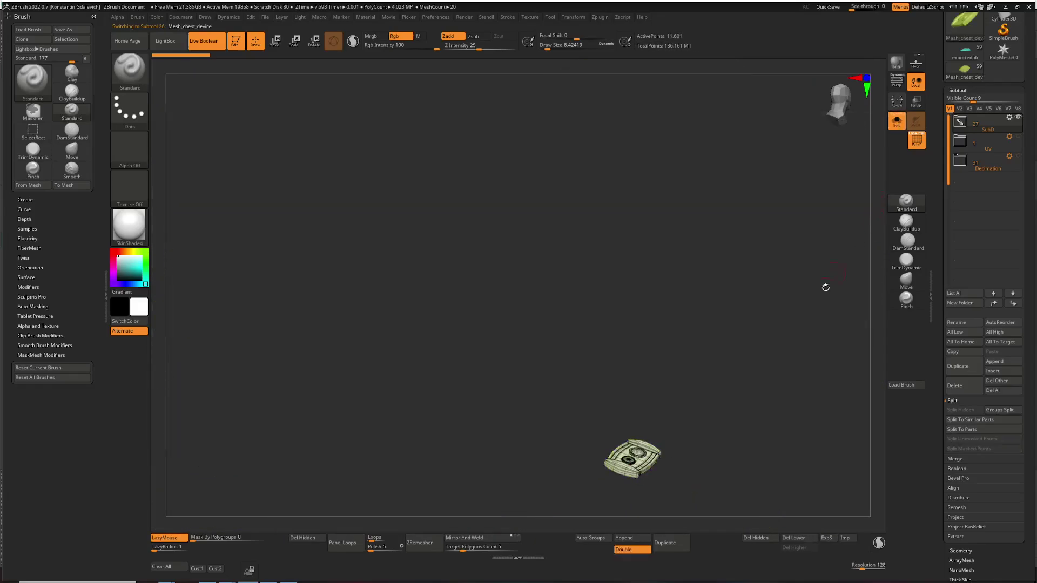
pyautogui.press('f')
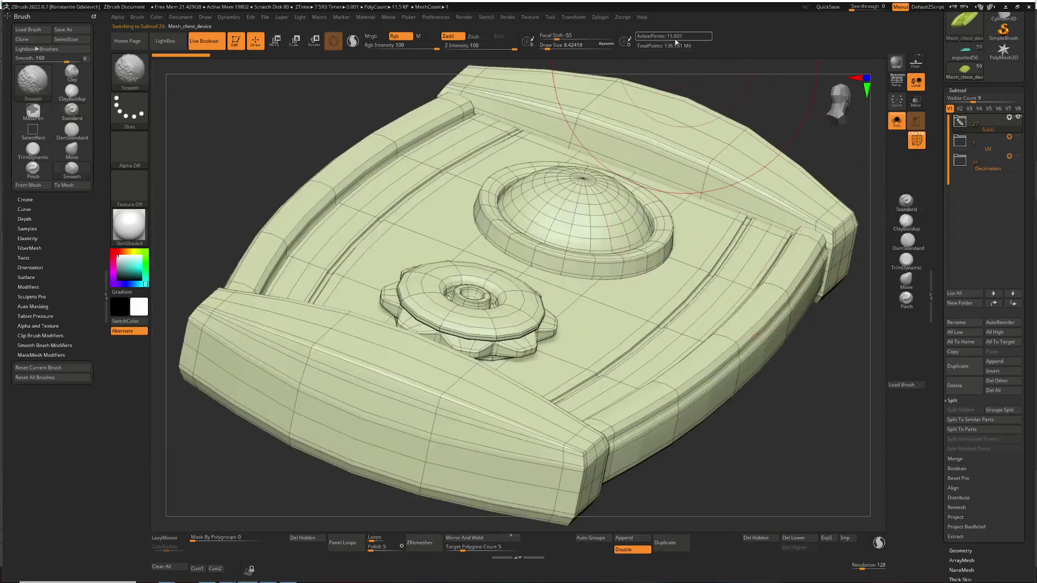
# Step: Compare the chest device's lower and higher subdivision levels in wireframe, and return to all visible SubD parts
pyautogui.hotkey('shift', 'd')
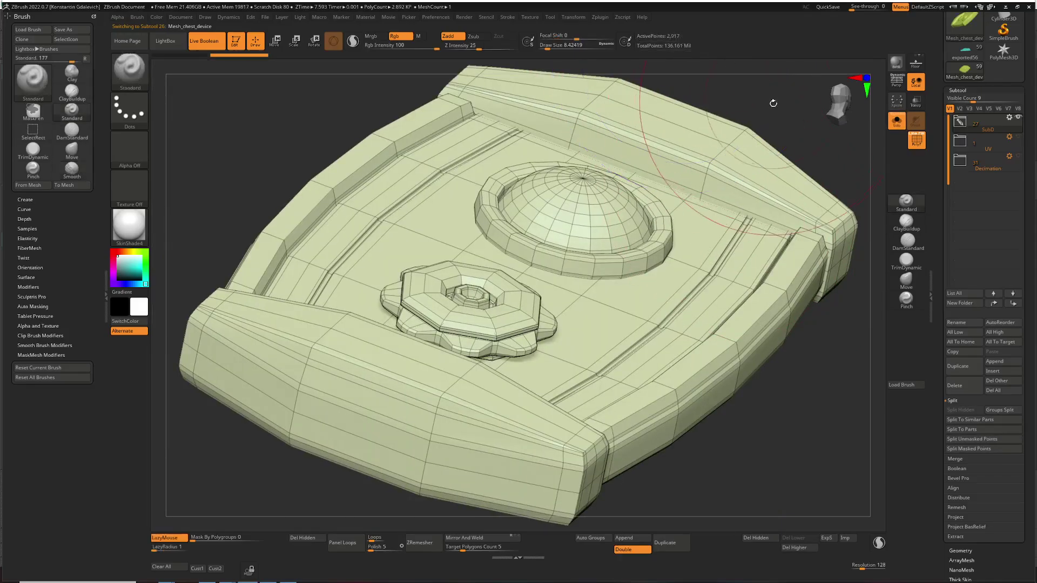
pyautogui.moveTo(780, 99)
pyautogui.mouseDown()
pyautogui.moveTo(761, 203)
pyautogui.moveTo(795, 287)
pyautogui.moveTo(774, 311)
pyautogui.moveTo(773, 336)
pyautogui.moveTo(773, 301)
pyautogui.moveTo(796, 319)
pyautogui.moveTo(778, 344)
pyautogui.mouseUp()
pyautogui.press('d')
pyautogui.hotkey('shift', 'f')
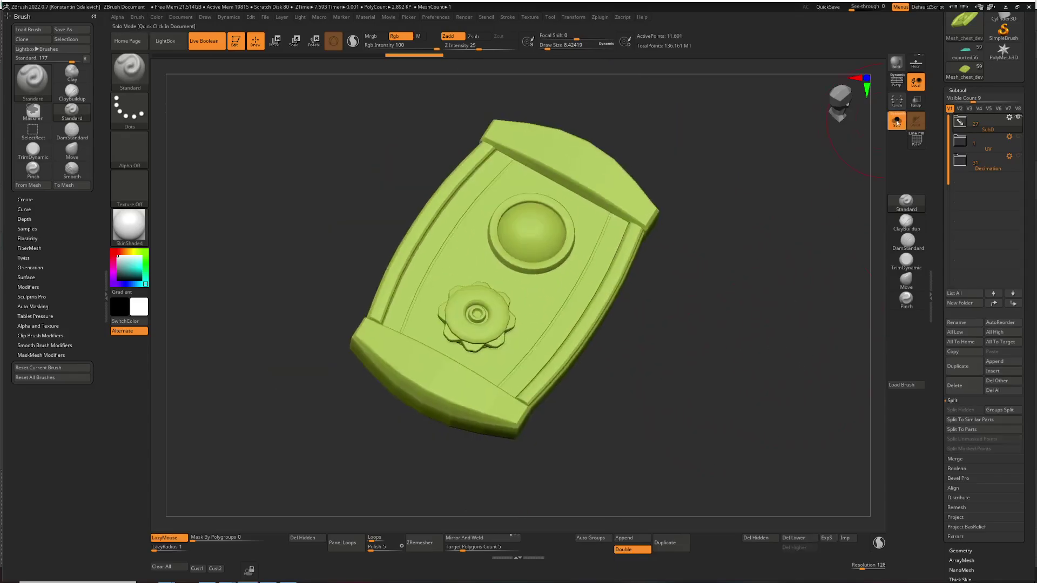
pyautogui.click(897, 120)
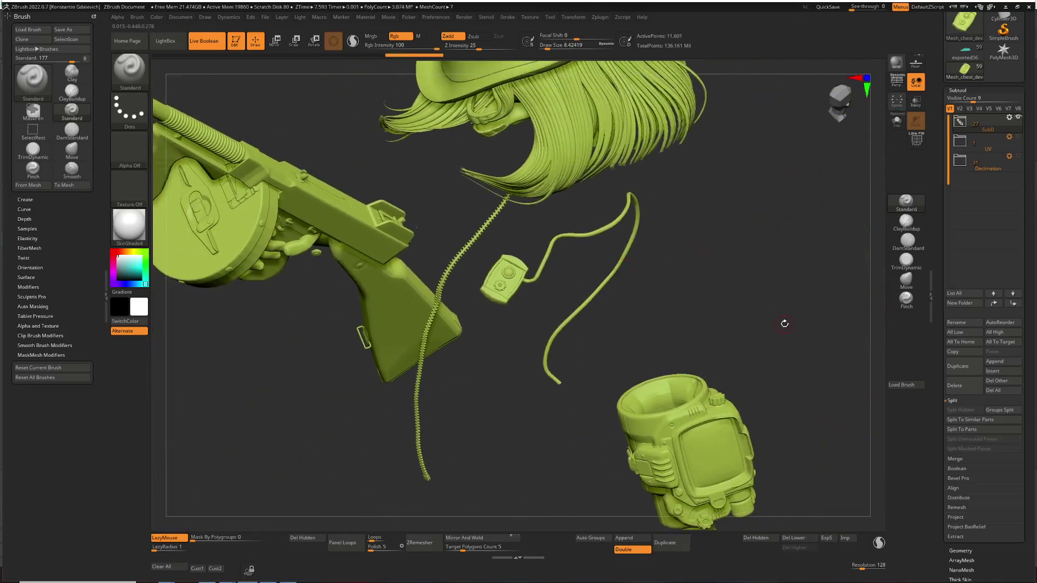
# Step: Select the wrist device and inspect its wireframe topology up close
pyautogui.moveTo(782, 324)
pyautogui.mouseDown()
pyautogui.moveTo(717, 255)
pyautogui.moveTo(683, 314)
pyautogui.moveTo(712, 245)
pyautogui.moveTo(616, 206)
pyautogui.mouseUp()
pyautogui.keyDown('alt'); pyautogui.click(684, 314); pyautogui.keyUp('alt')
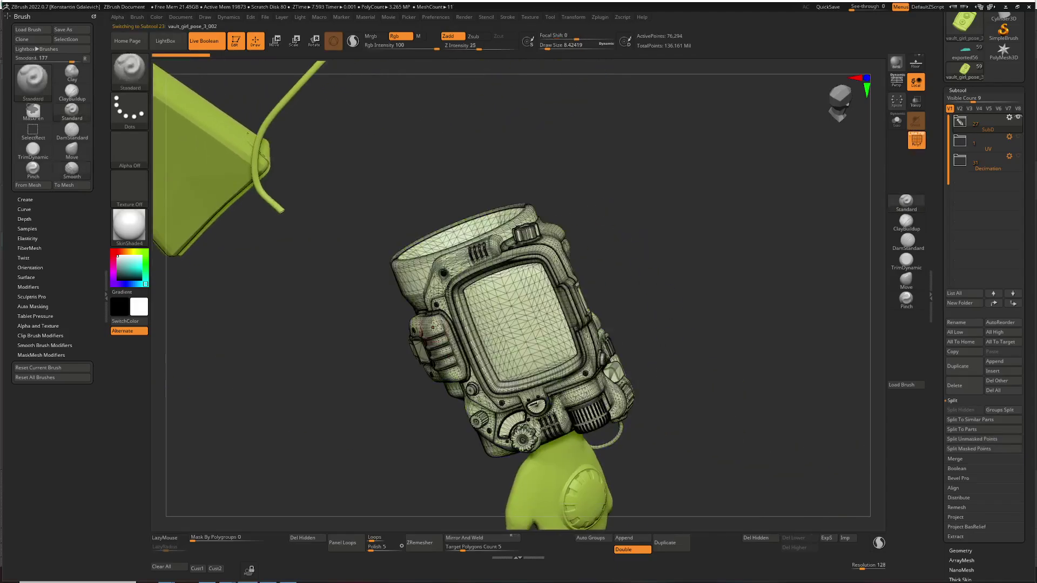
pyautogui.moveTo(616, 319)
pyautogui.mouseDown()
pyautogui.moveTo(673, 322)
pyautogui.moveTo(720, 303)
pyautogui.moveTo(655, 282)
pyautogui.moveTo(864, 276)
pyautogui.mouseUp()
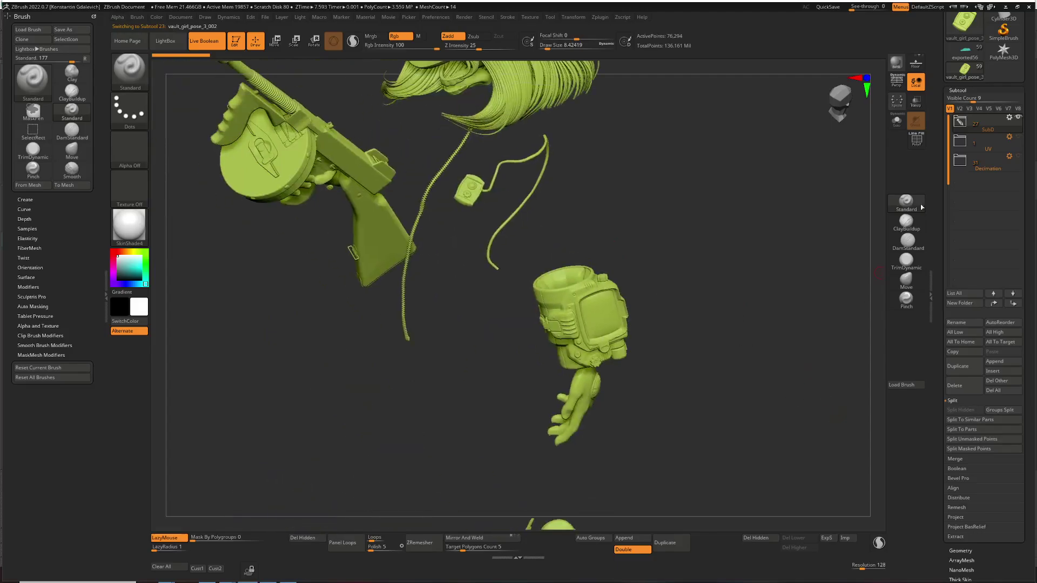
# Step: Toggle the UV and Decimation folders on and off, and examine the SubD parts from the hat down to the boots
pyautogui.click(1019, 137)
pyautogui.click(1019, 156)
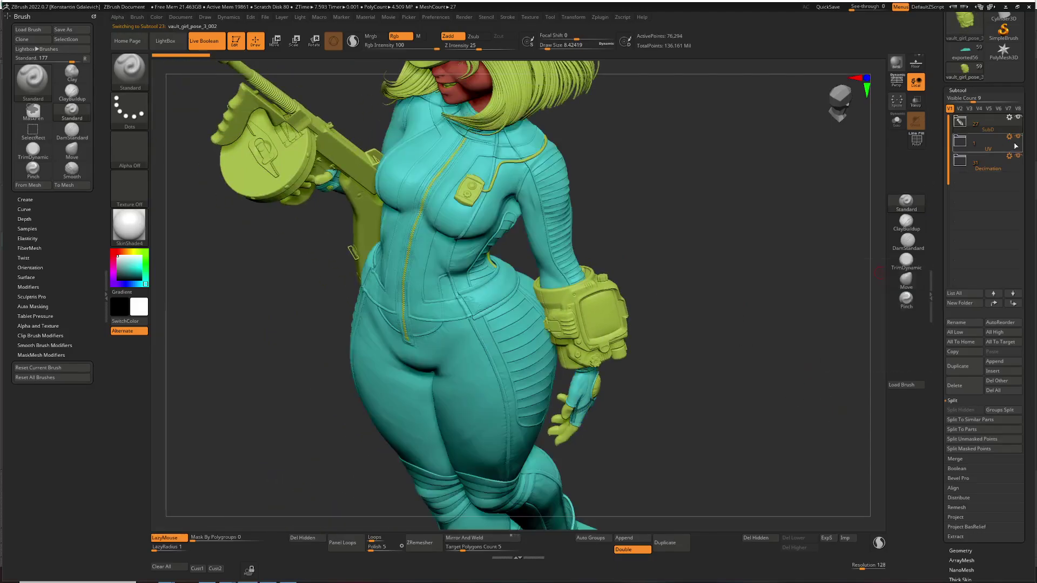
pyautogui.click(1019, 137)
pyautogui.click(1018, 156)
pyautogui.moveTo(646, 208); pyautogui.dragTo(500, 250)
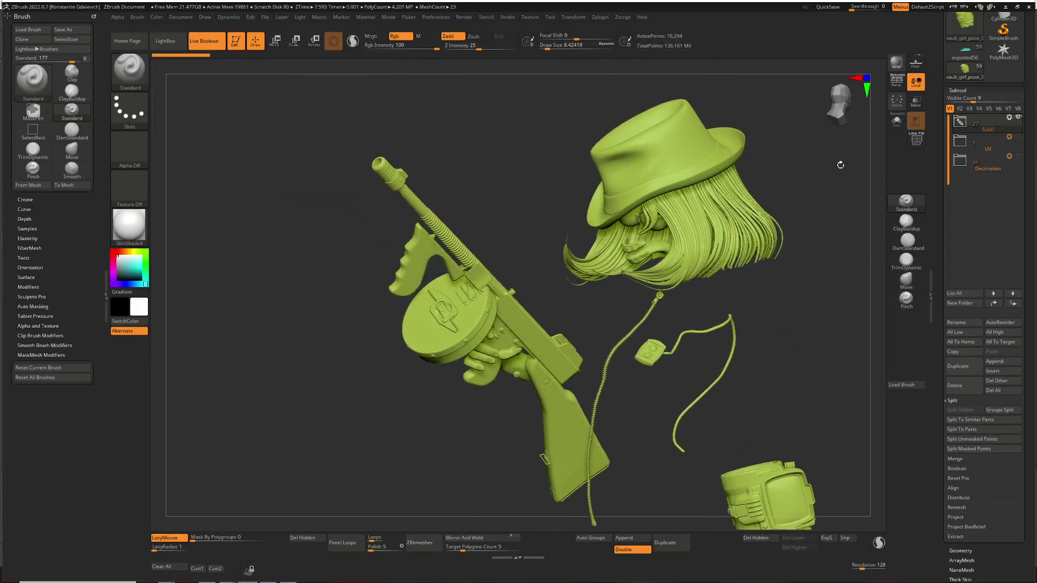
pyautogui.keyDown('alt'); pyautogui.moveTo(810, 231); pyautogui.dragTo(761, 202); pyautogui.keyUp('alt')
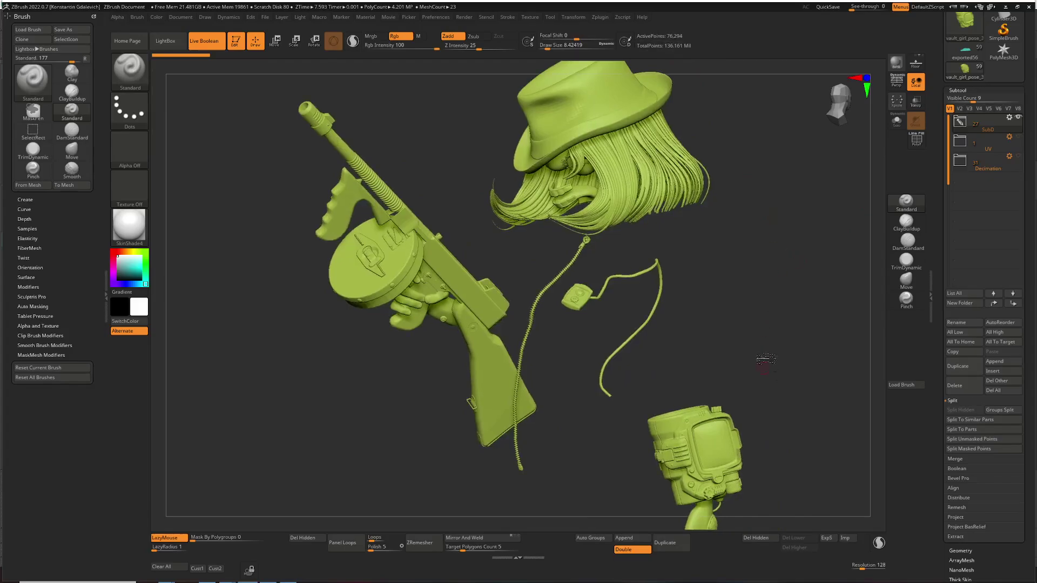
pyautogui.keyDown('alt'); pyautogui.moveTo(766, 358); pyautogui.dragTo(718, 244); pyautogui.keyUp('alt')
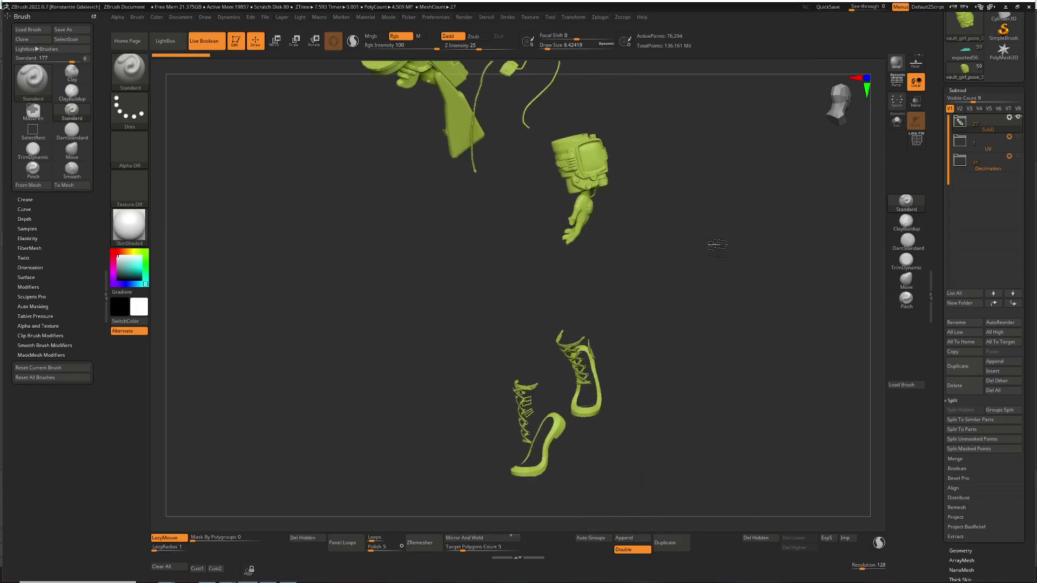
pyautogui.keyDown('alt'); pyautogui.moveTo(715, 328); pyautogui.dragTo(707, 368); pyautogui.keyUp('alt')
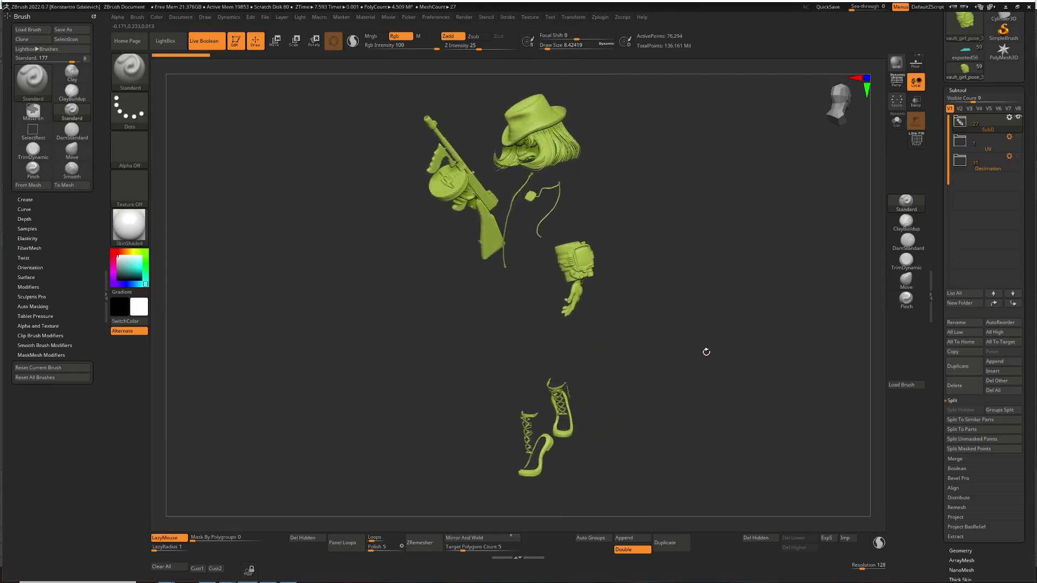
# Step: Show only the head in the UV folder and examine the skin detail on its face with StartupMaterial
pyautogui.click(998, 153)
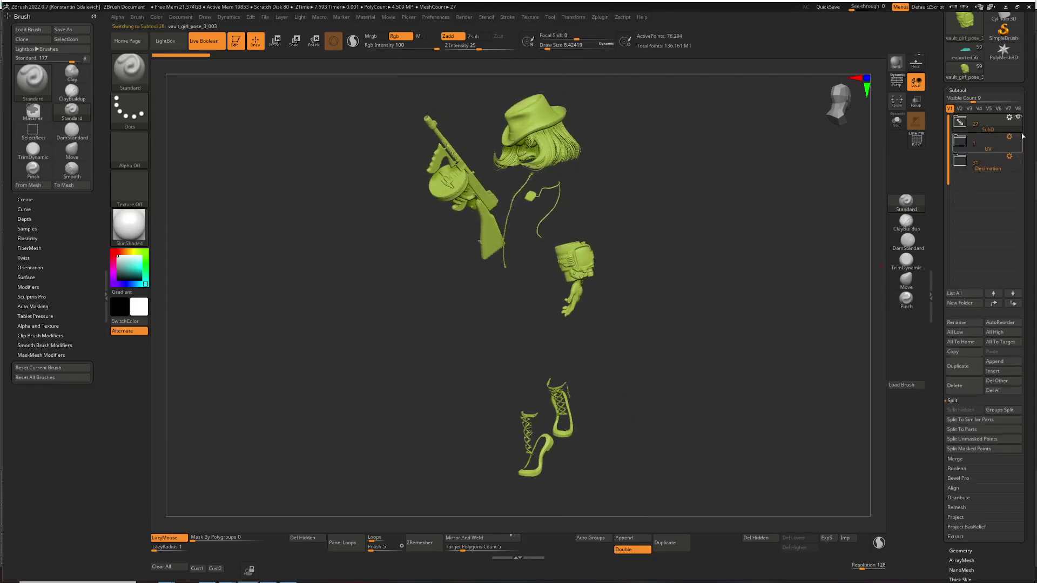
pyautogui.keyDown('shift'); pyautogui.click(1020, 137); pyautogui.keyUp('shift')
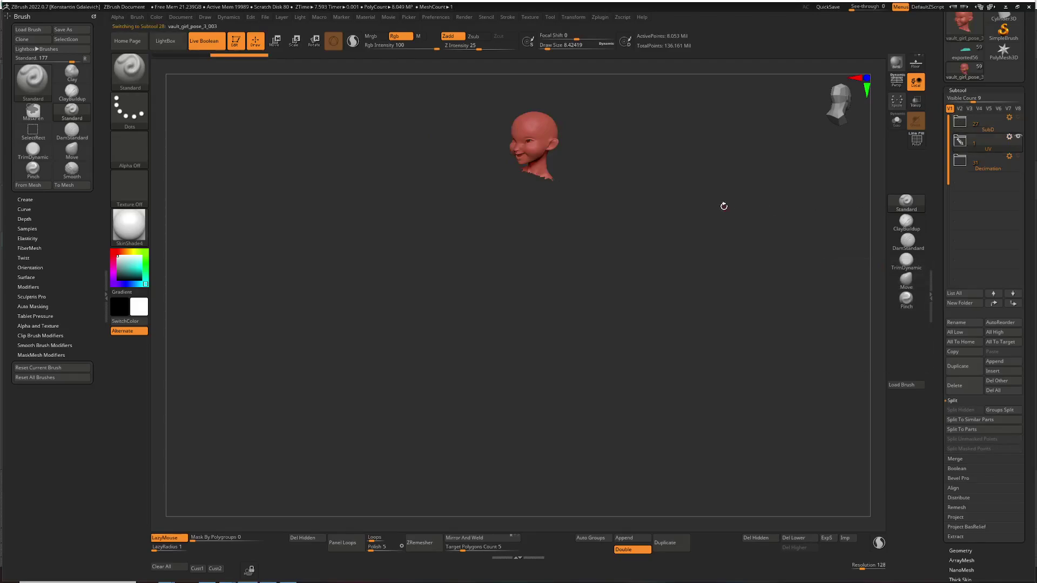
pyautogui.moveTo(724, 206)
pyautogui.mouseDown()
pyautogui.moveTo(607, 165)
pyautogui.moveTo(632, 308)
pyautogui.moveTo(681, 303)
pyautogui.moveTo(715, 318)
pyautogui.moveTo(764, 287)
pyautogui.moveTo(767, 298)
pyautogui.moveTo(745, 271)
pyautogui.moveTo(776, 412)
pyautogui.moveTo(824, 417)
pyautogui.moveTo(568, 254)
pyautogui.moveTo(787, 403)
pyautogui.moveTo(799, 378)
pyautogui.mouseUp()
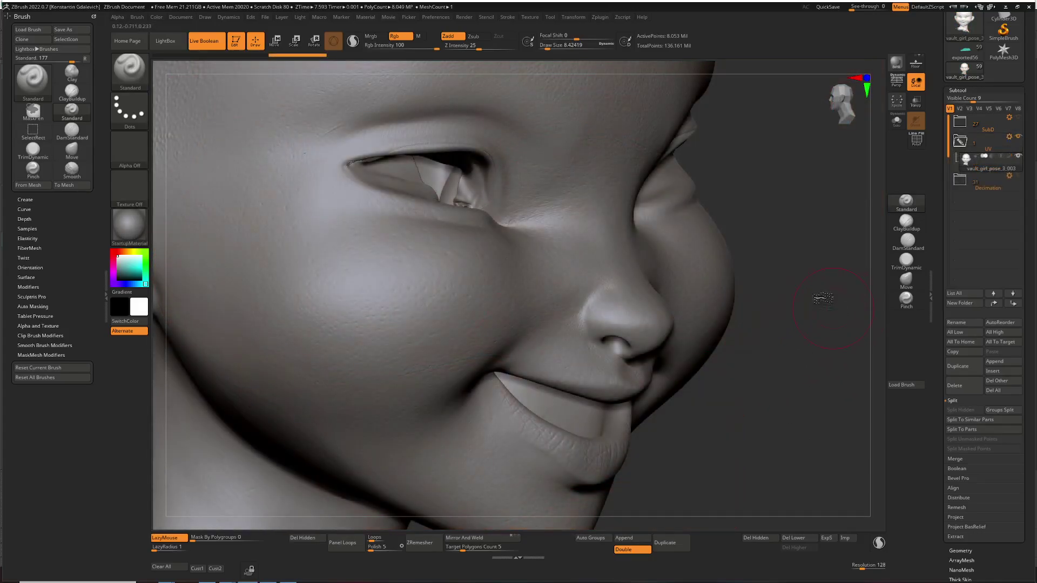
pyautogui.moveTo(805, 302)
pyautogui.mouseDown()
pyautogui.moveTo(819, 287)
pyautogui.moveTo(794, 302)
pyautogui.mouseUp()
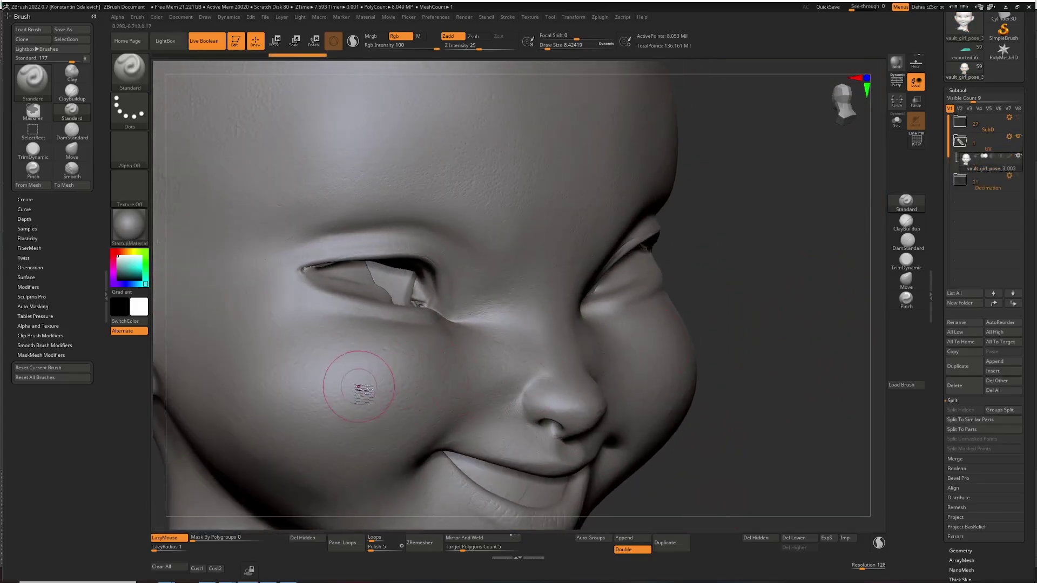
pyautogui.moveTo(783, 358); pyautogui.dragTo(781, 276)
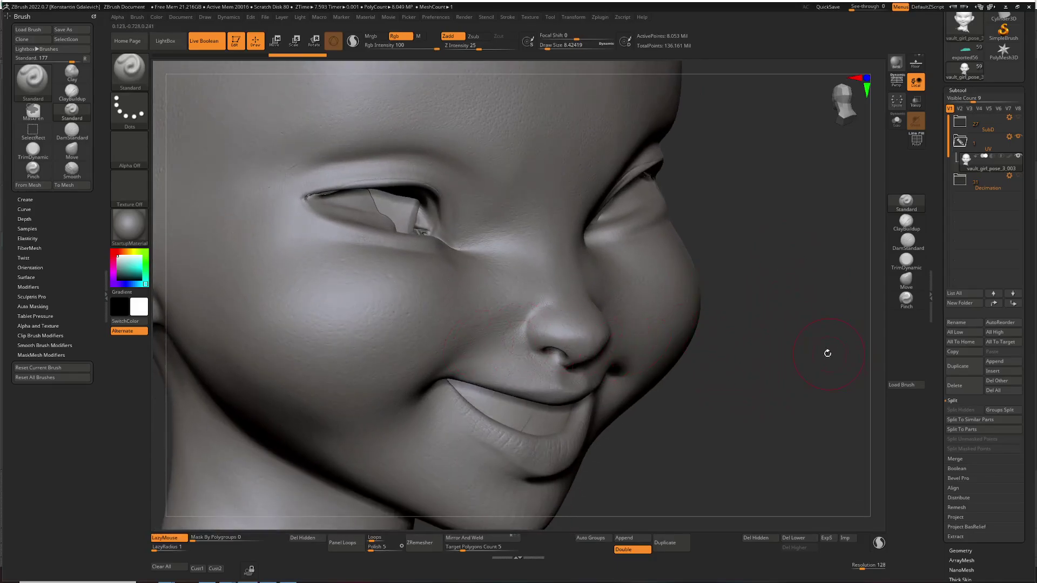
pyautogui.moveTo(828, 353); pyautogui.dragTo(815, 370)
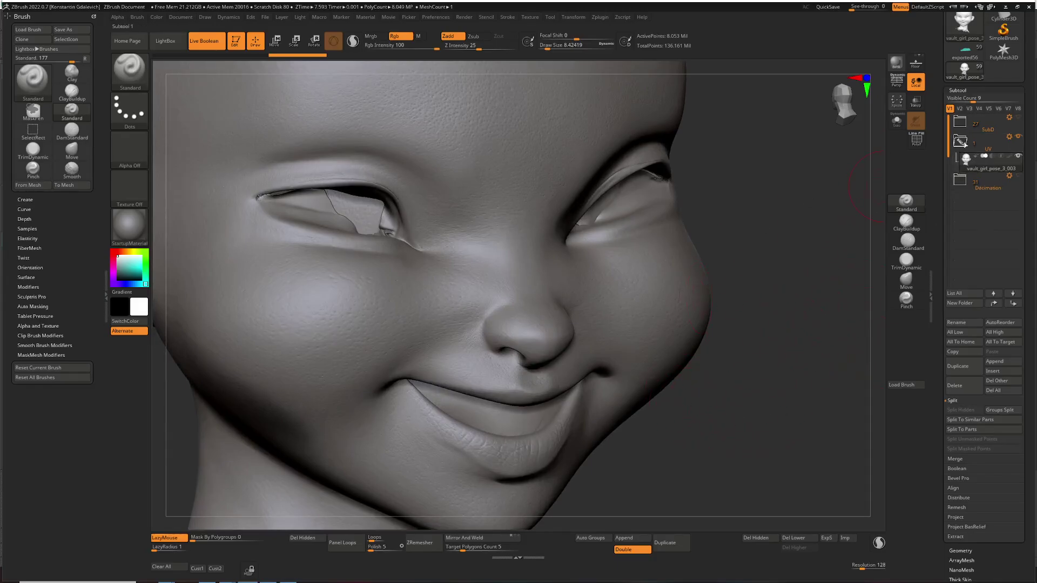
# Step: Collapse the UV folder, show only the Decimation folder, and frame its meshes
pyautogui.click(961, 142)
pyautogui.click(1019, 137)
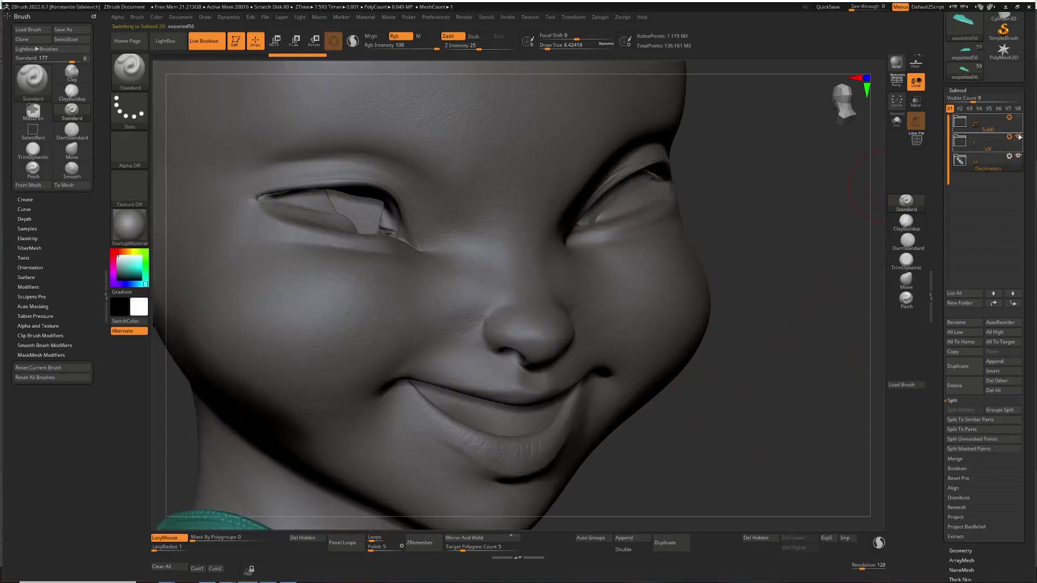
pyautogui.click(1019, 137)
pyautogui.press('f')
# Step: Examine the sculpted seams and ribbed panels of the jumpsuit in the Decimation folder from several angles
pyautogui.moveTo(753, 291); pyautogui.dragTo(750, 254)
pyautogui.scroll(6, 762, 294)
pyautogui.scroll(4, 751, 254)
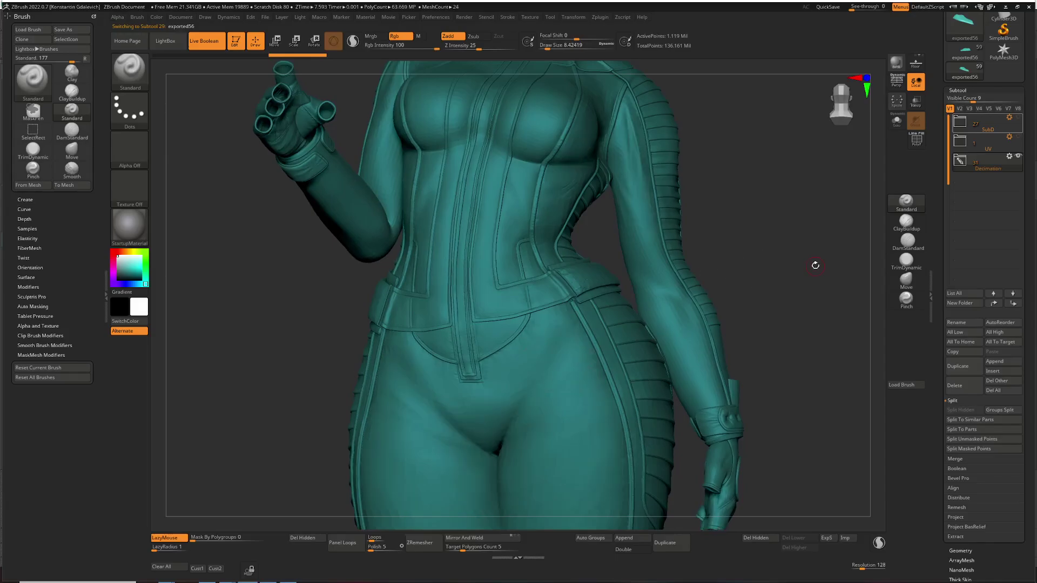
pyautogui.moveTo(815, 252); pyautogui.dragTo(778, 275)
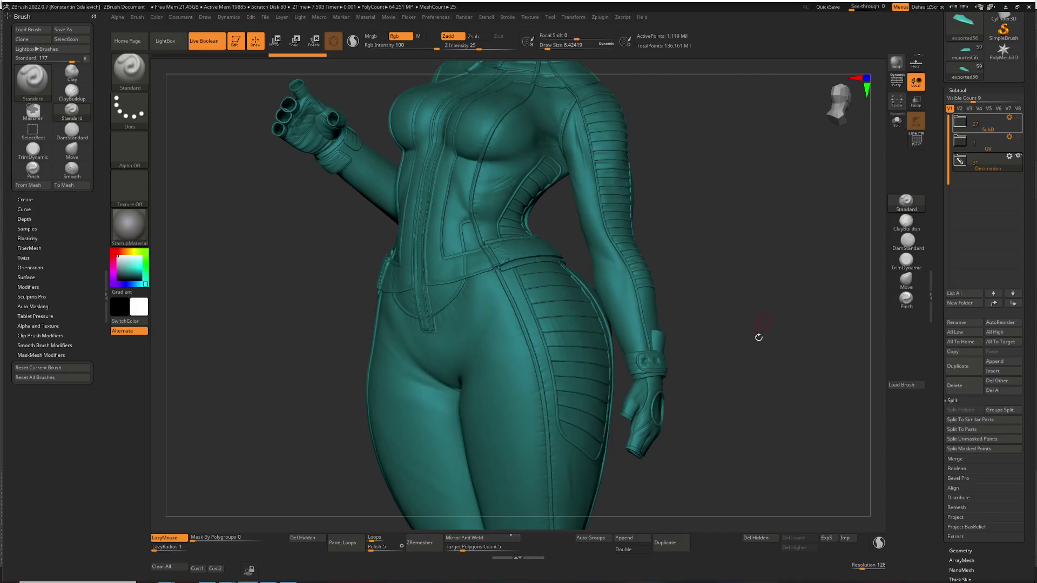
pyautogui.moveTo(759, 337); pyautogui.dragTo(742, 353)
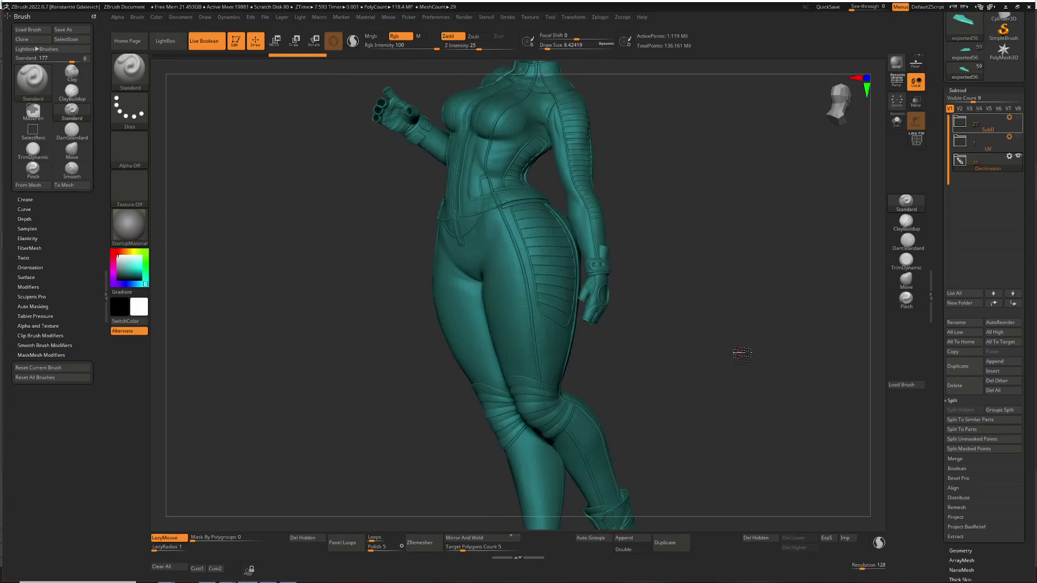
# Step: Orbit around the Decimation folder's meshes and bring up the Decimation Master options in place of SubTool Master
pyautogui.moveTo(721, 373); pyautogui.dragTo(742, 359)
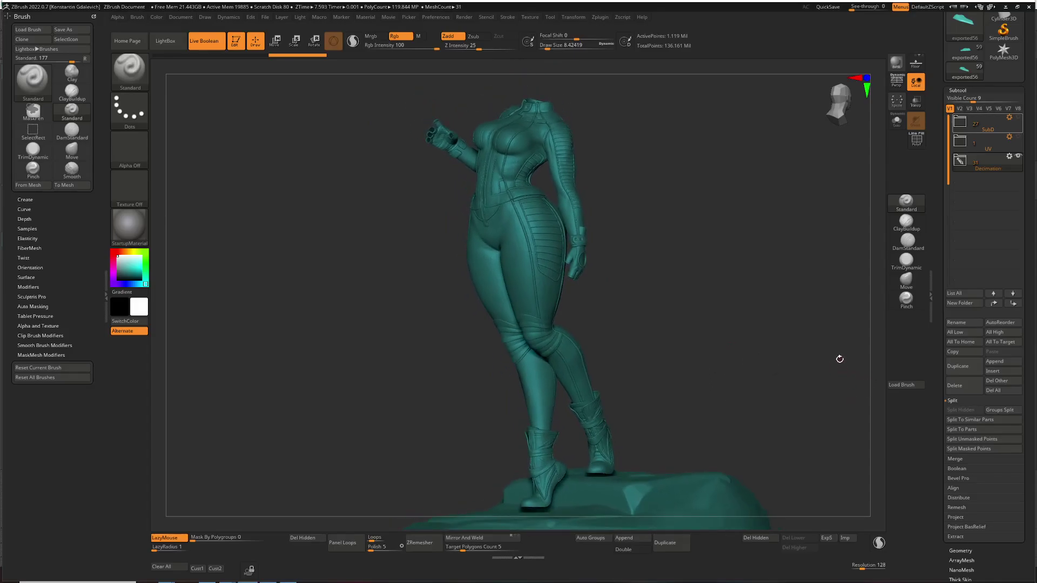
pyautogui.moveTo(839, 359); pyautogui.dragTo(844, 258)
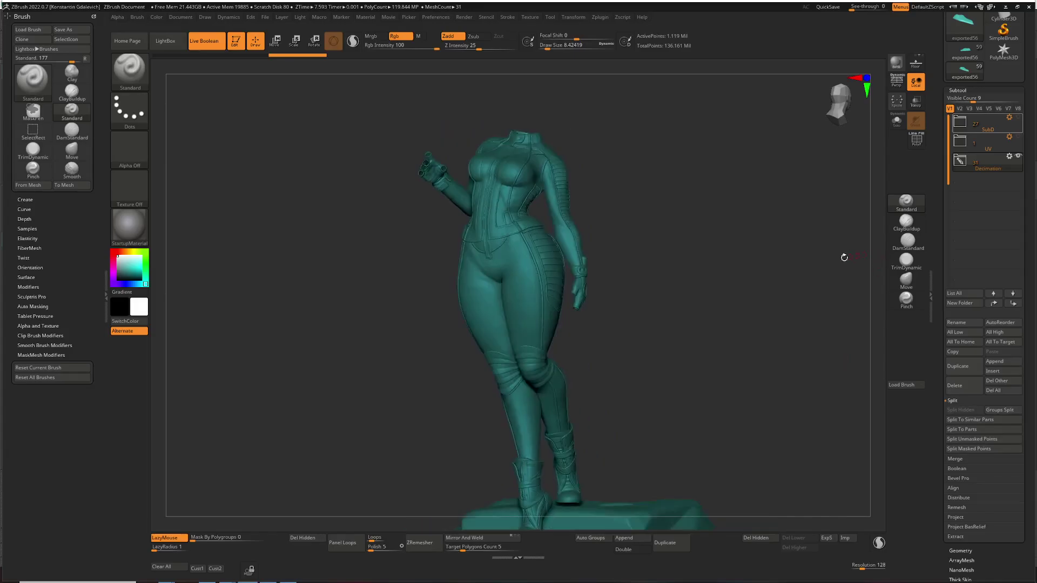
pyautogui.moveTo(790, 322)
pyautogui.mouseDown()
pyautogui.moveTo(797, 282)
pyautogui.moveTo(829, 274)
pyautogui.mouseUp()
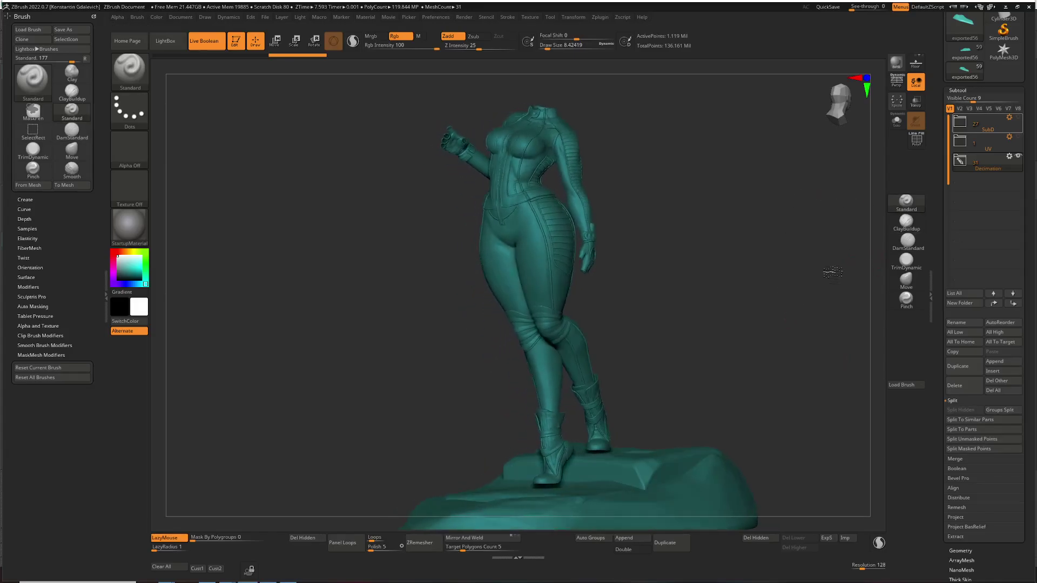
pyautogui.click(600, 18)
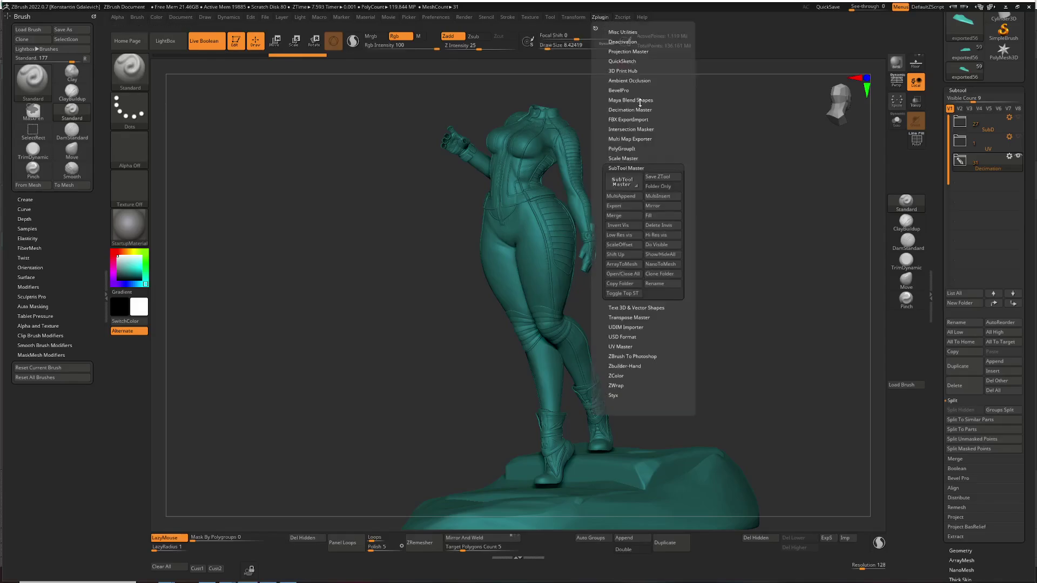
pyautogui.click(626, 168)
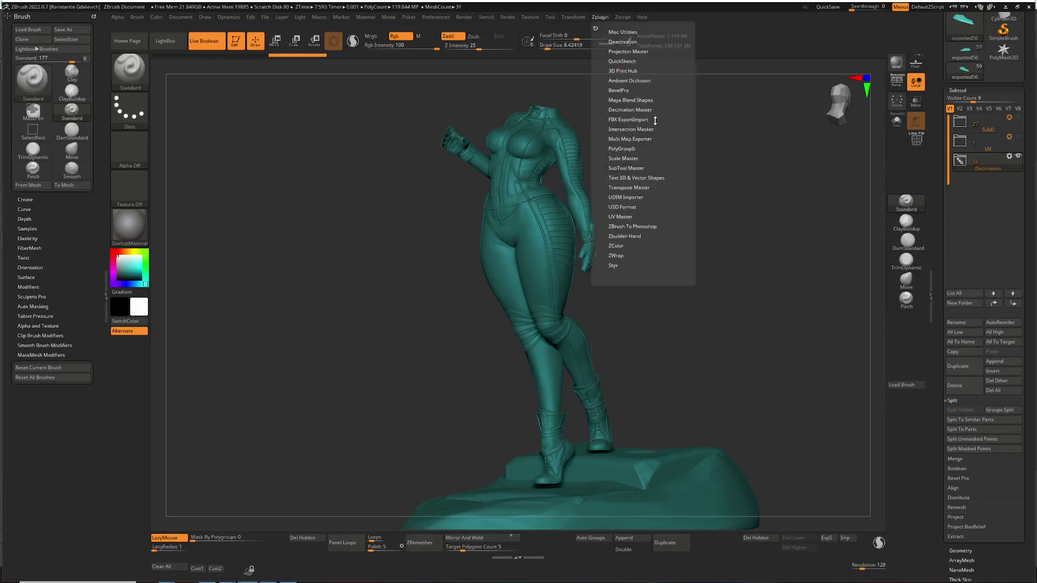
pyautogui.click(629, 109)
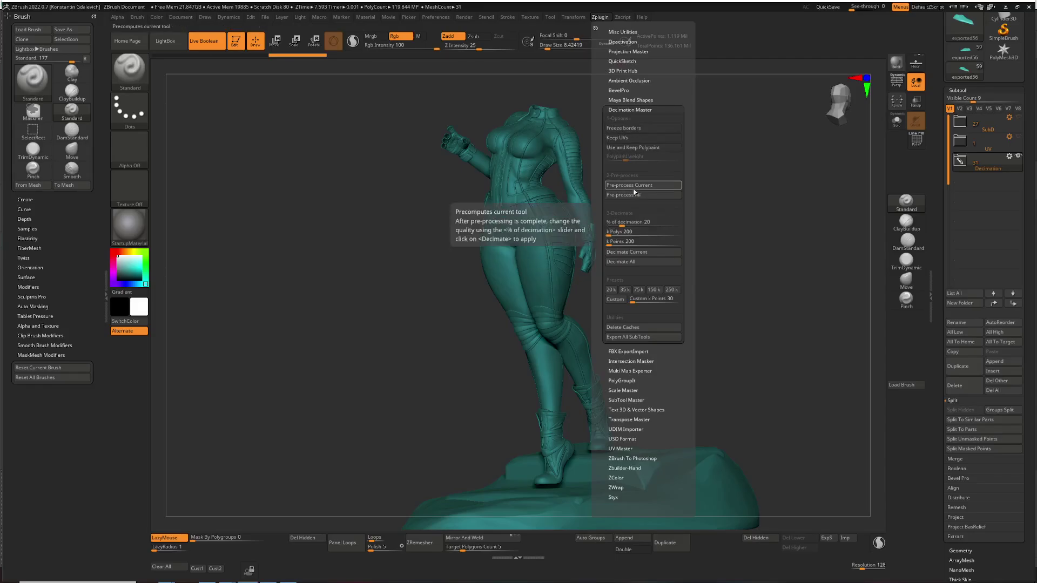
# Step: Expand the Decimation folder, examine the exported56 rock base on its own from several angles, and show the full figure again
pyautogui.click(961, 160)
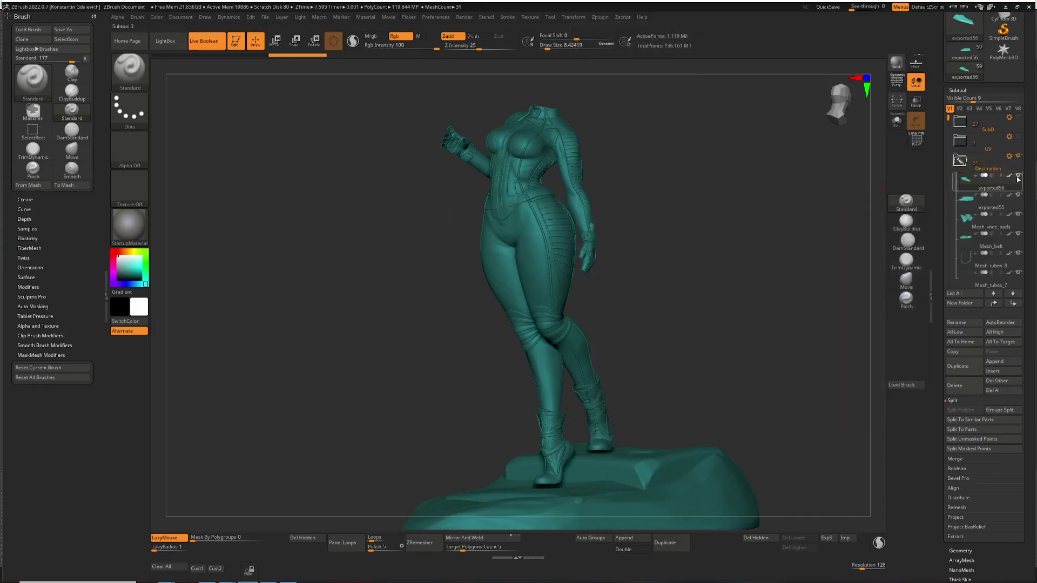
pyautogui.click(897, 121)
pyautogui.press('f')
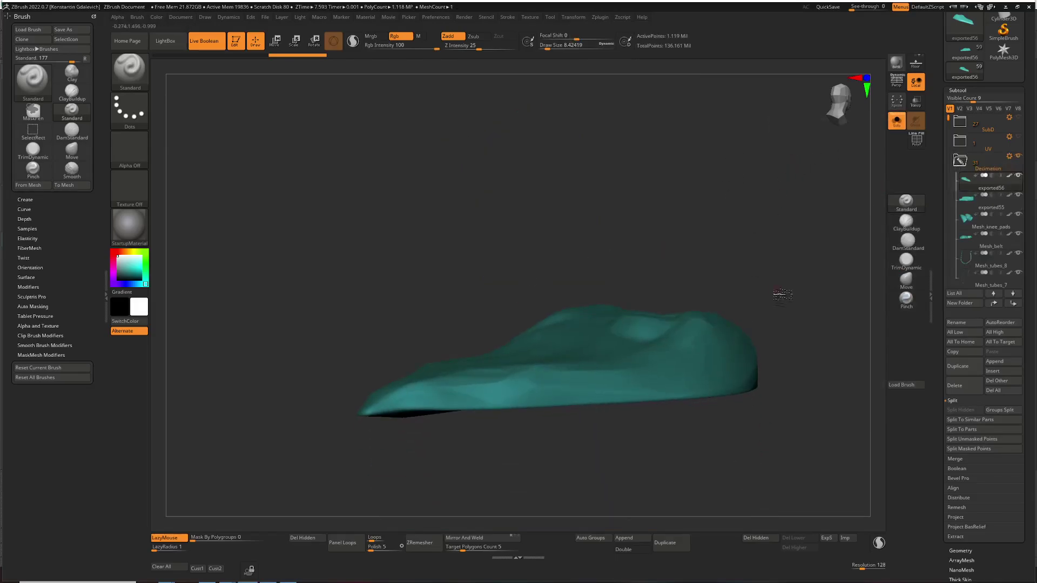
pyautogui.moveTo(780, 294); pyautogui.dragTo(679, 326)
pyautogui.hotkey('shift', 'f')
pyautogui.hotkey('shift', 'f')
pyautogui.moveTo(739, 271)
pyautogui.mouseDown()
pyautogui.moveTo(797, 264)
pyautogui.moveTo(767, 254)
pyautogui.mouseUp()
pyautogui.click(600, 16)
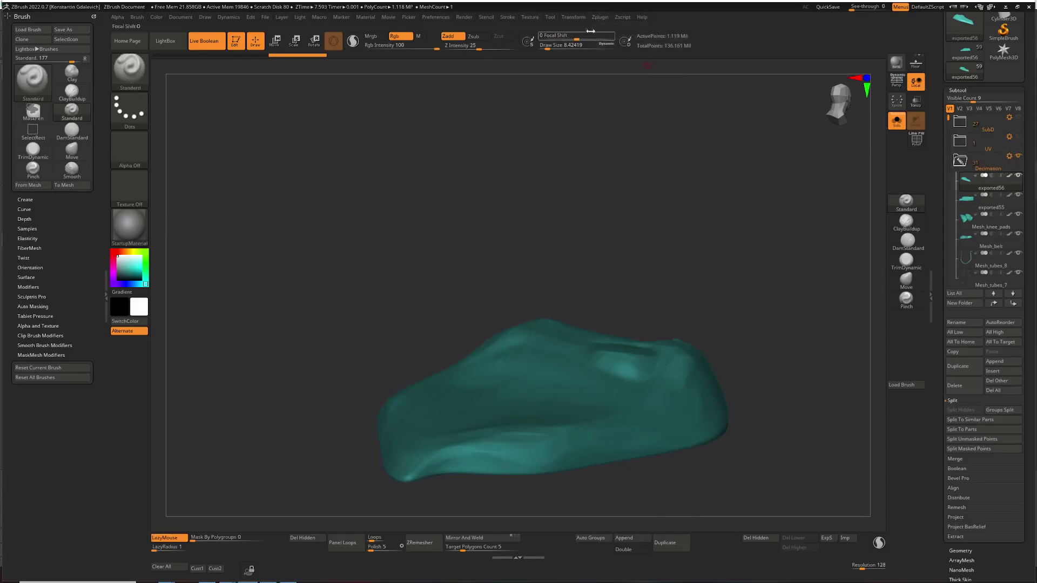
pyautogui.click(600, 17)
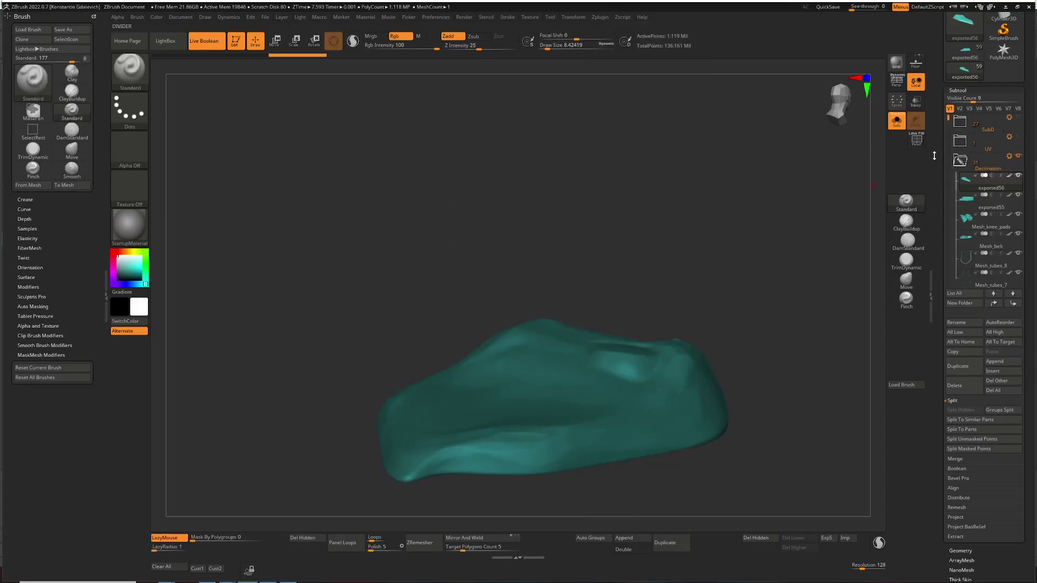
pyautogui.click(897, 121)
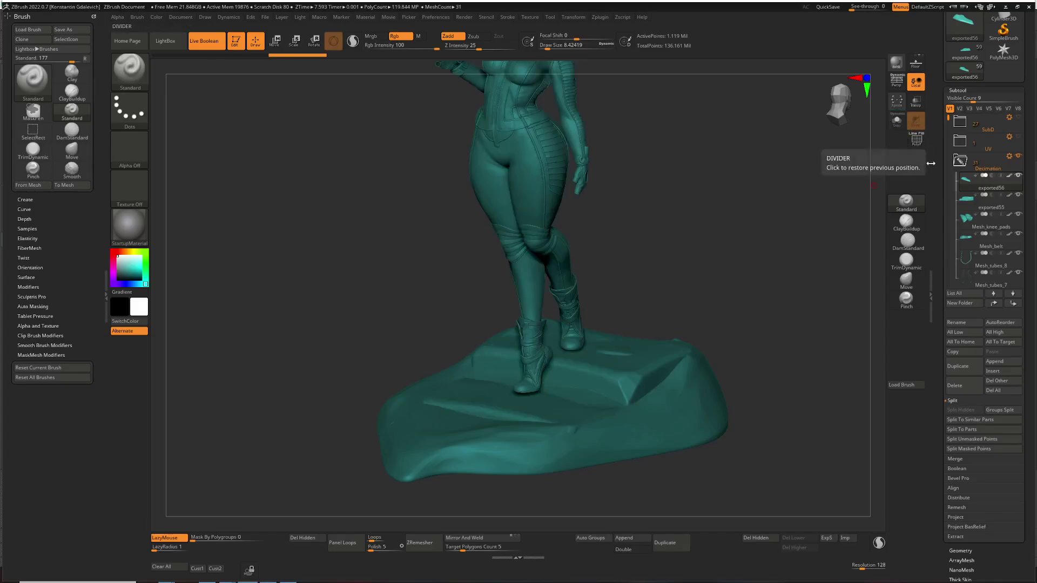
# Step: Isolate the exported55 stone block and paint mask lines sketching large triangles across its flat front face
pyautogui.keyDown('alt'); pyautogui.moveTo(816, 310); pyautogui.dragTo(787, 369); pyautogui.keyUp('alt')
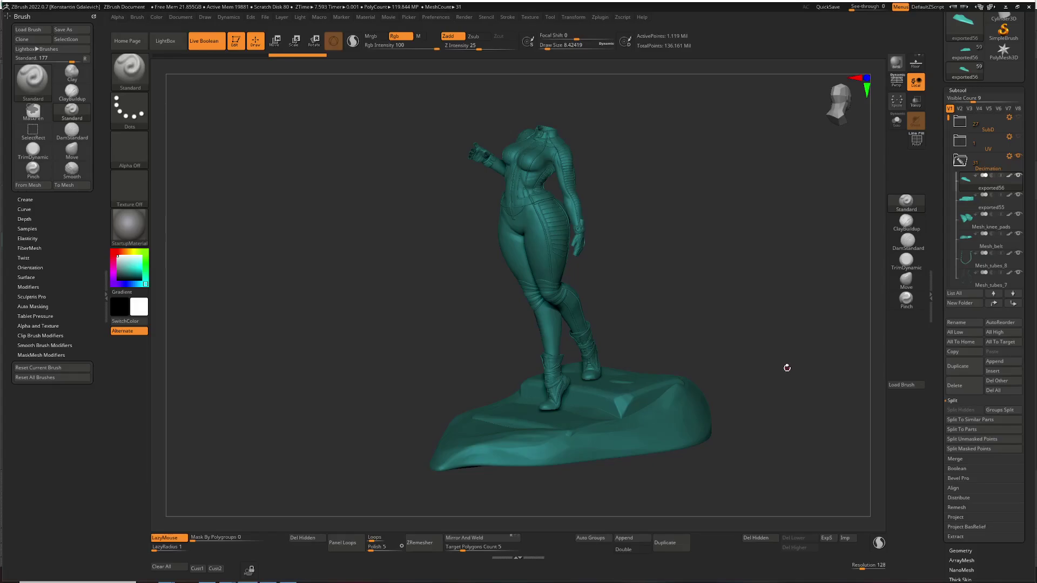
pyautogui.moveTo(787, 368)
pyautogui.keyDown('alt'); pyautogui.mouseDown()
pyautogui.moveTo(690, 208)
pyautogui.moveTo(685, 234)
pyautogui.moveTo(778, 395)
pyautogui.mouseUp(); pyautogui.keyUp('alt')
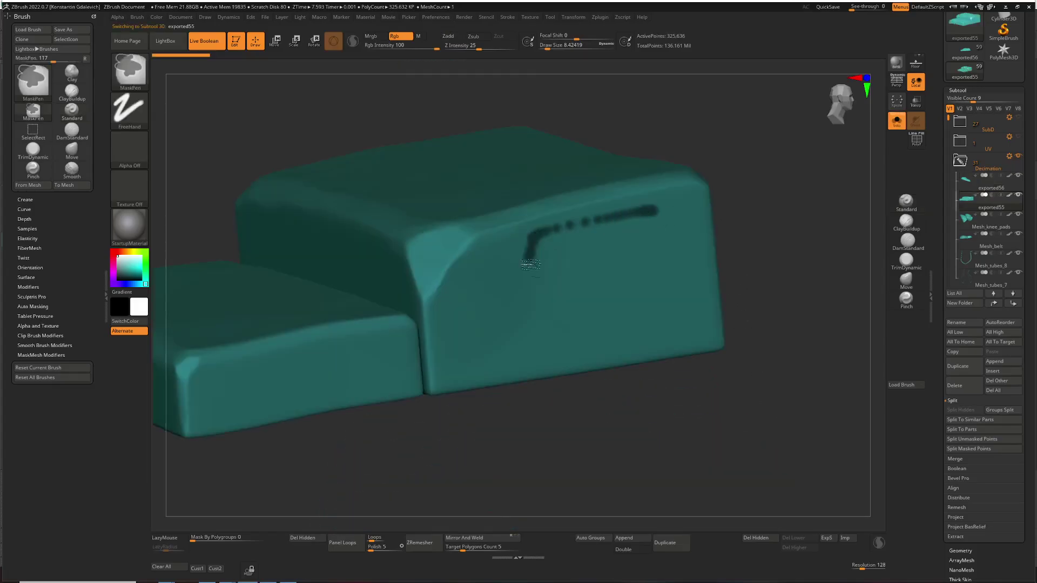
pyautogui.moveTo(531, 264)
pyautogui.keyDown('ctrl'); pyautogui.mouseDown()
pyautogui.moveTo(660, 213)
pyautogui.moveTo(518, 282)
pyautogui.moveTo(637, 311)
pyautogui.mouseUp(); pyautogui.keyUp('ctrl')
pyautogui.hotkey('ctrl', 'z')
pyautogui.moveTo(694, 204)
pyautogui.keyDown('ctrl'); pyautogui.mouseDown()
pyautogui.moveTo(600, 311)
pyautogui.moveTo(510, 246)
pyautogui.moveTo(697, 186)
pyautogui.mouseUp(); pyautogui.keyUp('ctrl')
pyautogui.moveTo(700, 227)
pyautogui.keyDown('ctrl'); pyautogui.mouseDown()
pyautogui.moveTo(718, 331)
pyautogui.moveTo(584, 378)
pyautogui.moveTo(527, 232)
pyautogui.moveTo(480, 244)
pyautogui.moveTo(427, 312)
pyautogui.moveTo(537, 359)
pyautogui.moveTo(513, 238)
pyautogui.moveTo(428, 308)
pyautogui.moveTo(540, 389)
pyautogui.mouseUp(); pyautogui.keyUp('ctrl')
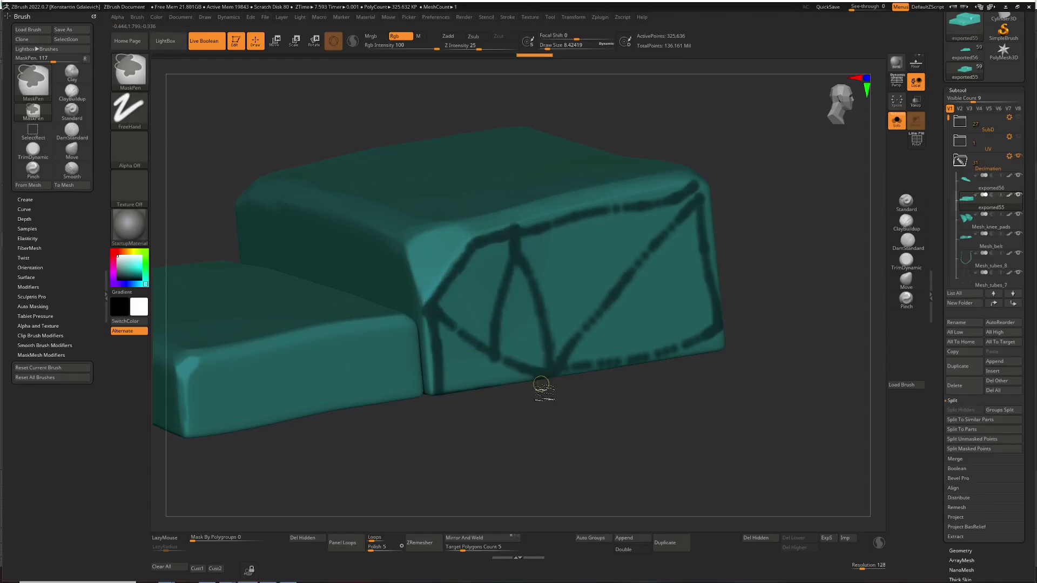
# Step: Reduce the draw size to about 1.82 and paint finer mask lines sketching small triangles around the block's beveled corner
pyautogui.moveTo(778, 246)
pyautogui.mouseDown()
pyautogui.moveTo(767, 267)
pyautogui.moveTo(792, 256)
pyautogui.moveTo(776, 303)
pyautogui.mouseUp()
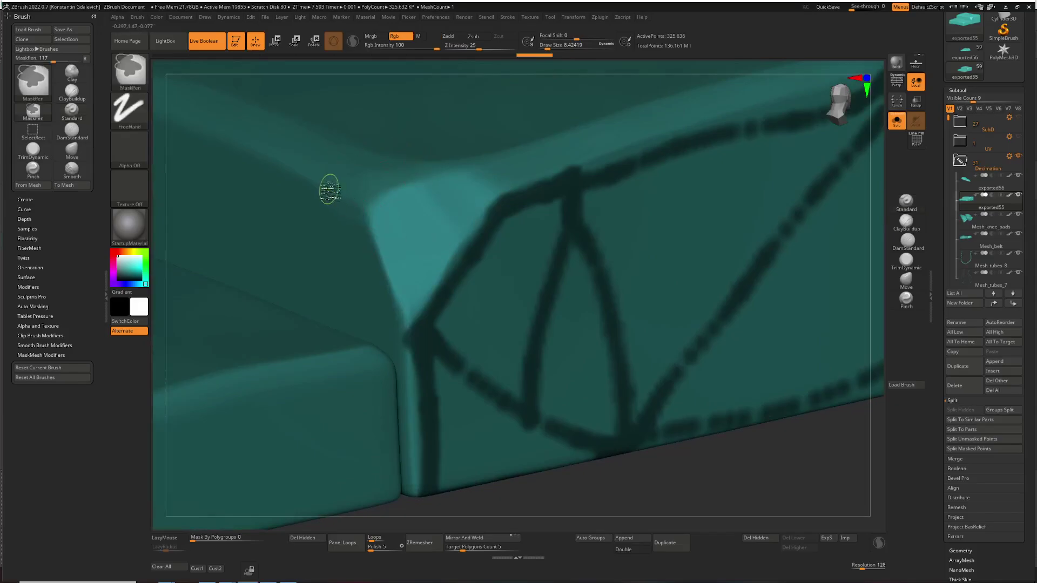
pyautogui.keyDown('ctrl'); pyautogui.moveTo(333, 192); pyautogui.dragTo(379, 229); pyautogui.keyUp('ctrl')
pyautogui.hotkey('ctrl', 'z')
pyautogui.press('space')
pyautogui.moveTo(437, 184); pyautogui.dragTo(421, 184)
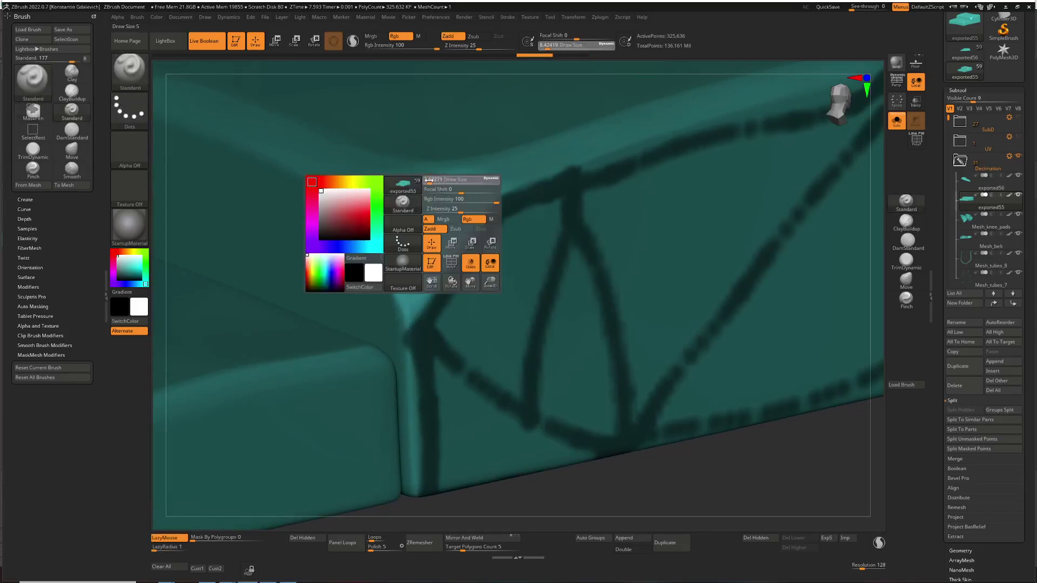
pyautogui.moveTo(328, 186)
pyautogui.keyDown('ctrl'); pyautogui.mouseDown()
pyautogui.moveTo(379, 225)
pyautogui.moveTo(378, 204)
pyautogui.moveTo(469, 229)
pyautogui.moveTo(424, 297)
pyautogui.mouseUp(); pyautogui.keyUp('ctrl')
pyautogui.moveTo(540, 508); pyautogui.dragTo(727, 262)
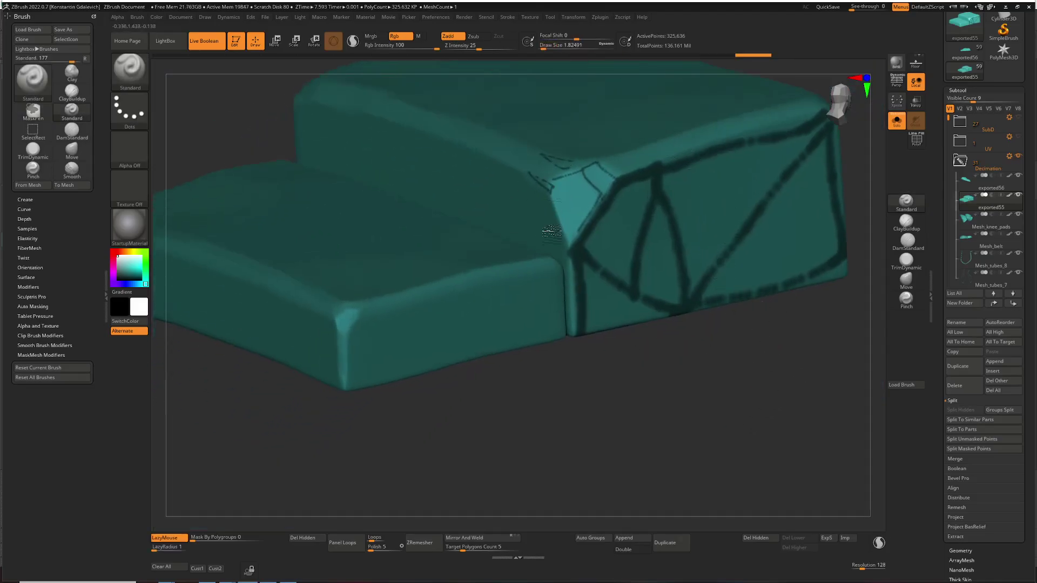
# Step: Clear the mask from the stone block and leave Solo mode to show the whole figure
pyautogui.keyDown('ctrl'); pyautogui.moveTo(685, 426); pyautogui.dragTo(590, 500); pyautogui.keyUp('ctrl')
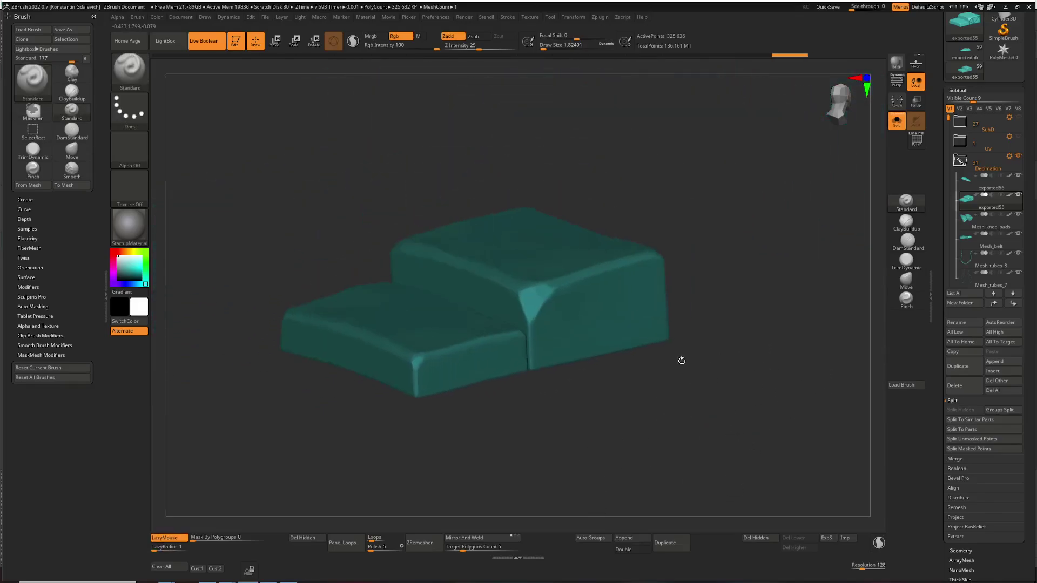
pyautogui.keyDown('alt'); pyautogui.moveTo(681, 360); pyautogui.dragTo(695, 430); pyautogui.keyUp('alt')
pyautogui.hotkey('shift', 'ctrl', 's')
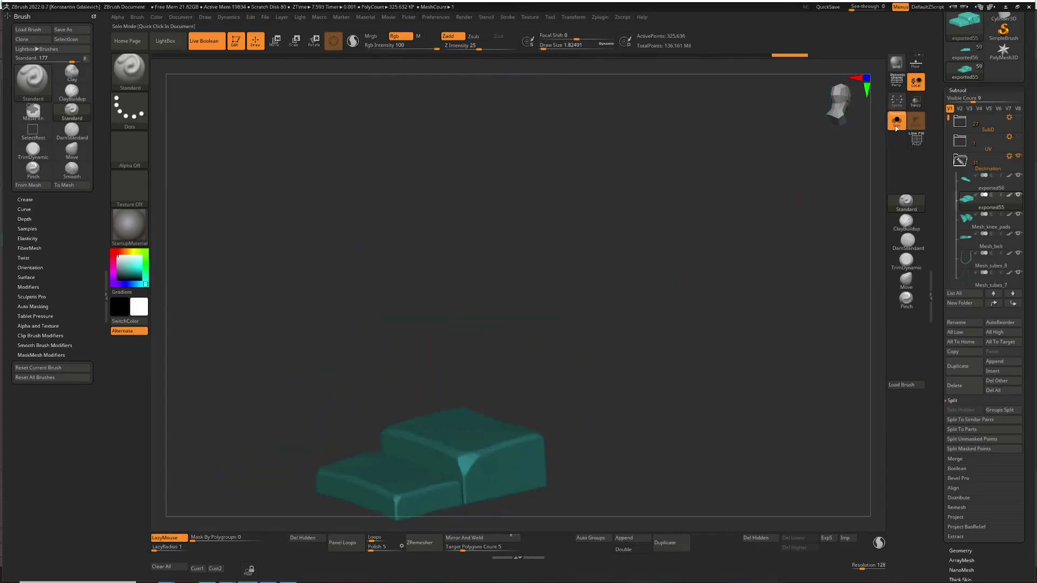
# Step: Review the Pre-process All option in Decimation Master for the visible subtools, with the Decimation folder collapsed
pyautogui.click(600, 16)
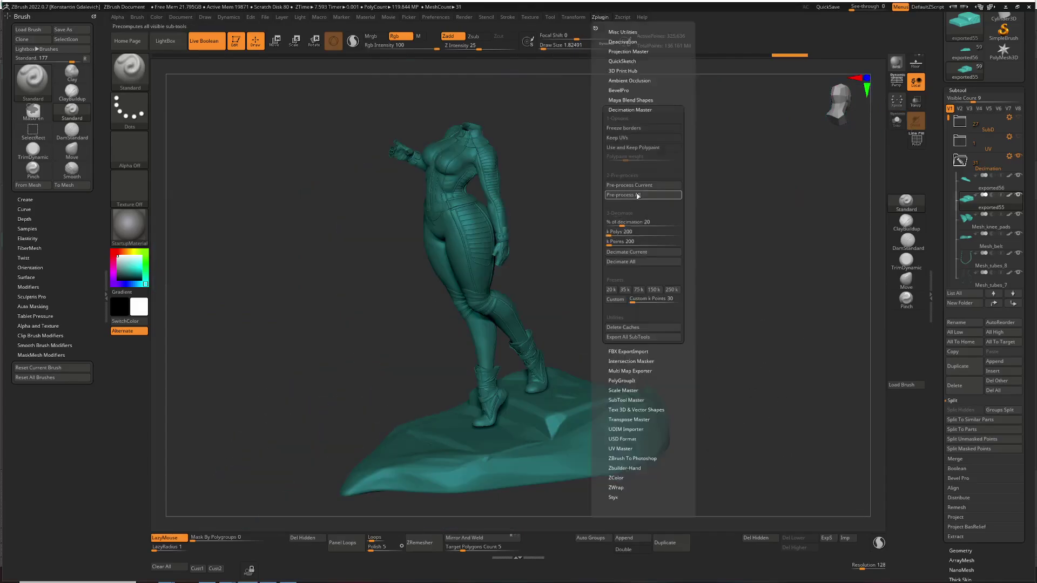
pyautogui.click(638, 195)
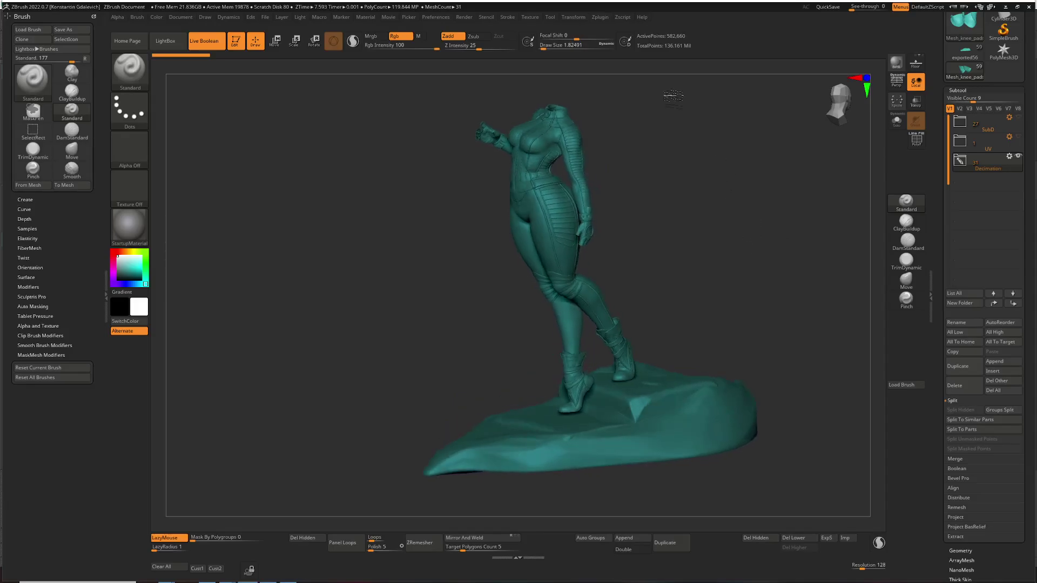
pyautogui.click(600, 19)
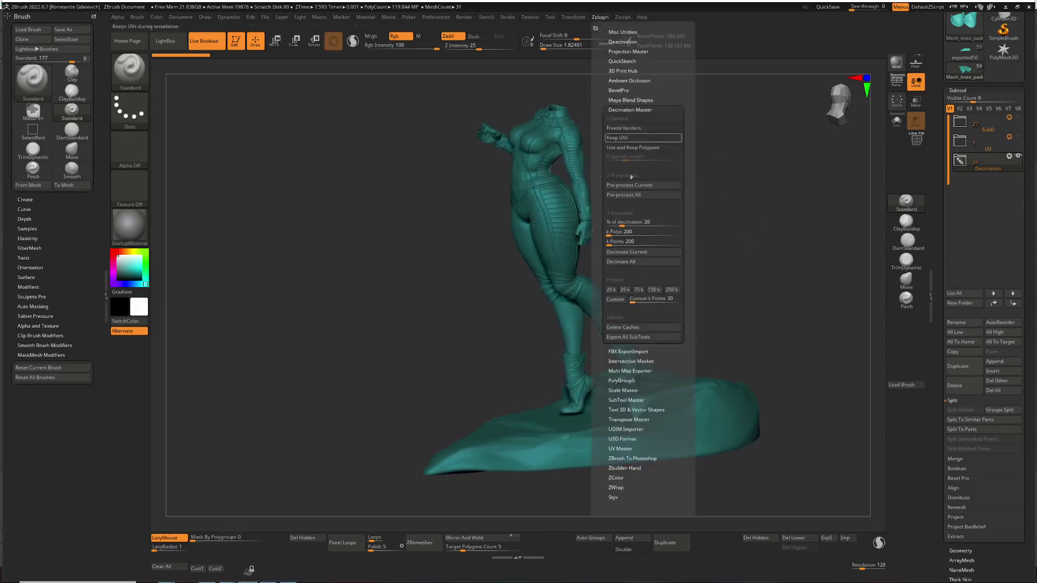
pyautogui.click(656, 200)
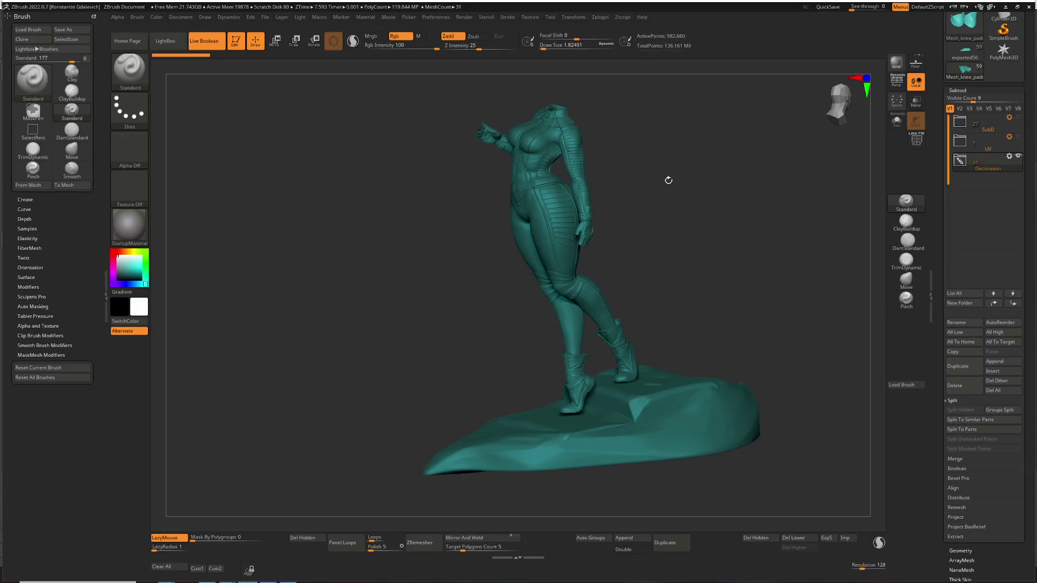
pyautogui.moveTo(668, 182); pyautogui.dragTo(773, 270)
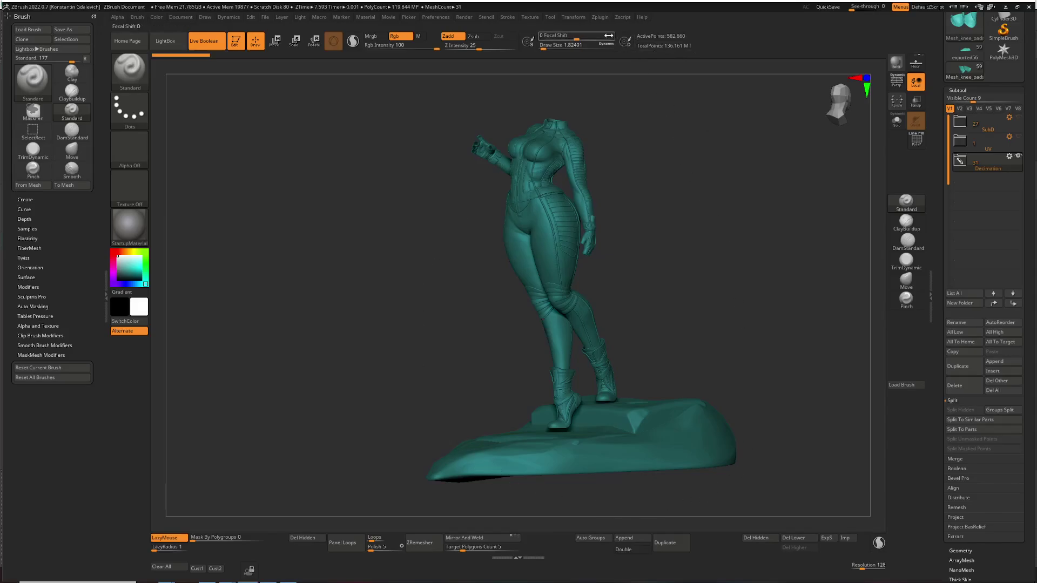
# Step: Review the percentage of decimation setting in Decimation Master and look over the figure
pyautogui.click(599, 19)
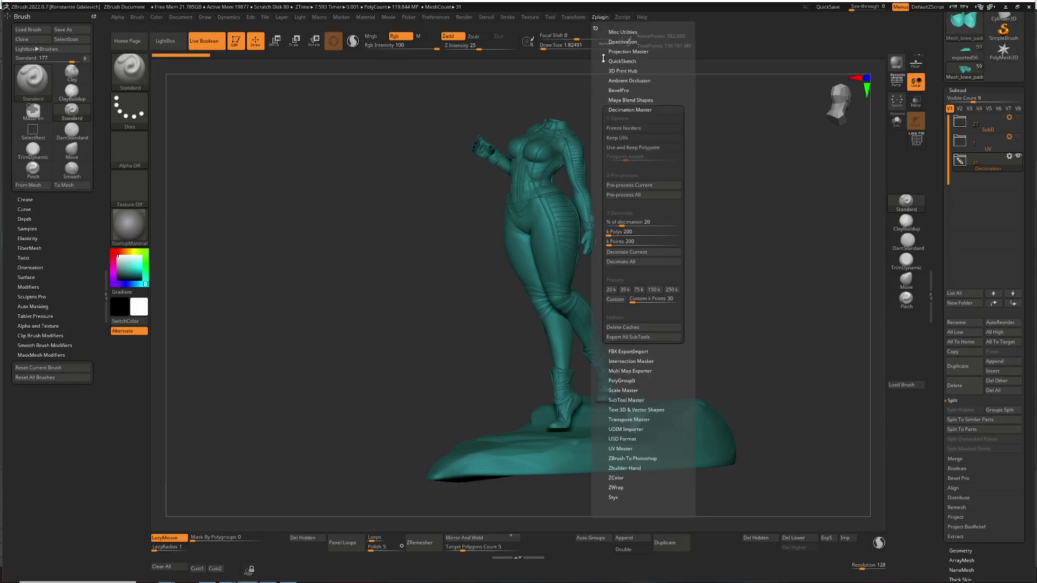
pyautogui.click(631, 222)
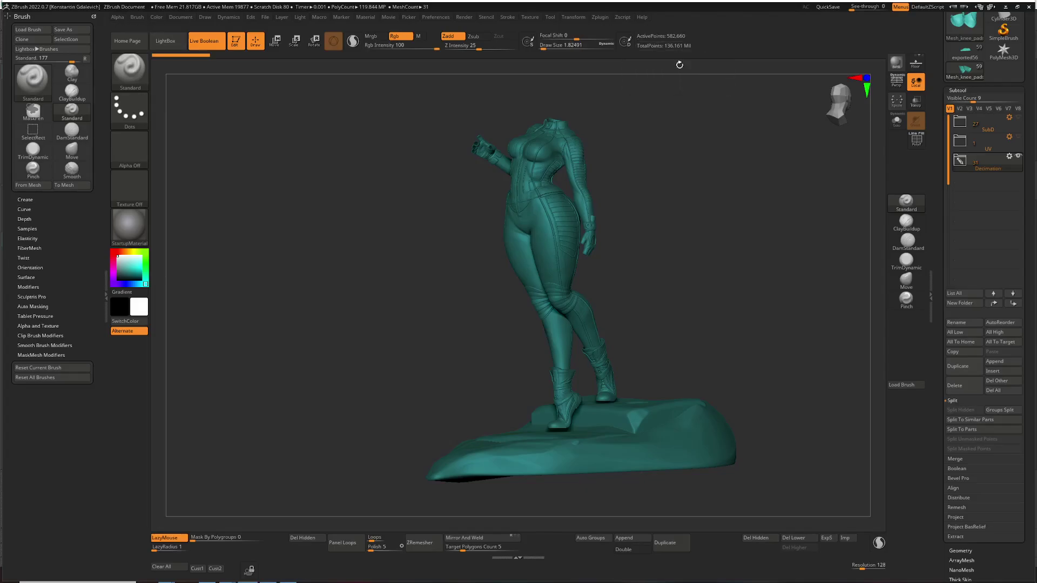
pyautogui.moveTo(763, 158); pyautogui.dragTo(748, 174)
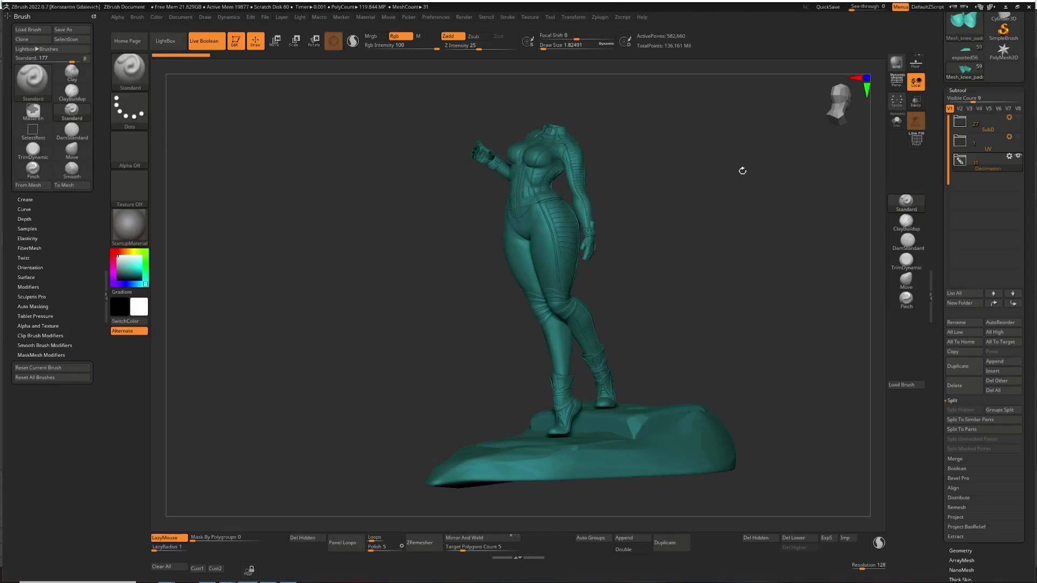
pyautogui.moveTo(722, 171)
pyautogui.mouseDown()
pyautogui.moveTo(677, 165)
pyautogui.moveTo(708, 181)
pyautogui.mouseUp()
pyautogui.click(600, 17)
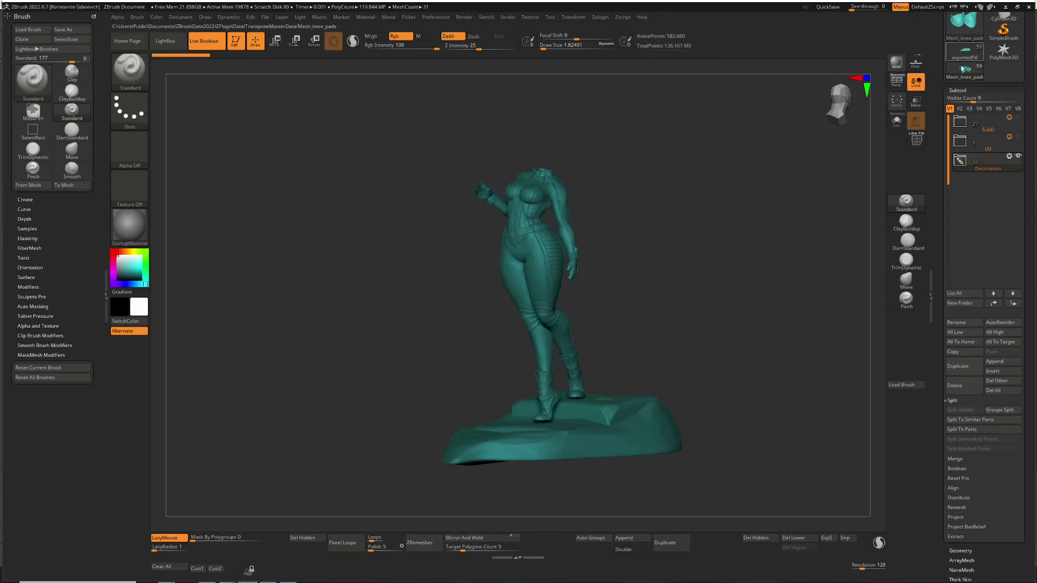
# Step: Switch to the decimated version of the character, exported56, frame it, and show only its Decimation folder
pyautogui.click(964, 22)
pyautogui.click(723, 82)
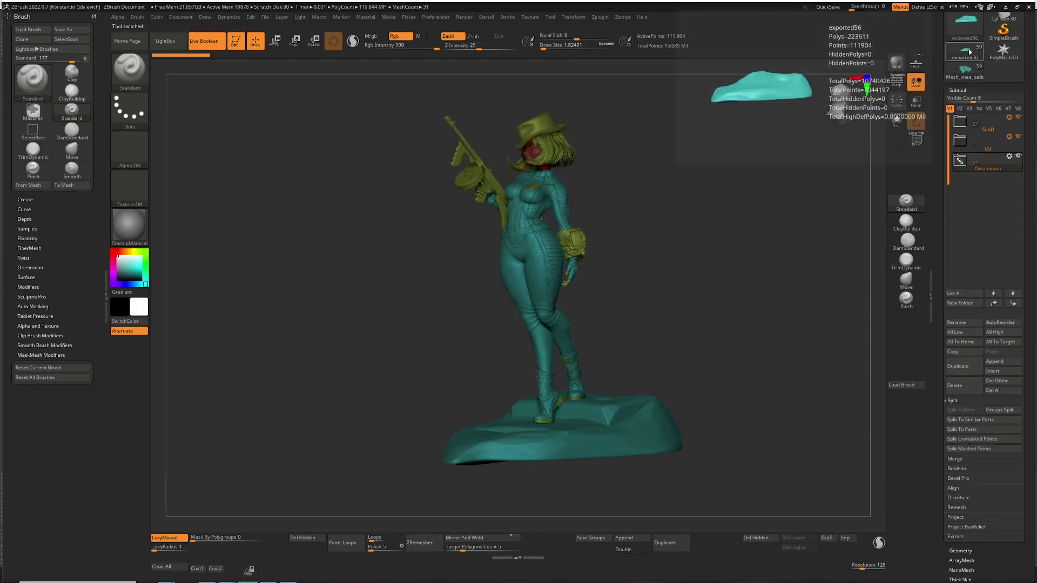
pyautogui.moveTo(714, 75); pyautogui.dragTo(680, 63)
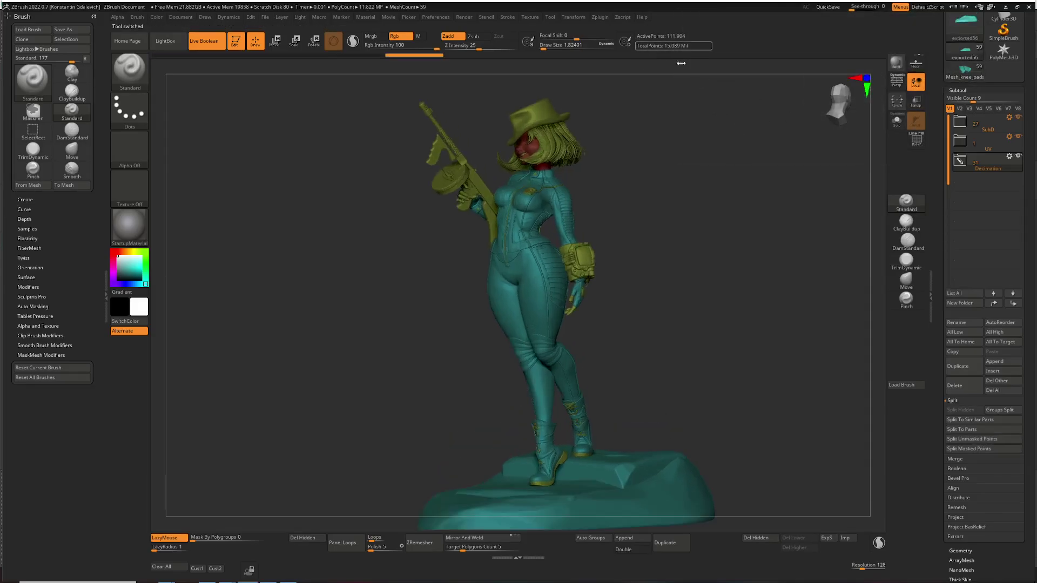
pyautogui.press('f')
pyautogui.click(1019, 137)
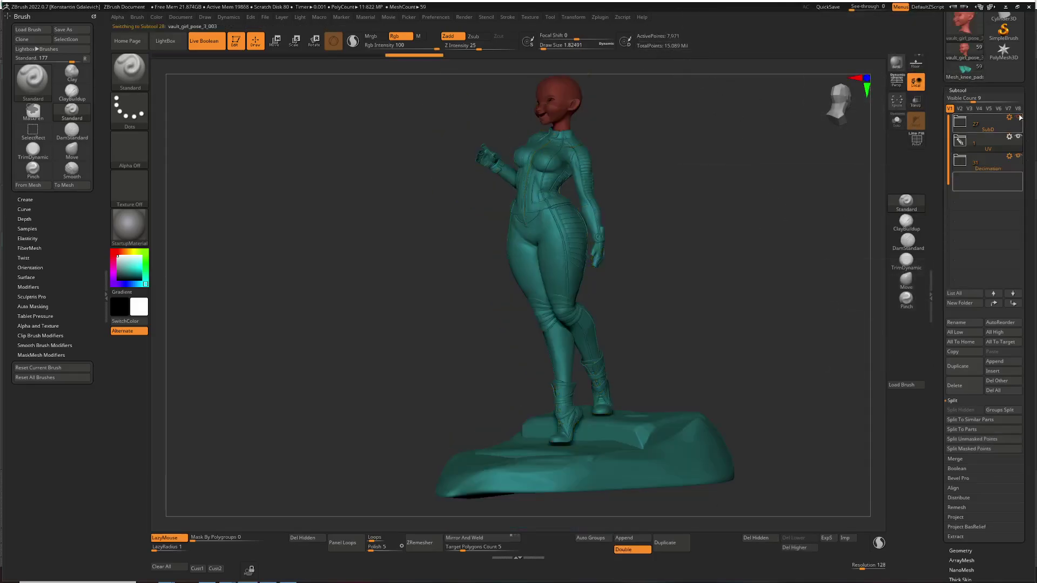
pyautogui.click(998, 167)
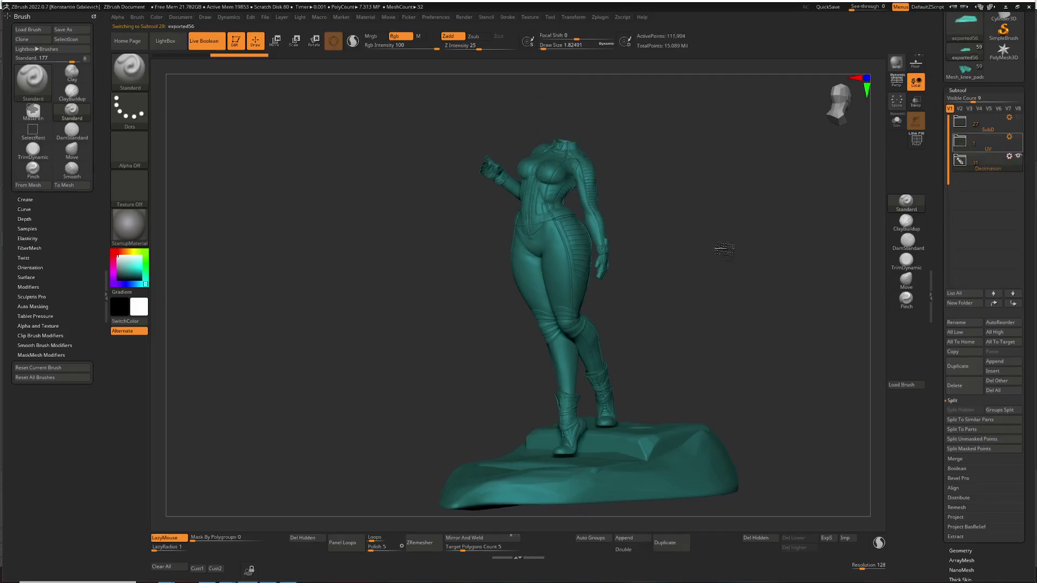
# Step: Compare the jumpsuit torso's fine detail between the decimated and original versions, and isolate the Mesh_sides_big panel
pyautogui.keyDown('ctrl'); pyautogui.moveTo(720, 248); pyautogui.dragTo(876, 178, button='right'); pyautogui.keyUp('ctrl')
pyautogui.click(952, 56)
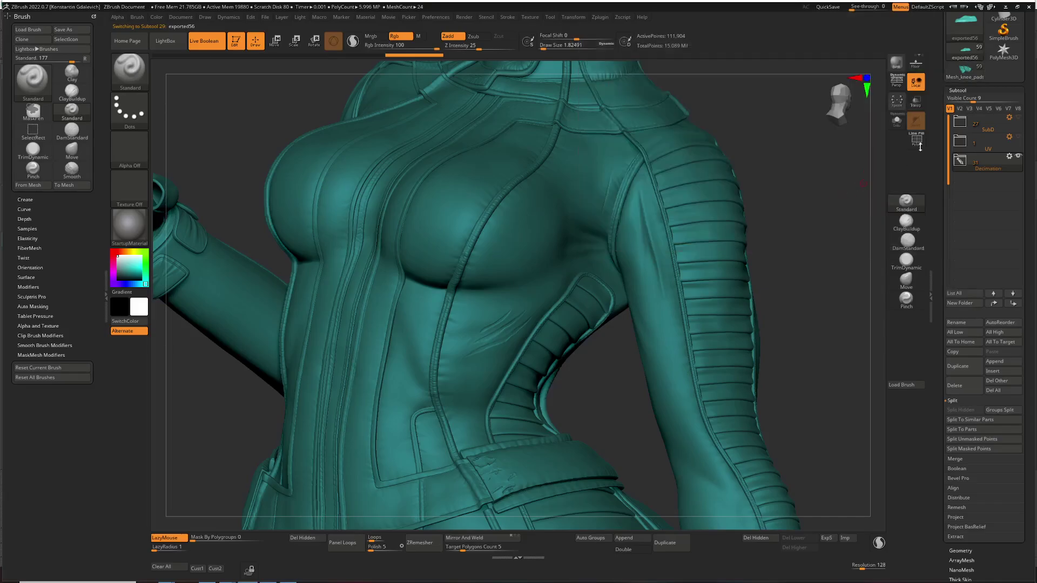
pyautogui.moveTo(815, 167); pyautogui.dragTo(789, 175)
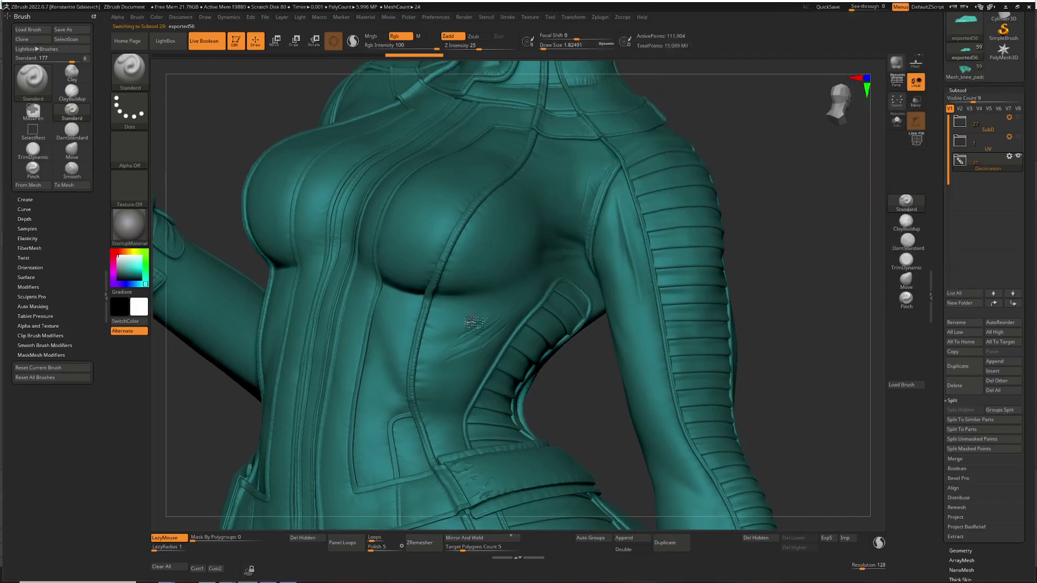
pyautogui.keyDown('alt'); pyautogui.click(473, 343); pyautogui.keyUp('alt')
pyautogui.hotkey('shift', 'alt', 's')
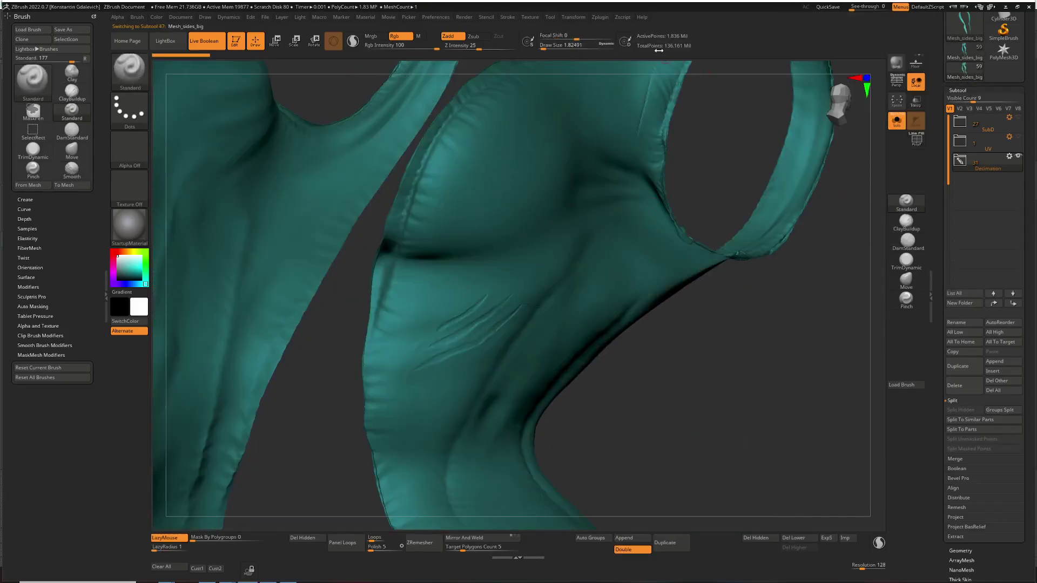
# Step: Compare the scratches on Mesh_sides_big between the original and decimated versions, circling them with a mask and clearing it
pyautogui.moveTo(671, 402)
pyautogui.mouseDown()
pyautogui.moveTo(722, 343)
pyautogui.moveTo(718, 371)
pyautogui.moveTo(804, 234)
pyautogui.moveTo(743, 326)
pyautogui.moveTo(794, 440)
pyautogui.moveTo(409, 291)
pyautogui.moveTo(322, 345)
pyautogui.moveTo(405, 267)
pyautogui.moveTo(389, 267)
pyautogui.moveTo(373, 410)
pyautogui.mouseUp()
pyautogui.keyDown('ctrl'); pyautogui.moveTo(713, 406); pyautogui.dragTo(651, 489); pyautogui.keyUp('ctrl')
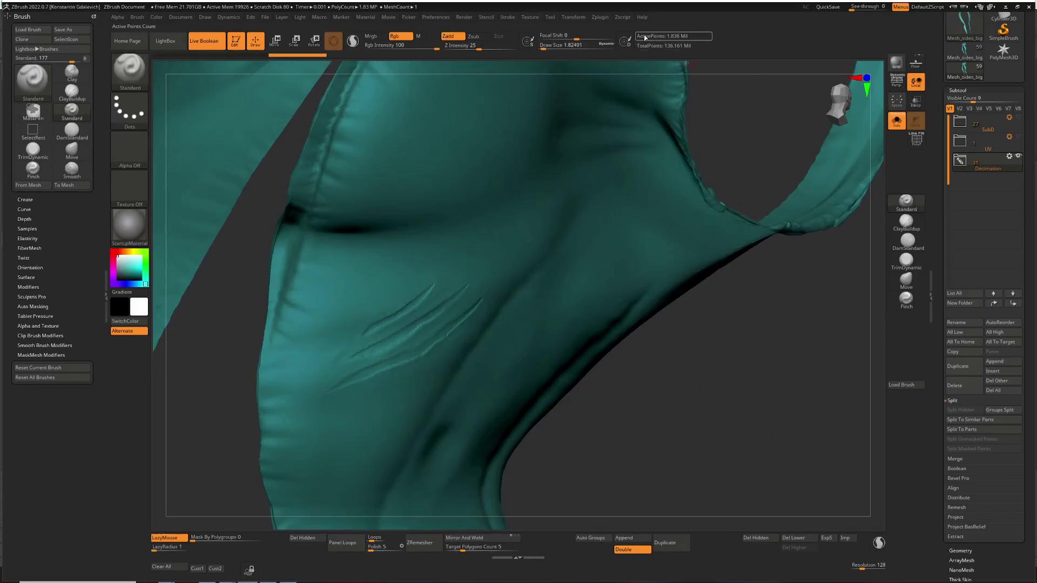
pyautogui.click(965, 57)
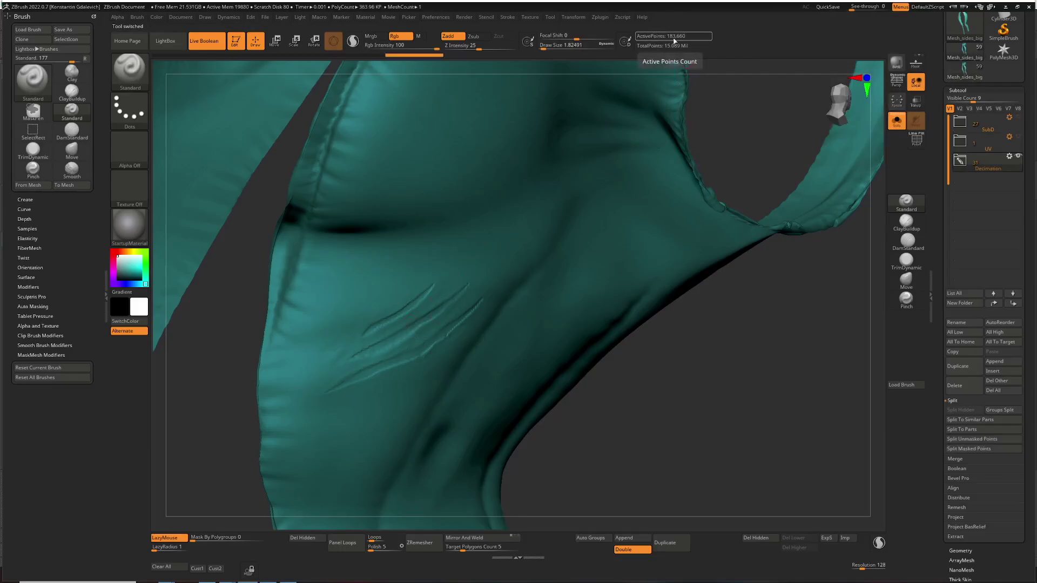
pyautogui.moveTo(378, 273)
pyautogui.keyDown('ctrl'); pyautogui.mouseDown()
pyautogui.moveTo(352, 416)
pyautogui.moveTo(325, 342)
pyautogui.mouseUp(); pyautogui.keyUp('ctrl')
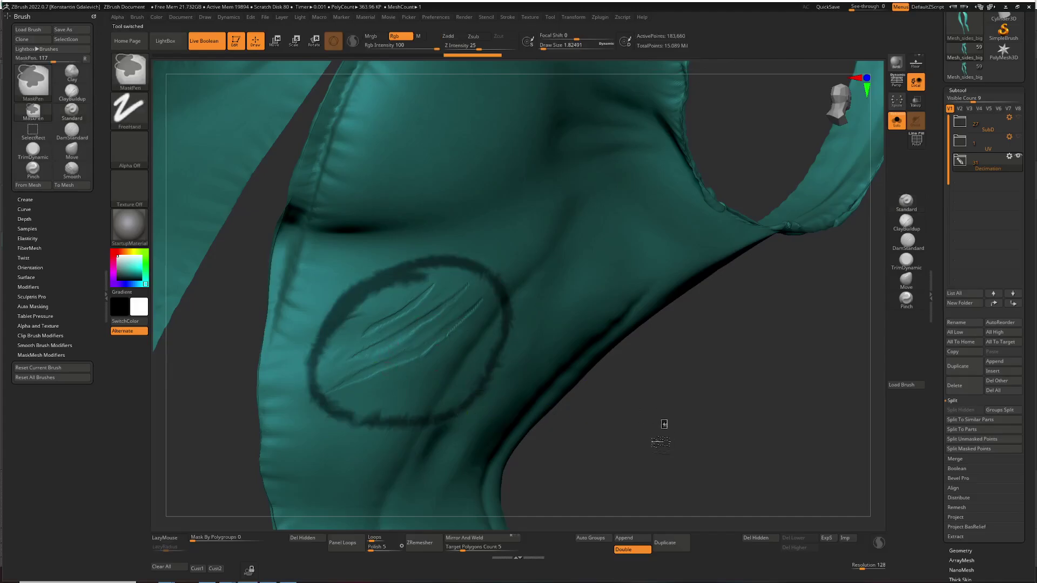
pyautogui.keyDown('ctrl'); pyautogui.moveTo(662, 424); pyautogui.dragTo(669, 427); pyautogui.keyUp('ctrl')
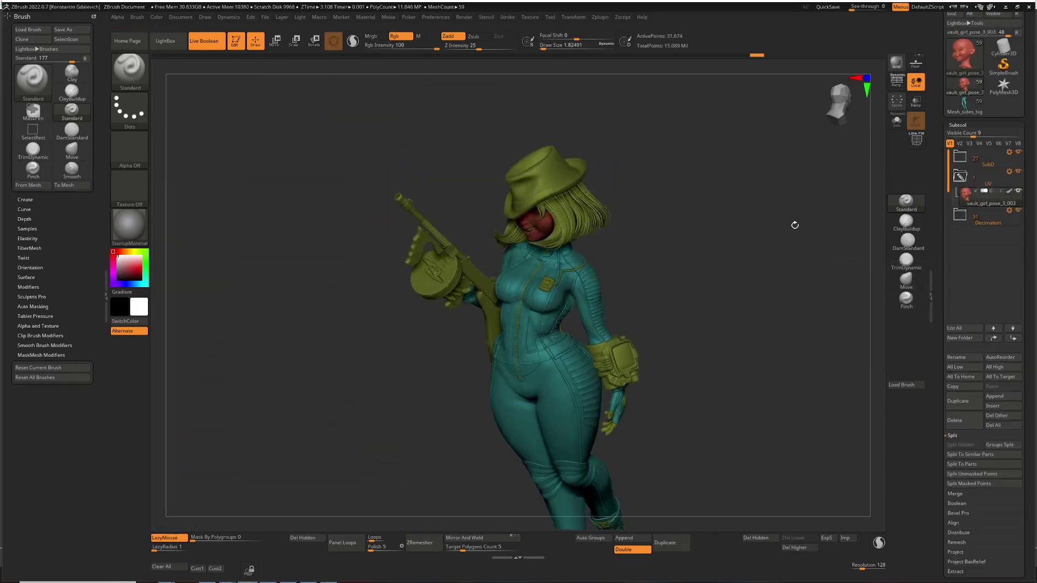
# Step: Hide the Decimation and SubD folders so only the UV folder's head is visible, and frame it in profile
pyautogui.click(1019, 152)
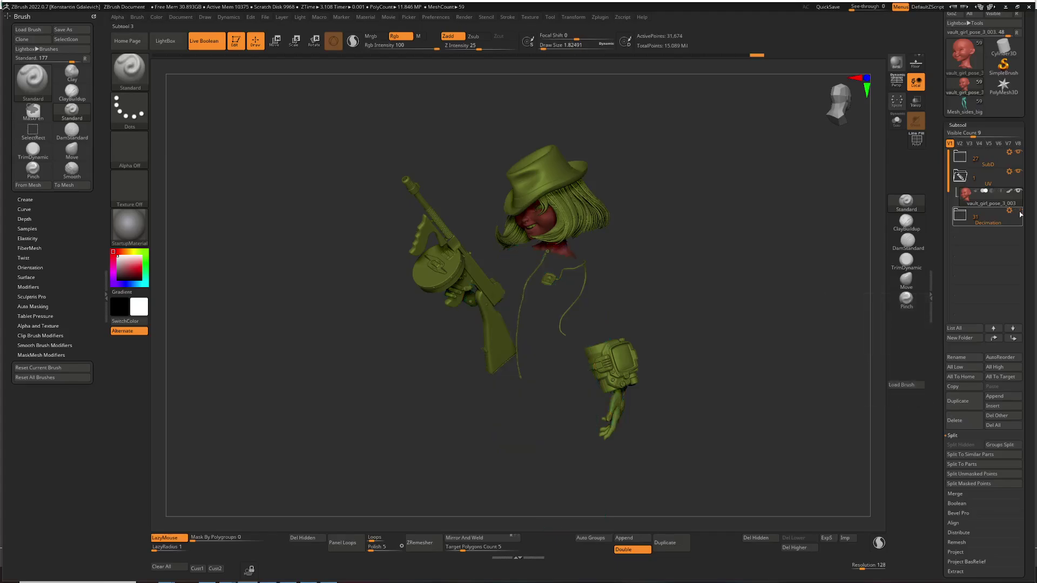
pyautogui.click(1019, 154)
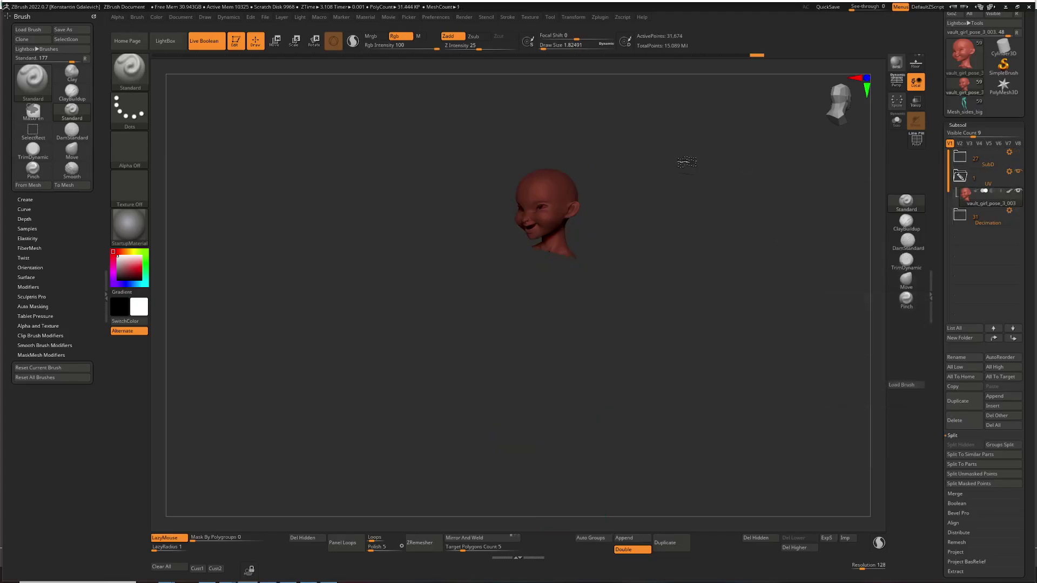
pyautogui.keyDown('alt'); pyautogui.moveTo(686, 162); pyautogui.dragTo(773, 208); pyautogui.keyUp('alt')
pyautogui.moveTo(741, 297); pyautogui.dragTo(729, 274)
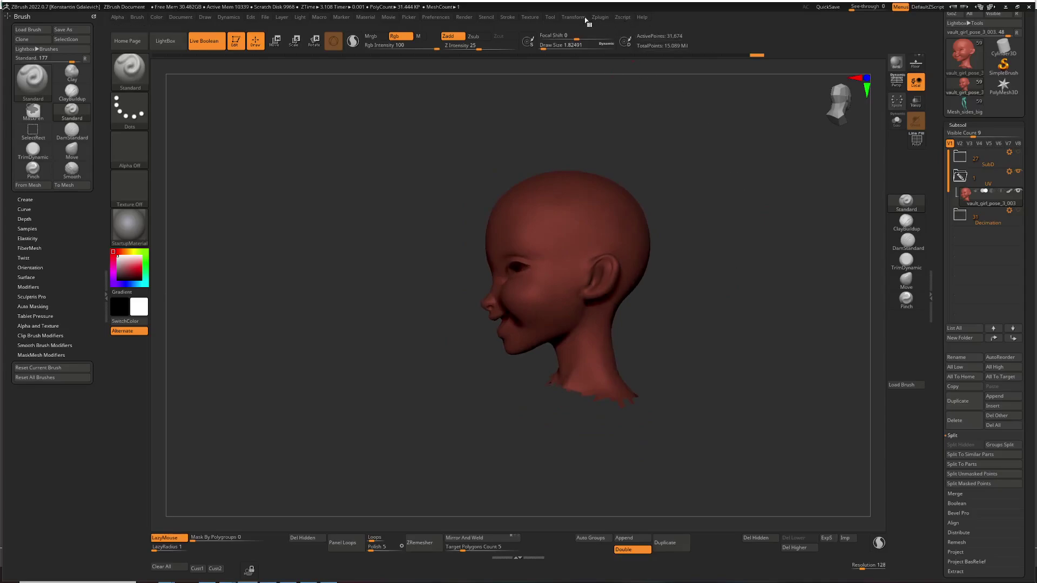
pyautogui.moveTo(724, 184); pyautogui.dragTo(729, 192)
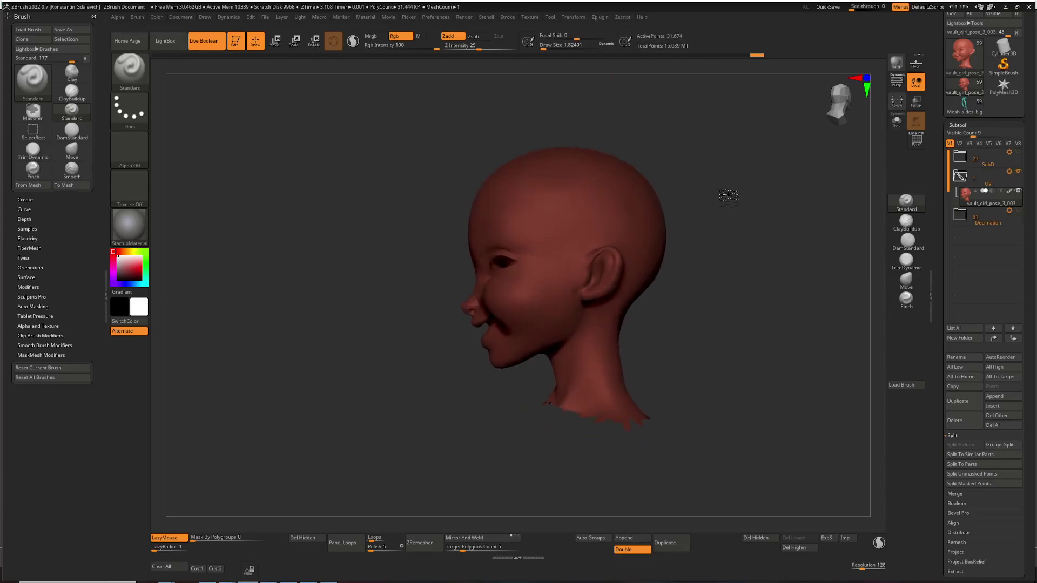
# Step: Display the head's polygroups with PolyFrame, look around the mesh, and switch off the wireframe lines
pyautogui.hotkey('shift', 'f')
pyautogui.moveTo(713, 245); pyautogui.dragTo(592, 342)
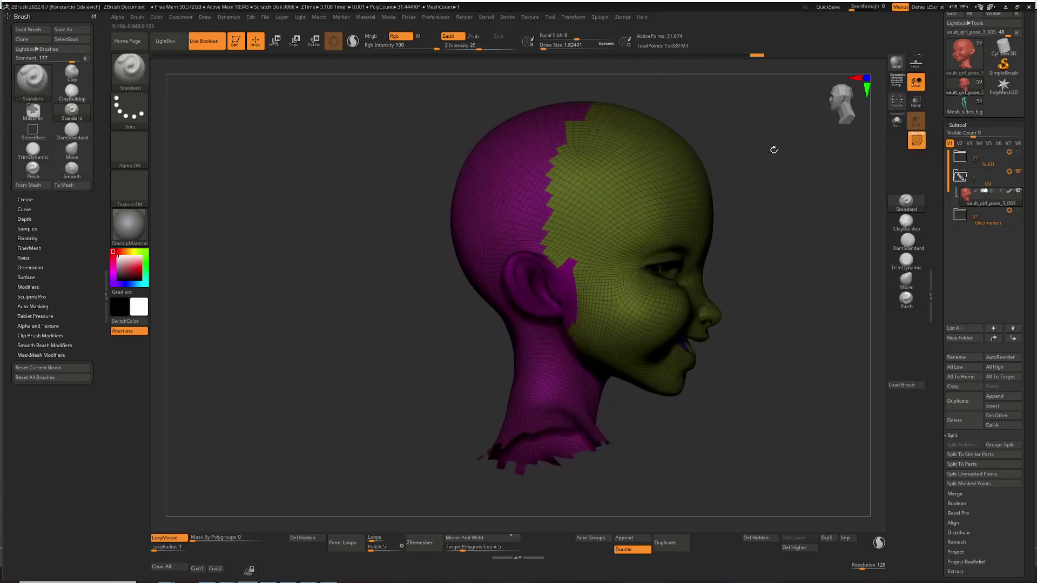
pyautogui.moveTo(793, 193); pyautogui.dragTo(786, 215)
pyautogui.moveTo(774, 217); pyautogui.dragTo(771, 322)
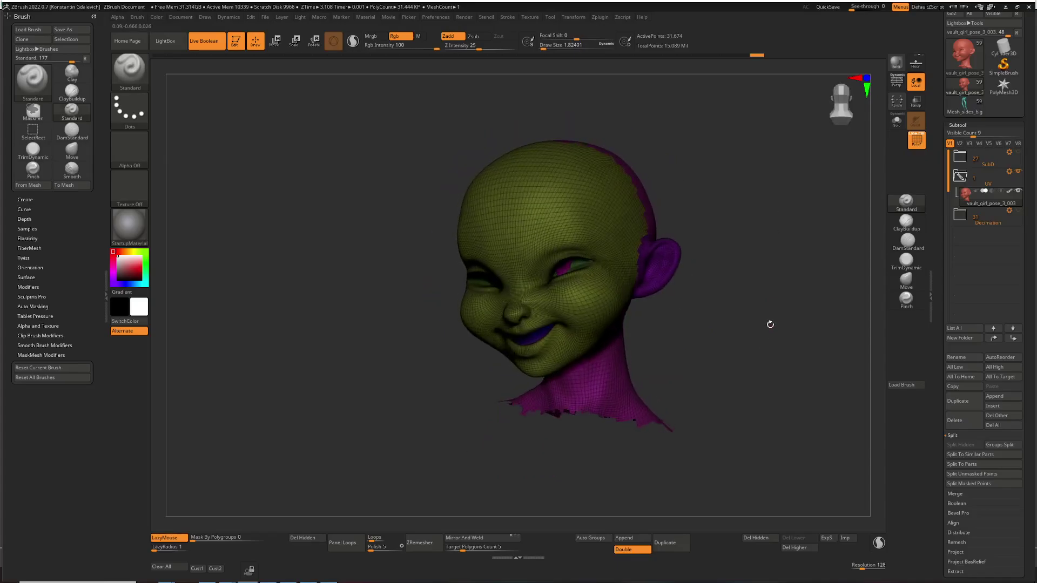
pyautogui.click(914, 135)
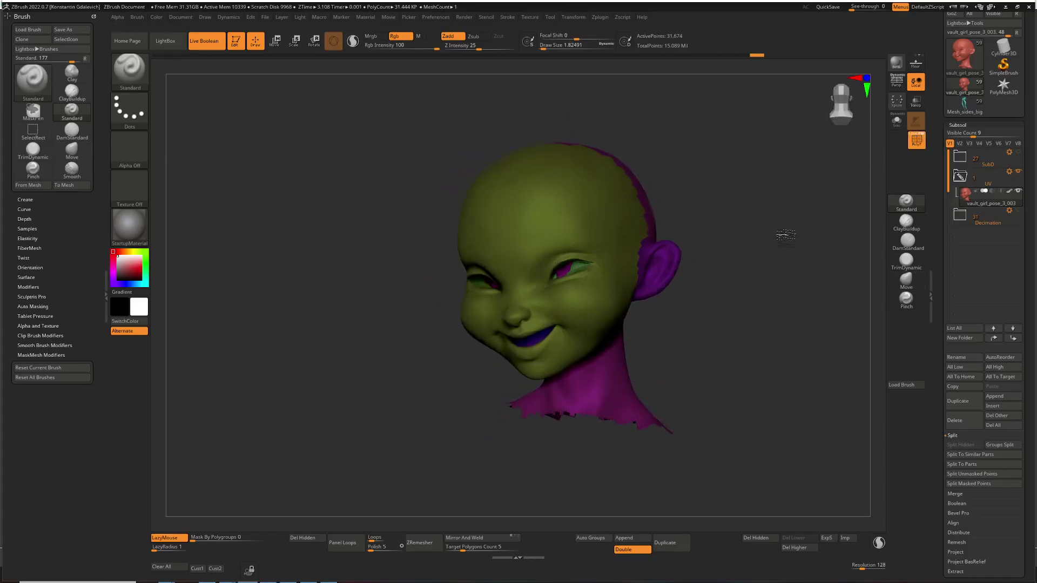
# Step: Hide the head's face polygroup to inspect the mouth and eye polygroups, and restore the full head
pyautogui.moveTo(782, 234); pyautogui.dragTo(813, 255)
pyautogui.keyDown('ctrl'); pyautogui.keyDown('shift'); pyautogui.click(636, 200); pyautogui.keyUp('shift'); pyautogui.keyUp('ctrl')
pyautogui.keyDown('ctrl'); pyautogui.keyDown('shift'); pyautogui.moveTo(801, 198); pyautogui.dragTo(756, 320); pyautogui.keyUp('shift'); pyautogui.keyUp('ctrl')
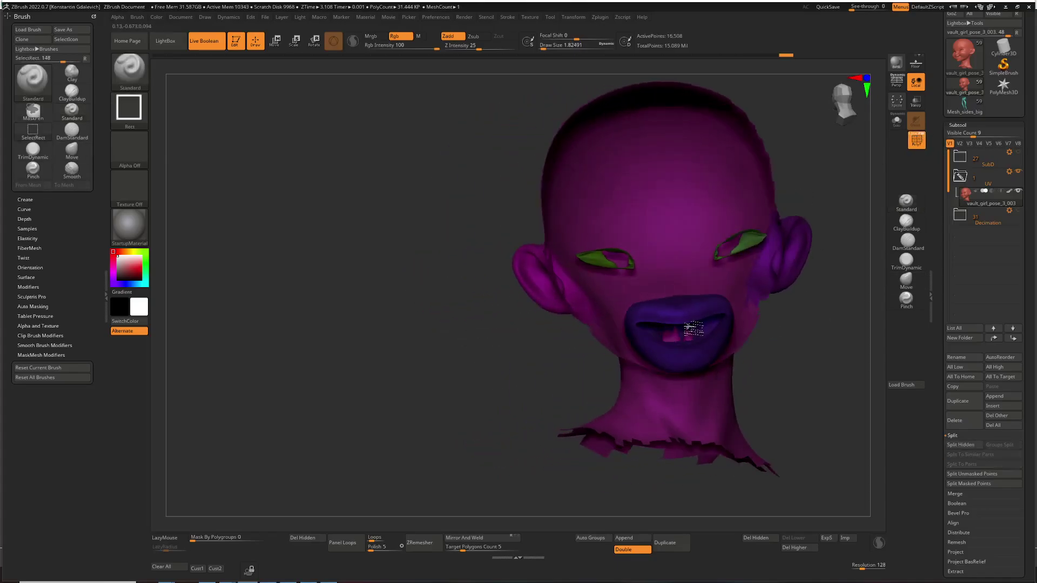
pyautogui.keyDown('ctrl'); pyautogui.keyDown('shift'); pyautogui.click(691, 329); pyautogui.keyUp('shift'); pyautogui.keyUp('ctrl')
pyautogui.moveTo(787, 359); pyautogui.dragTo(799, 352)
pyautogui.keyDown('ctrl'); pyautogui.keyDown('shift'); pyautogui.click(795, 352); pyautogui.keyUp('shift'); pyautogui.keyUp('ctrl')
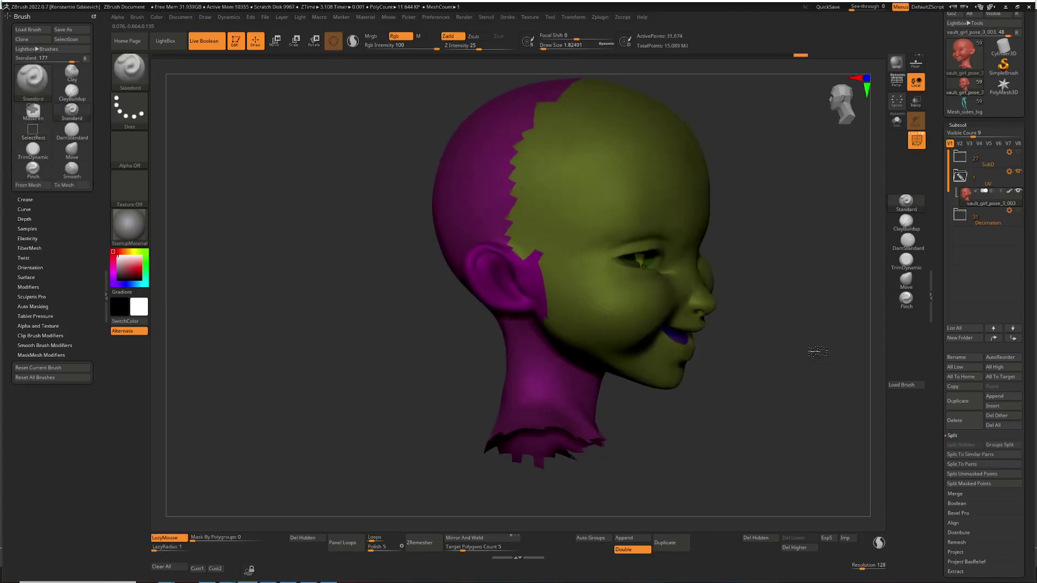
# Step: Choose MaskLasso as the masking brush and inspect the polygroup borders around the head
pyautogui.keyDown('ctrl'); pyautogui.click(126, 75); pyautogui.keyUp('ctrl')
pyautogui.keyDown('ctrl'); pyautogui.click(297, 114); pyautogui.keyUp('ctrl')
pyautogui.moveTo(374, 266); pyautogui.dragTo(397, 267)
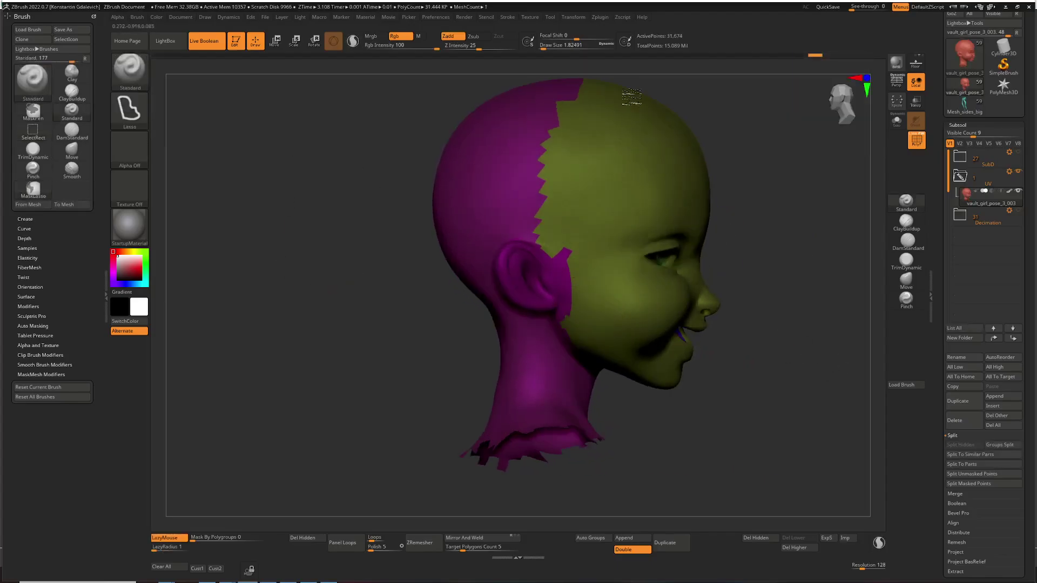
pyautogui.moveTo(827, 332); pyautogui.dragTo(389, 383)
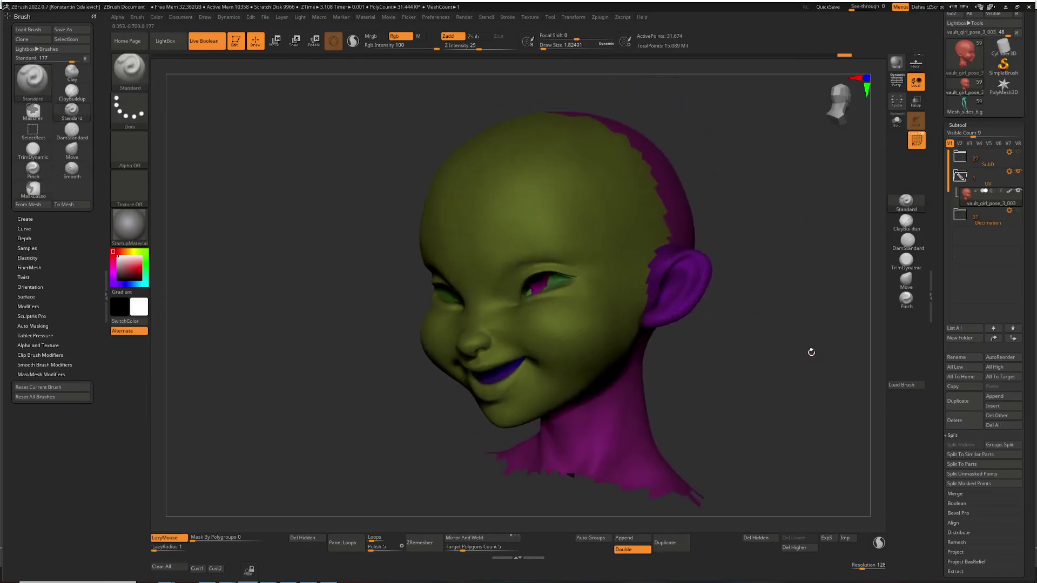
pyautogui.moveTo(810, 351); pyautogui.dragTo(799, 314)
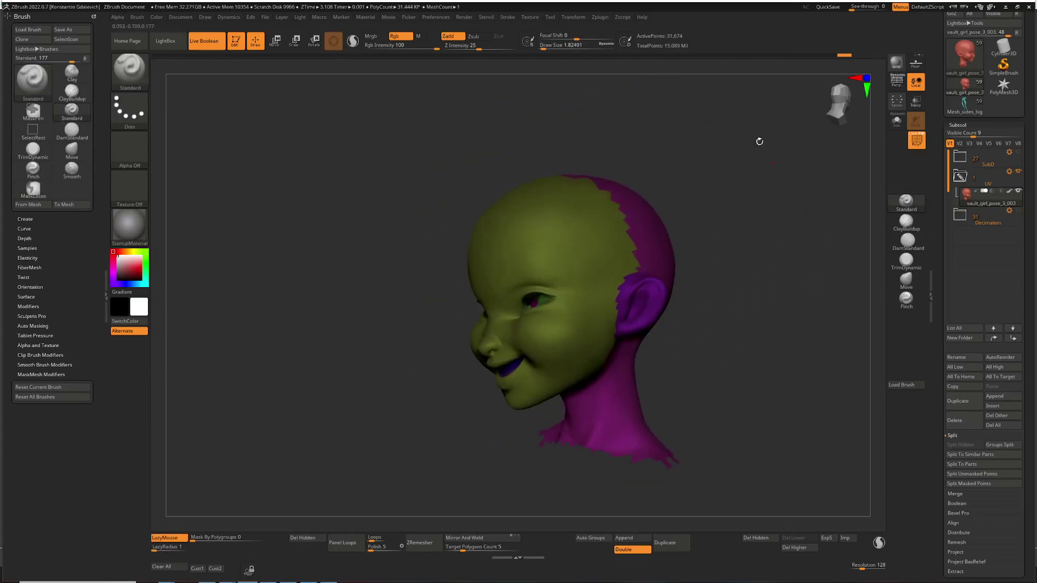
# Step: Unwrap the head in UV Master with the Polygroups option enabled
pyautogui.click(600, 16)
pyautogui.click(657, 254)
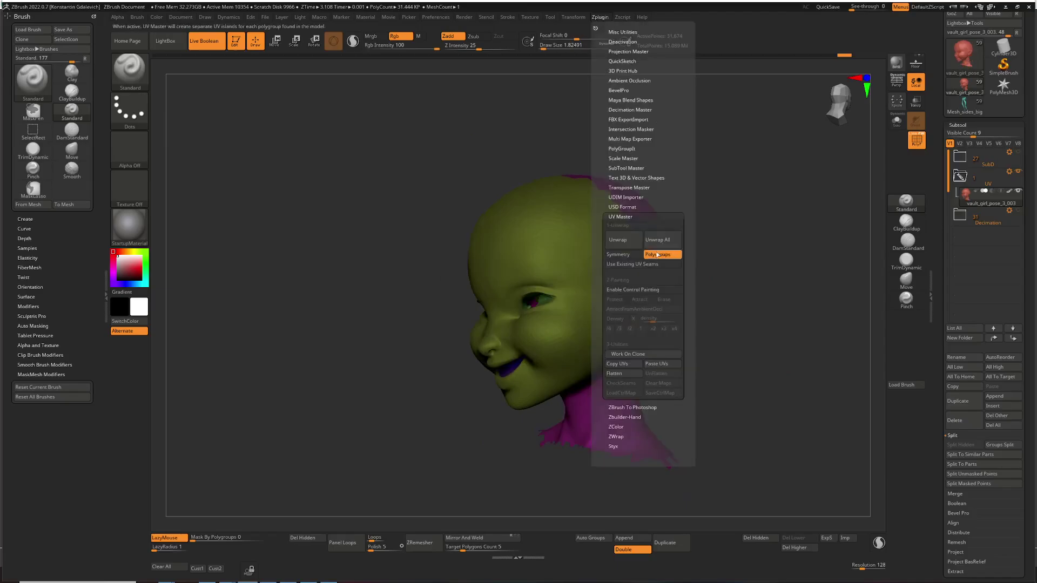
pyautogui.click(627, 216)
pyautogui.click(628, 216)
pyautogui.click(624, 243)
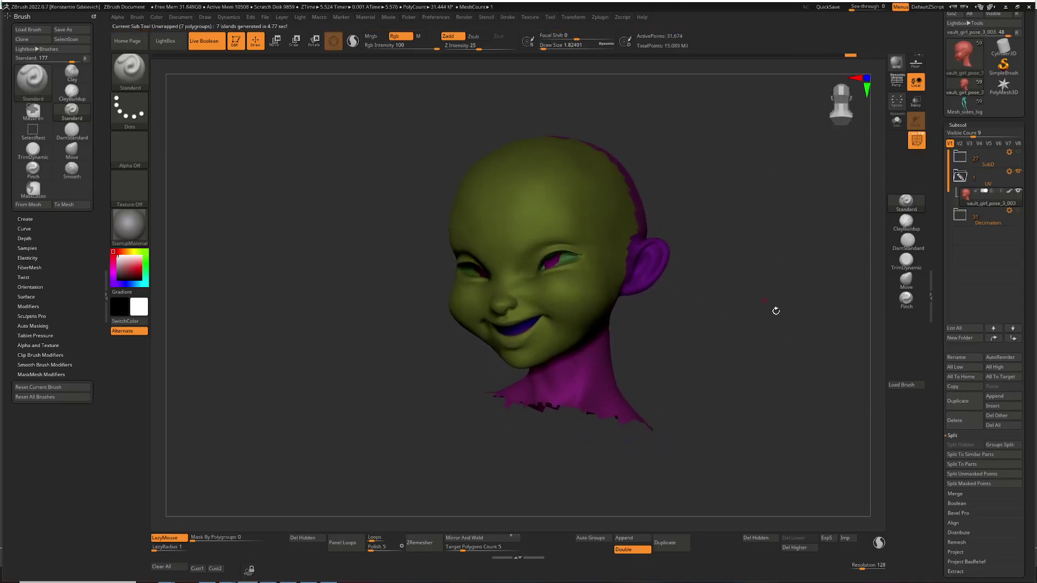
# Step: Morph the head to its UV layout, show the wireframe on the UV islands, and morph it back
pyautogui.moveTo(1031, 446); pyautogui.dragTo(1029, 337)
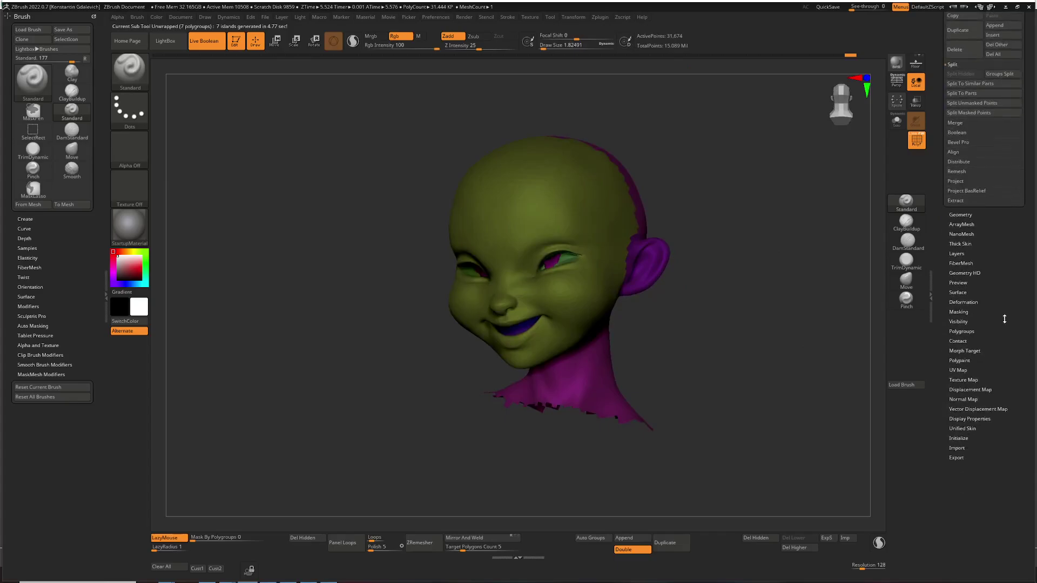
pyautogui.click(966, 370)
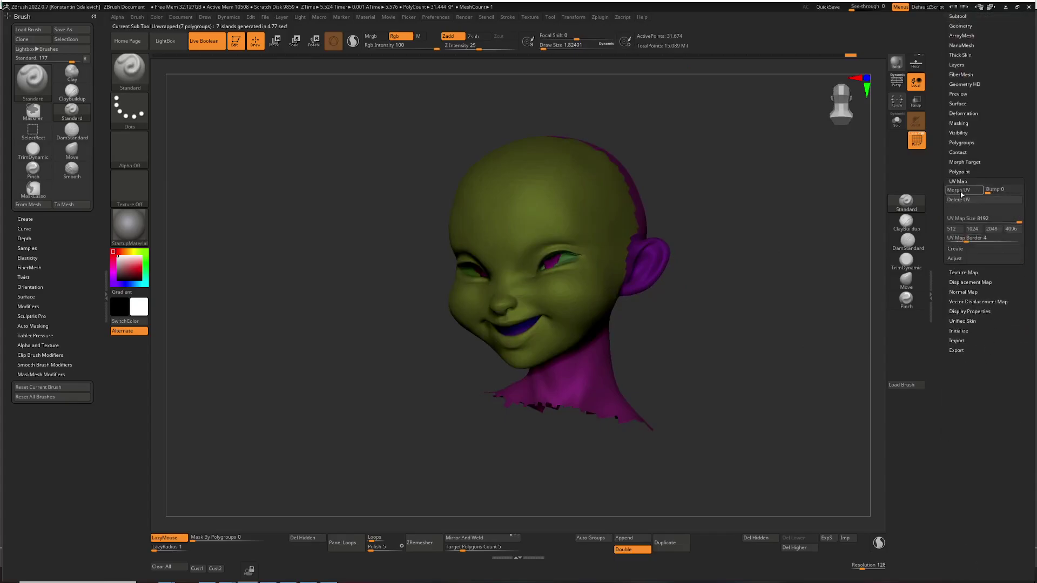
pyautogui.write('5')
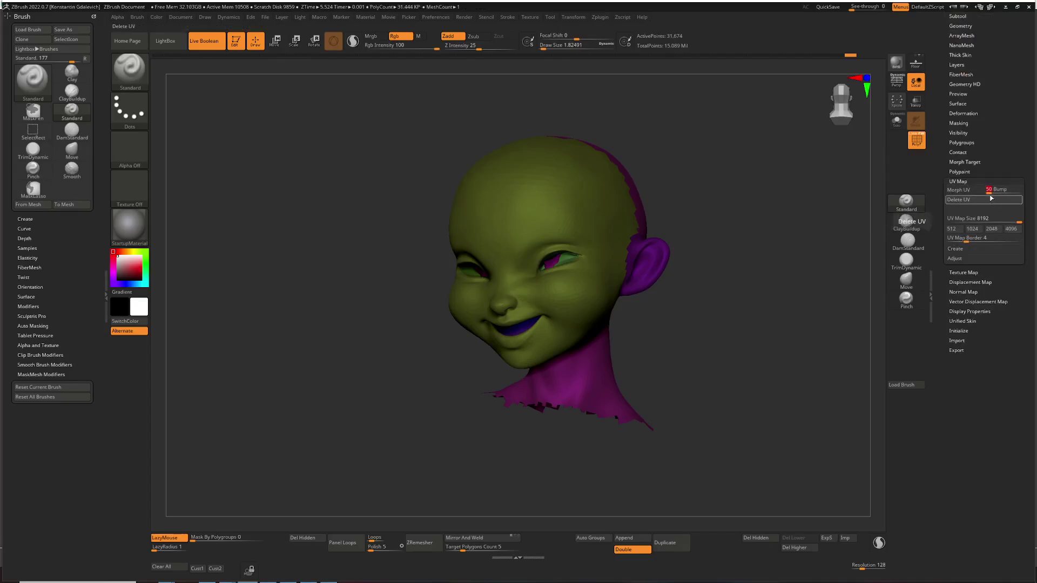
pyautogui.moveTo(991, 192); pyautogui.dragTo(967, 192)
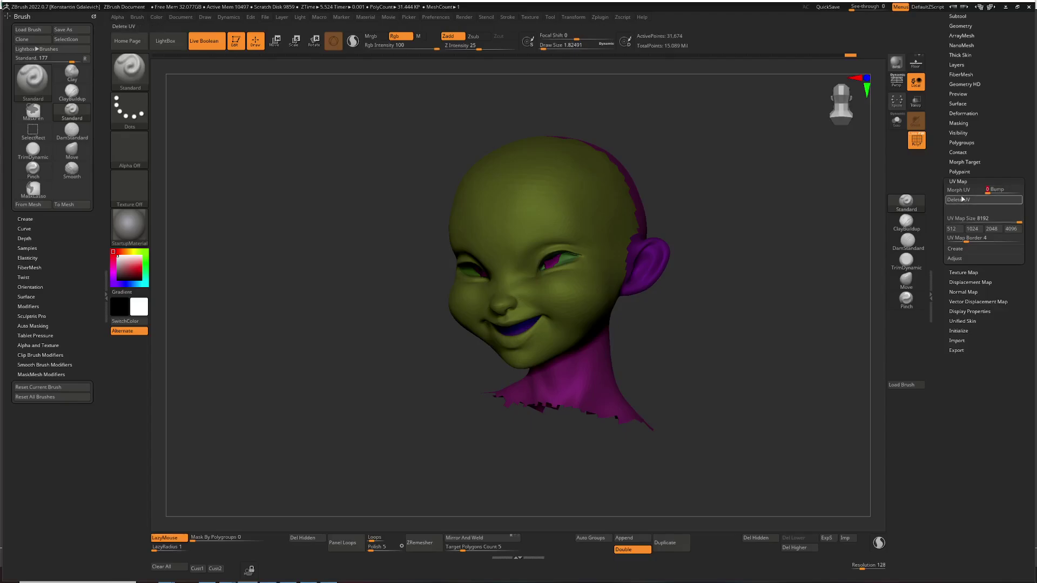
pyautogui.click(963, 193)
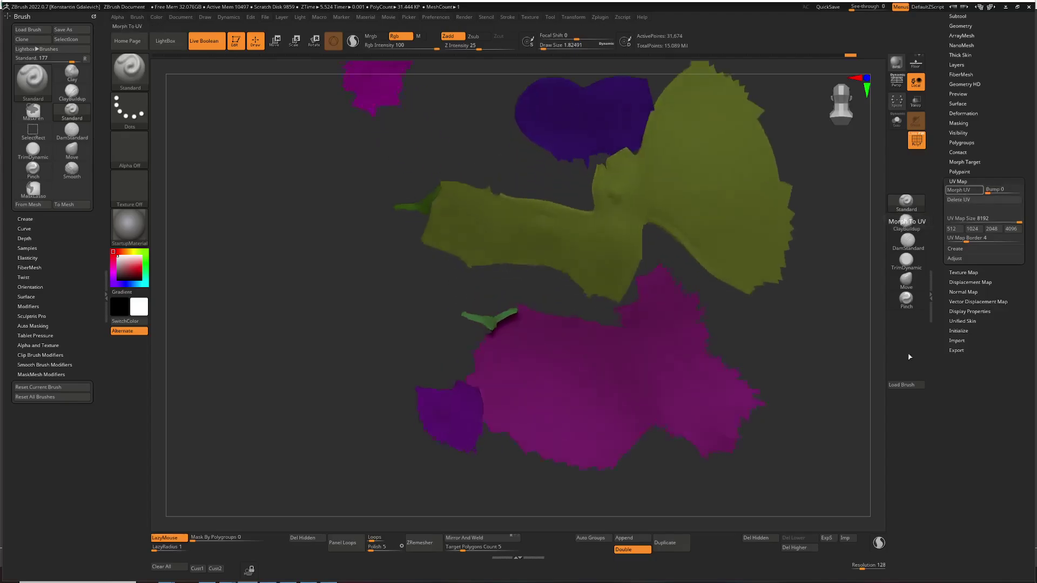
pyautogui.click(916, 137)
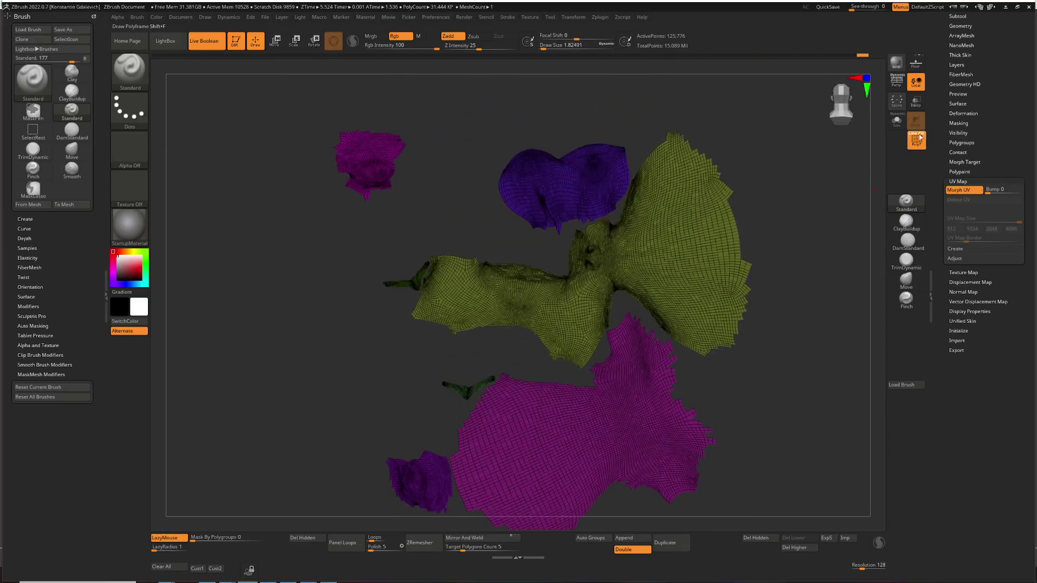
pyautogui.click(960, 190)
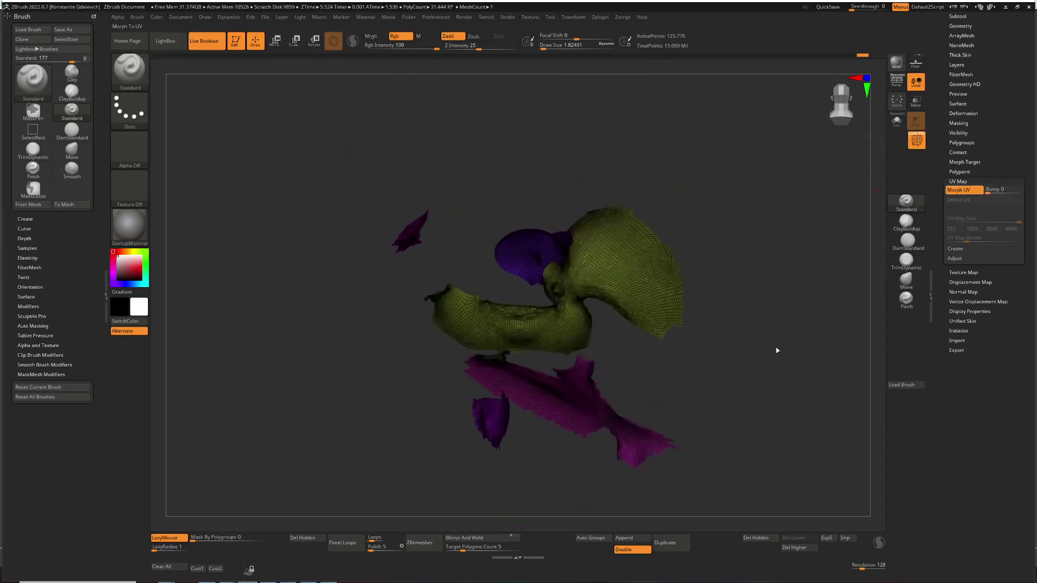
# Step: Raise the head to subdivision level 5 and turn off PolyFrame
pyautogui.moveTo(778, 276); pyautogui.dragTo(990, 112)
pyautogui.click(965, 25)
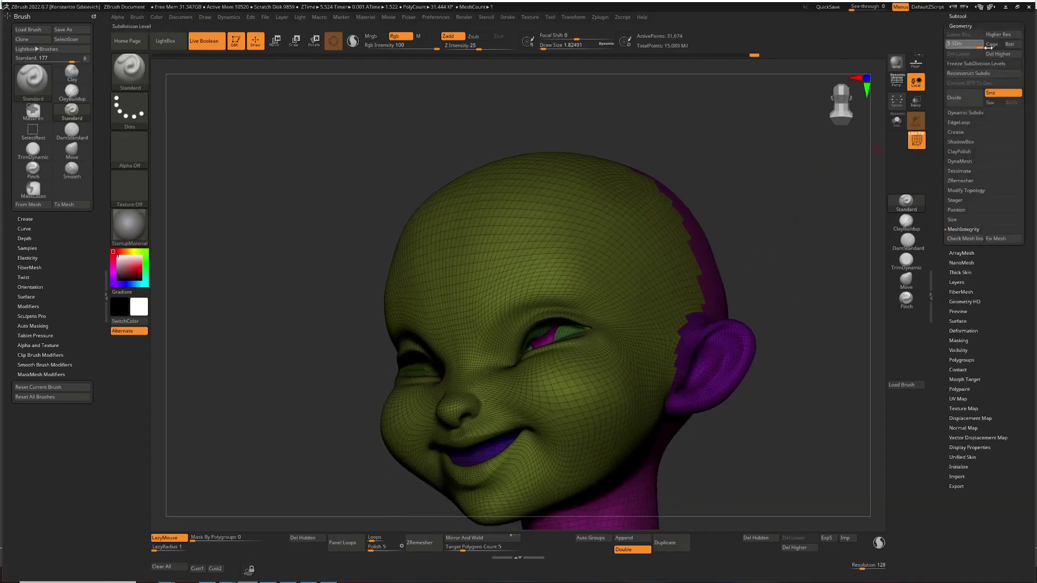
pyautogui.moveTo(779, 280); pyautogui.dragTo(764, 255)
# Step: Review Multi Map Exporter's Normal map settings, the 4096 map size and the Create All Maps option for the head
pyautogui.click(601, 17)
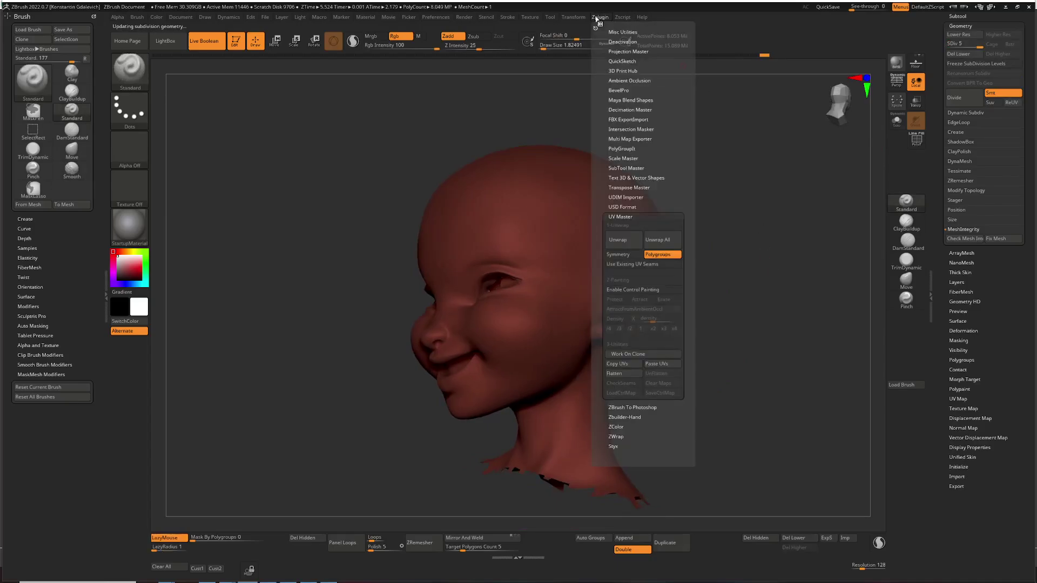
pyautogui.click(625, 217)
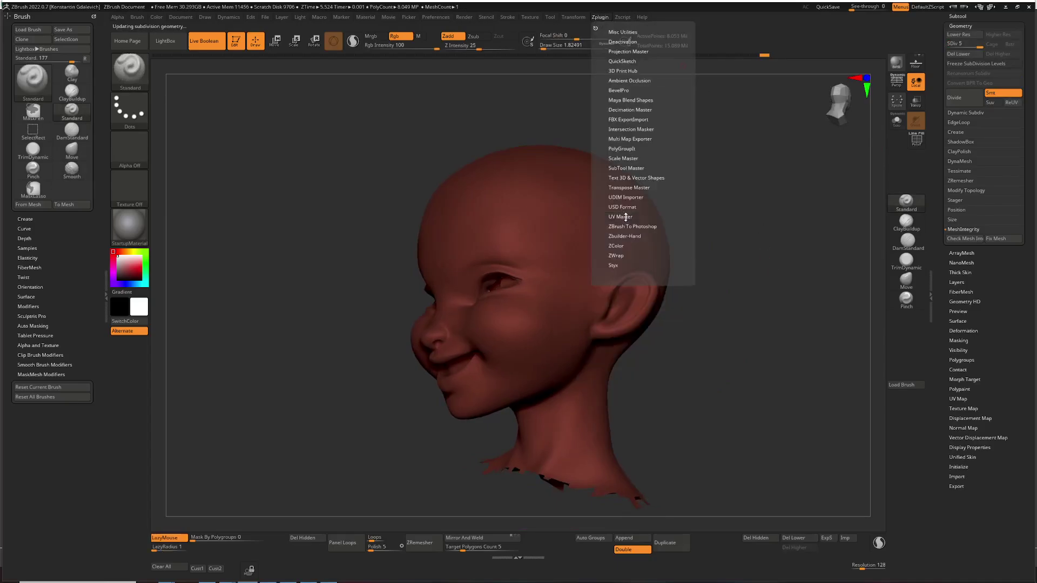
pyautogui.click(646, 139)
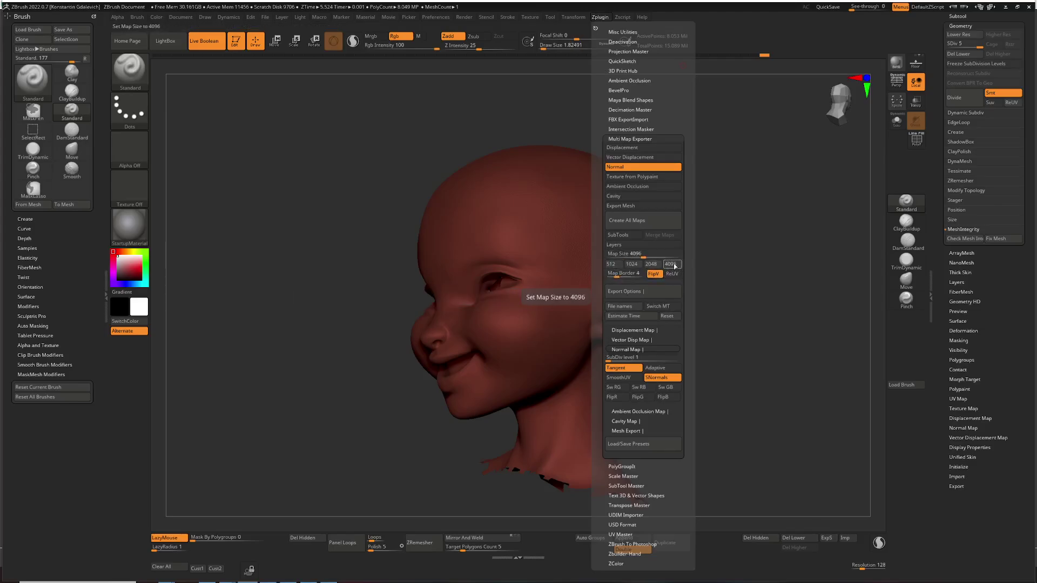
pyautogui.click(600, 17)
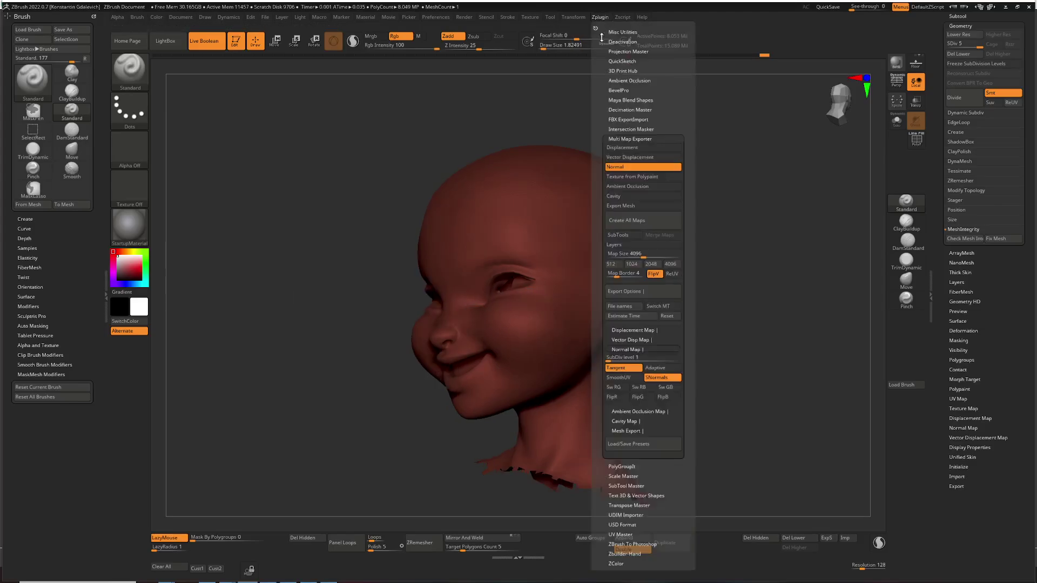
pyautogui.click(643, 221)
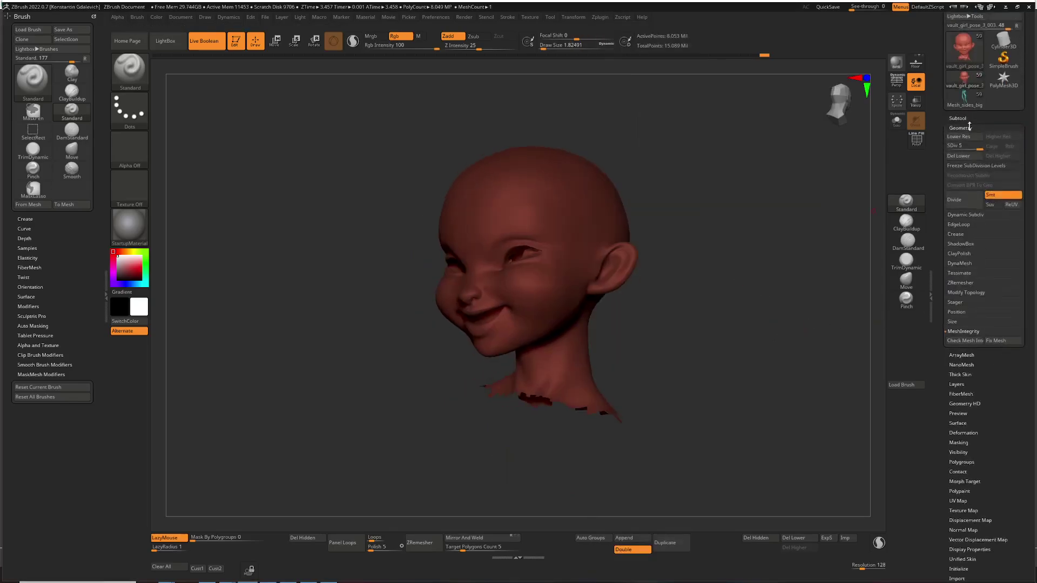
# Step: Show only the SubD folder's subtools and select vault_girl_pose_high_v03, with the subtool folders collapsed
pyautogui.click(964, 117)
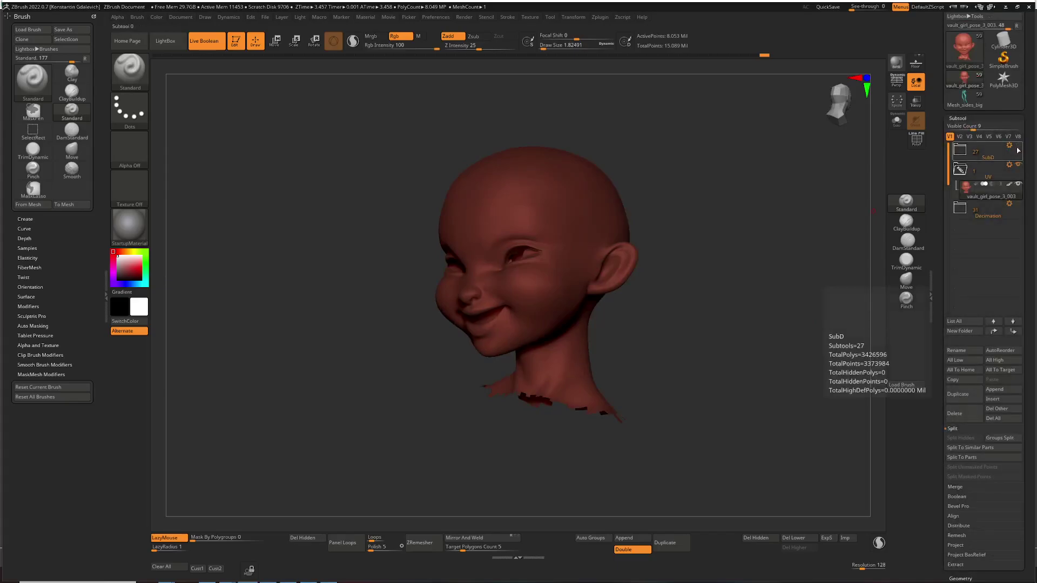
pyautogui.keyDown('shift'); pyautogui.click(1020, 185); pyautogui.keyUp('shift')
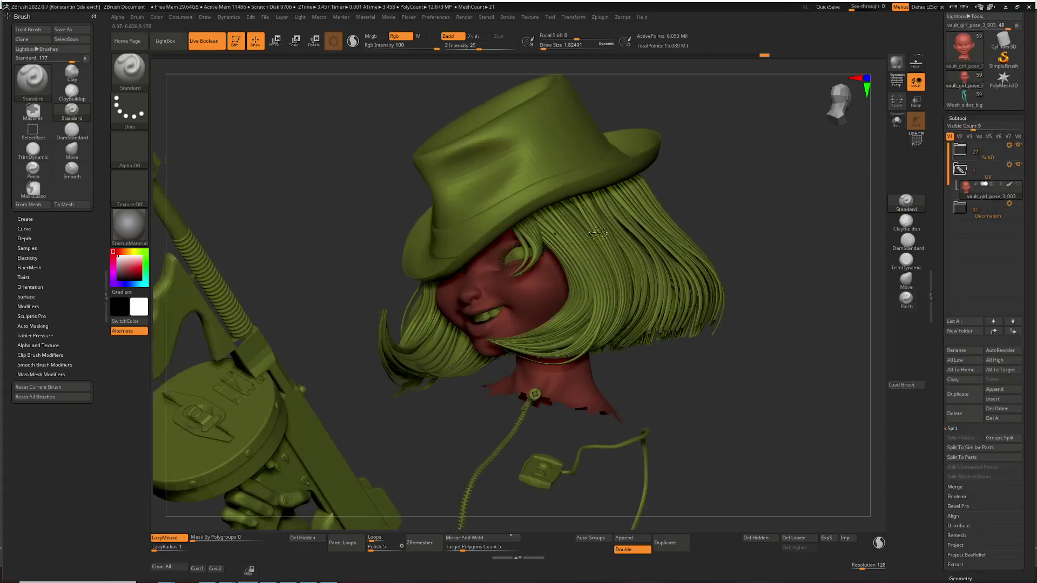
pyautogui.click(961, 171)
pyautogui.click(961, 151)
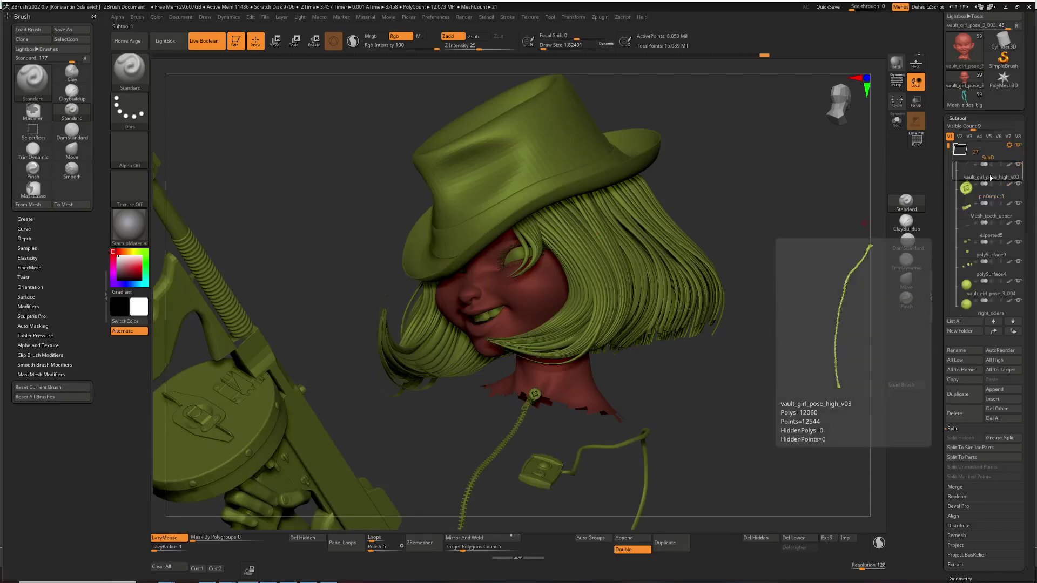
pyautogui.moveTo(782, 352); pyautogui.dragTo(799, 267)
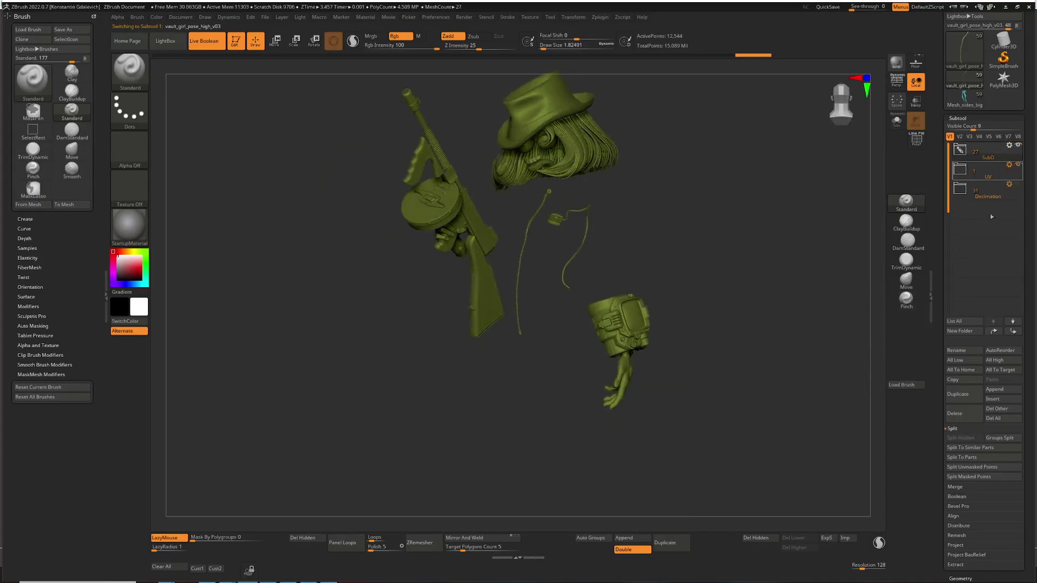
# Step: Show the Decimation and UV folders' subtools together with the SubD folder to view the complete character
pyautogui.click(1019, 184)
pyautogui.moveTo(746, 248); pyautogui.dragTo(675, 163)
pyautogui.click(972, 171)
pyautogui.click(1018, 188)
pyautogui.click(983, 167)
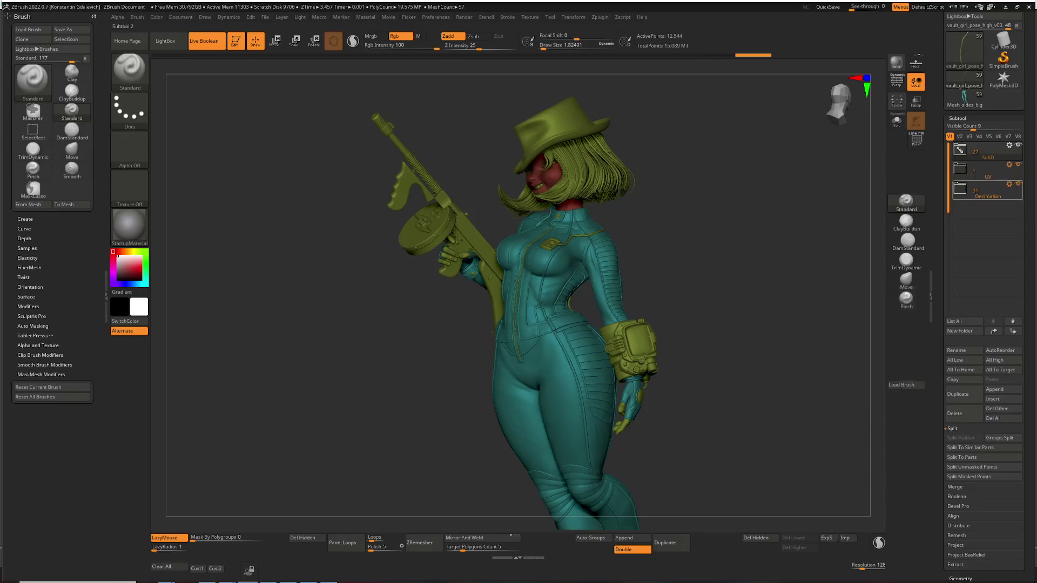
pyautogui.moveTo(755, 228); pyautogui.dragTo(755, 226)
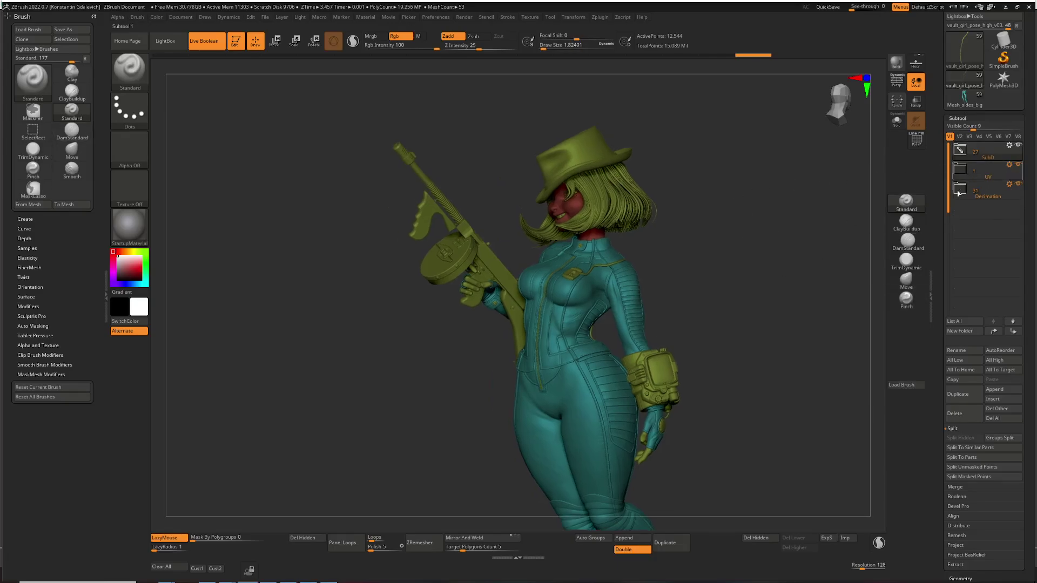
# Step: Hide the UV and Decimation folders, leaving only the SubD folder's subtools visible for export
pyautogui.click(1019, 166)
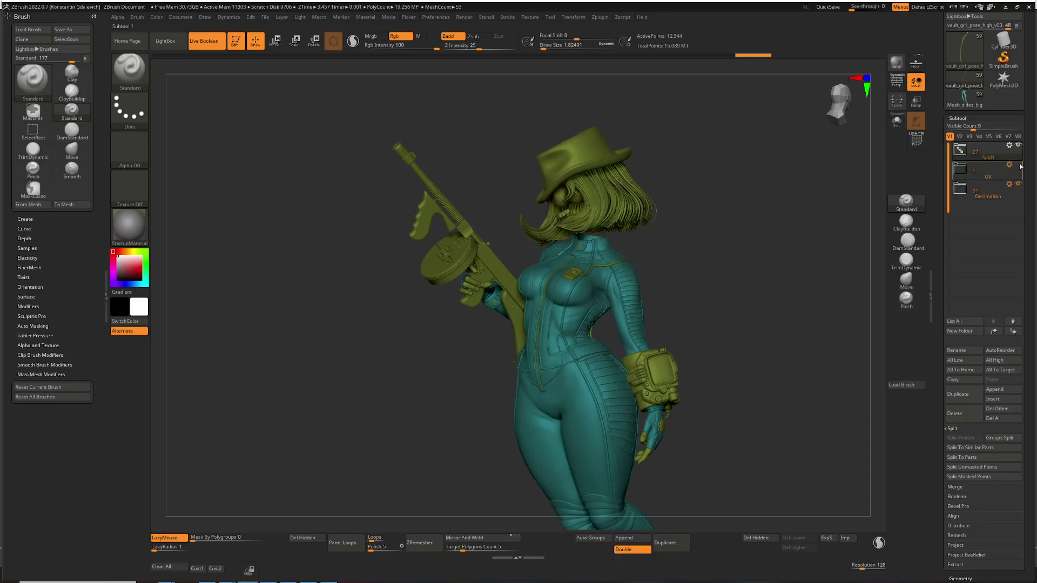
pyautogui.click(1019, 184)
pyautogui.moveTo(813, 248); pyautogui.dragTo(831, 238)
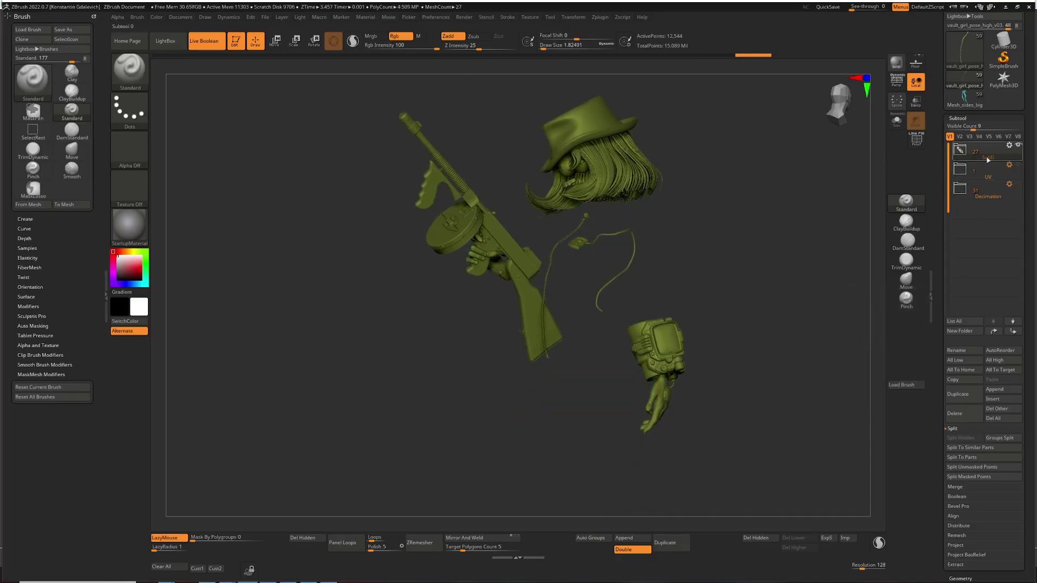
pyautogui.moveTo(476, 377); pyautogui.dragTo(753, 243)
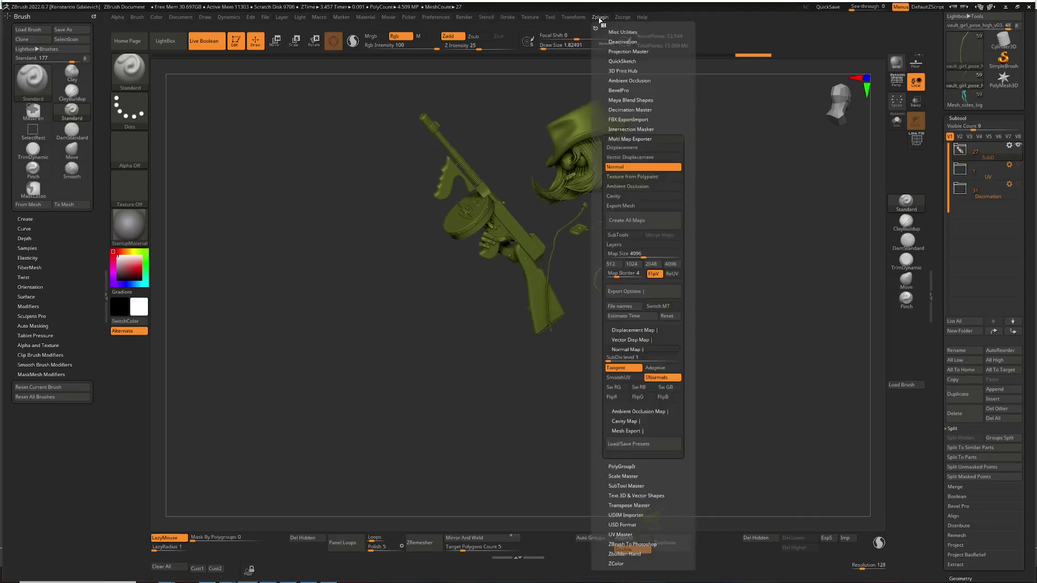
# Step: Export the visible SubD subtools through FBX ExportImport with the Visible and SNormals options
pyautogui.click(600, 17)
pyautogui.click(641, 139)
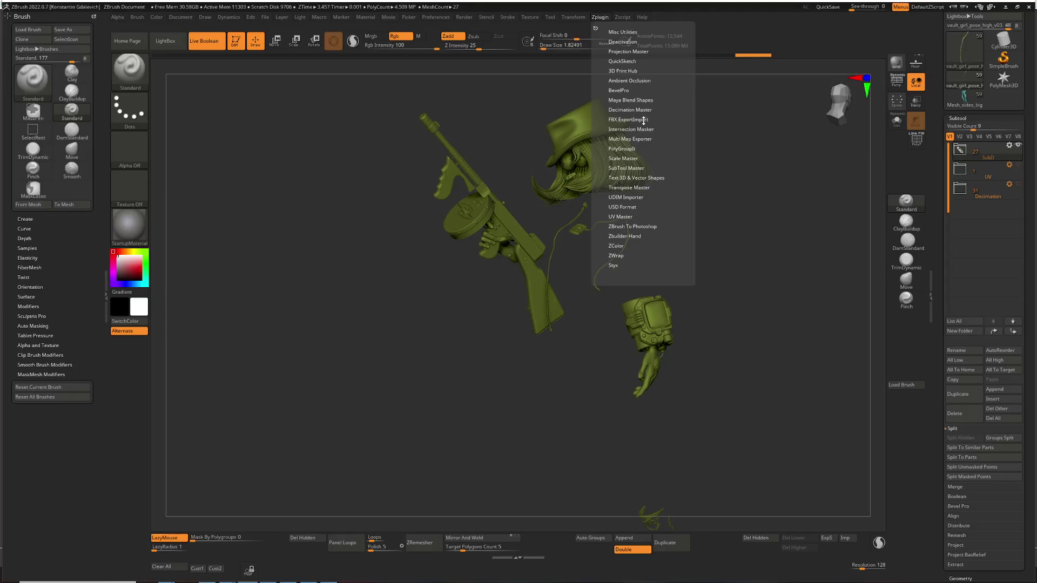
pyautogui.click(644, 119)
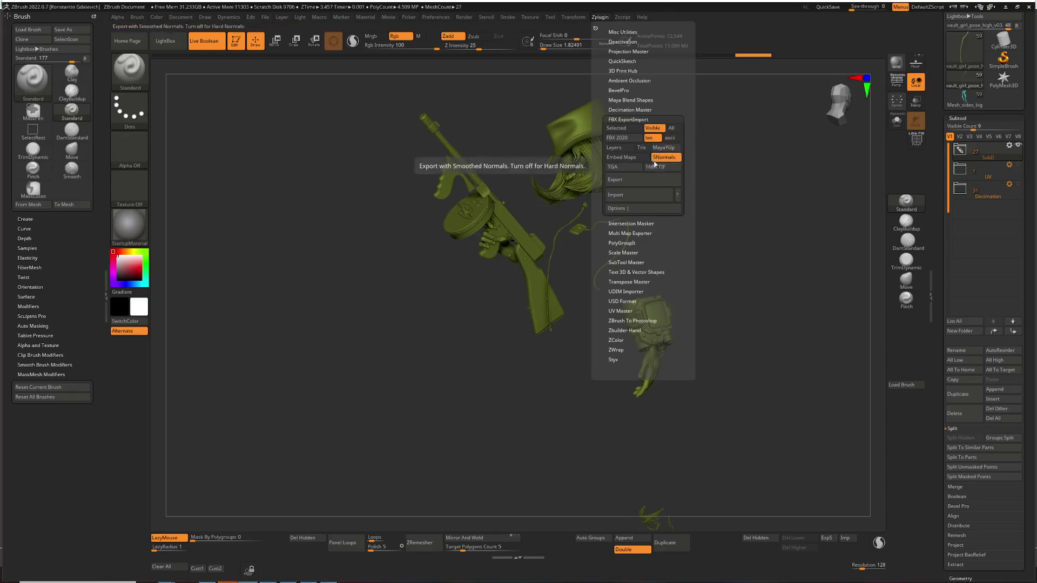
pyautogui.click(641, 179)
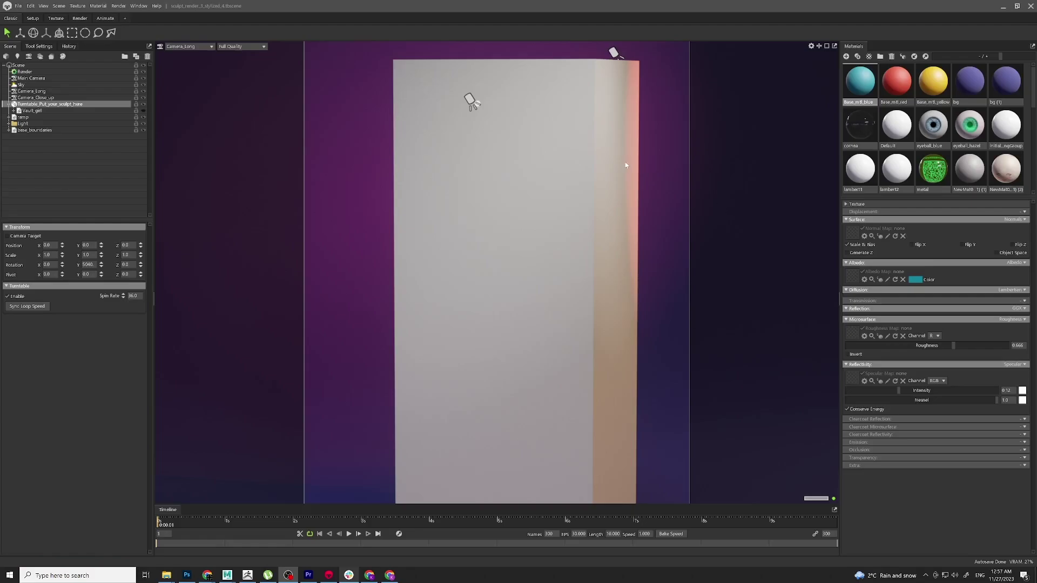
# Step: In Marmoset Toolbag, show the Vault_girl model and toggle the base_boundaries cube to compare the sculpt with its bounds
pyautogui.click(564, 96)
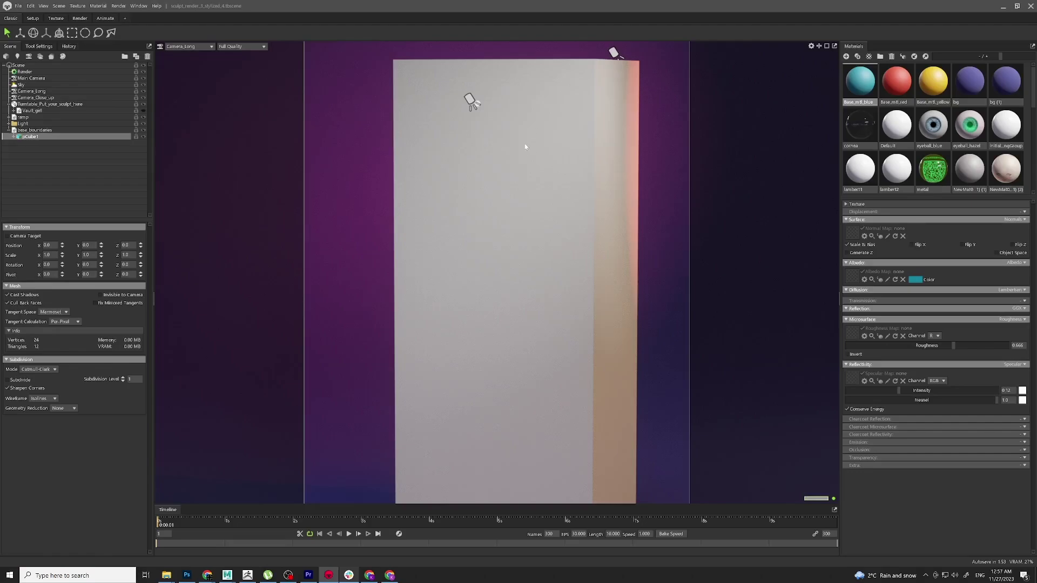
pyautogui.click(144, 110)
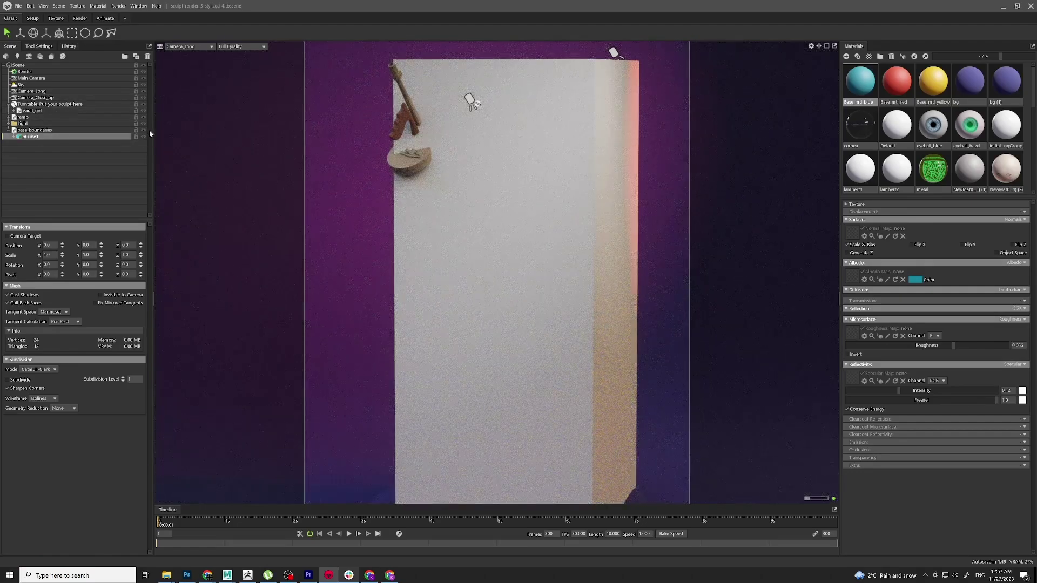
pyautogui.click(143, 137)
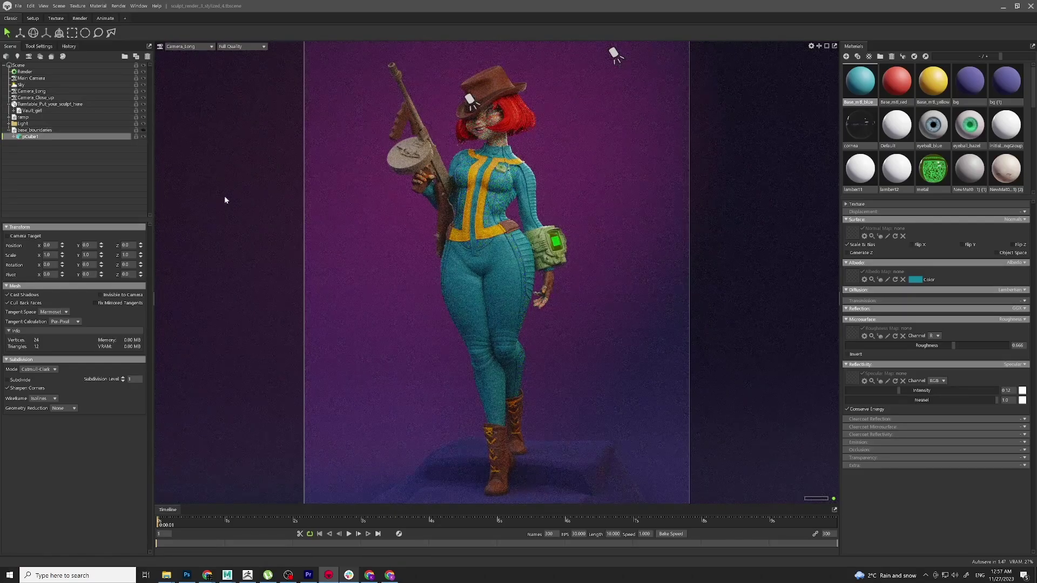
pyautogui.click(144, 132)
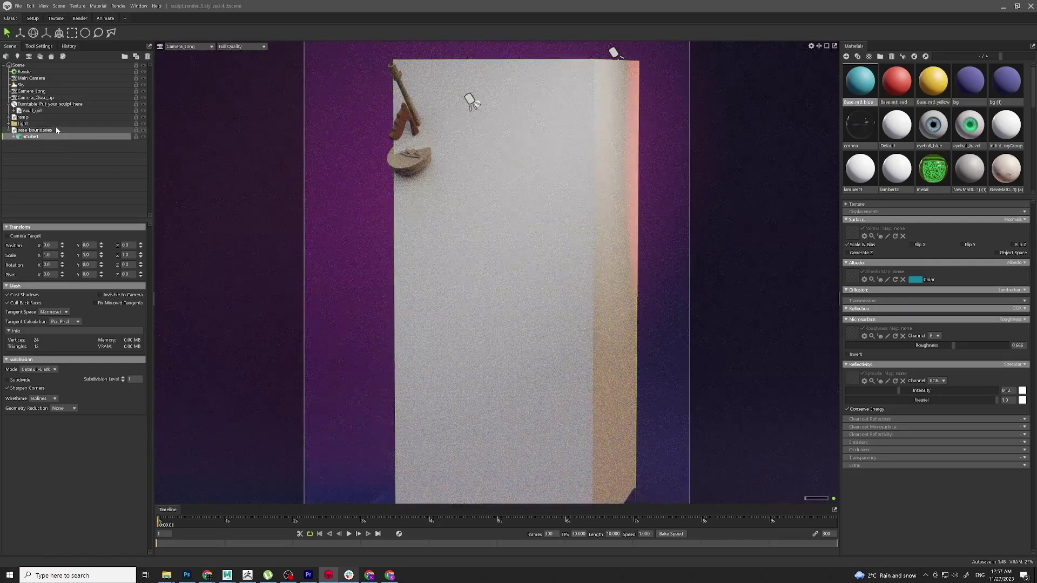
# Step: Delete base_boundaries from the scene and apply the Default material to the Vault_girl model
pyautogui.press('Delete')
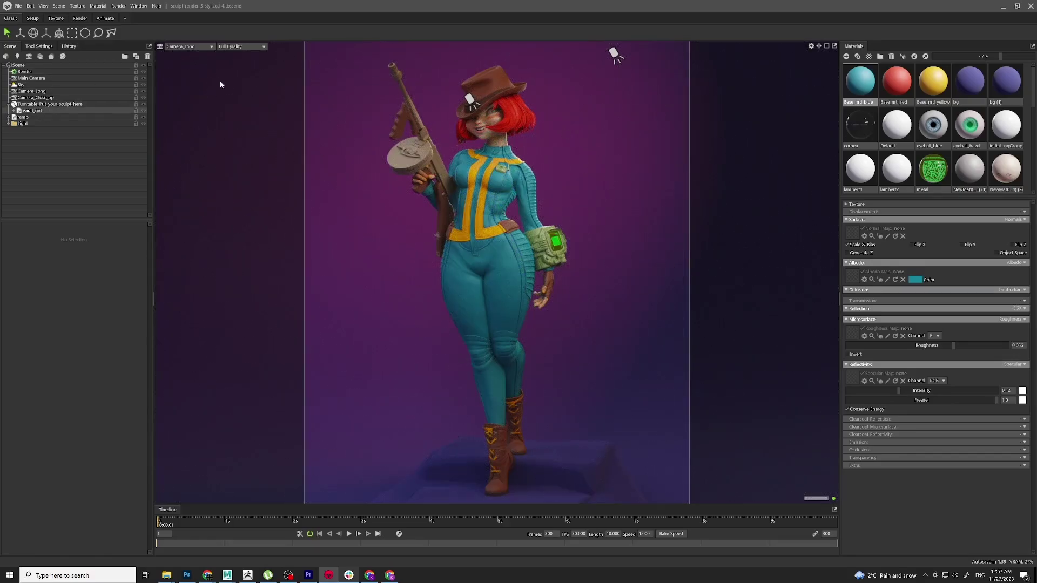
pyautogui.moveTo(892, 132); pyautogui.dragTo(70, 113)
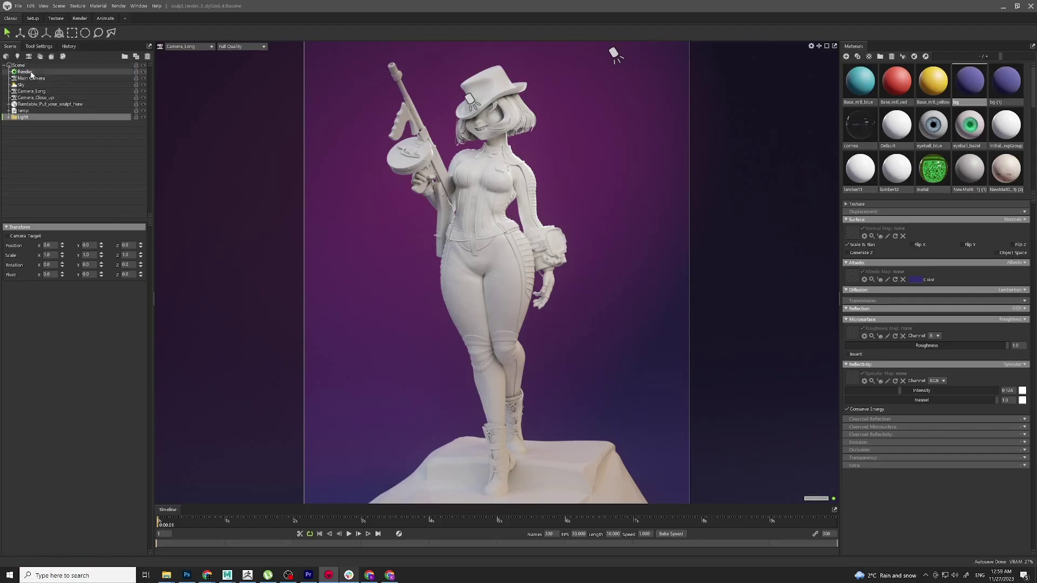
# Step: Review the Render object's ray tracing, denoise and output settings, including the image path, resolution, format and samples
pyautogui.click(57, 74)
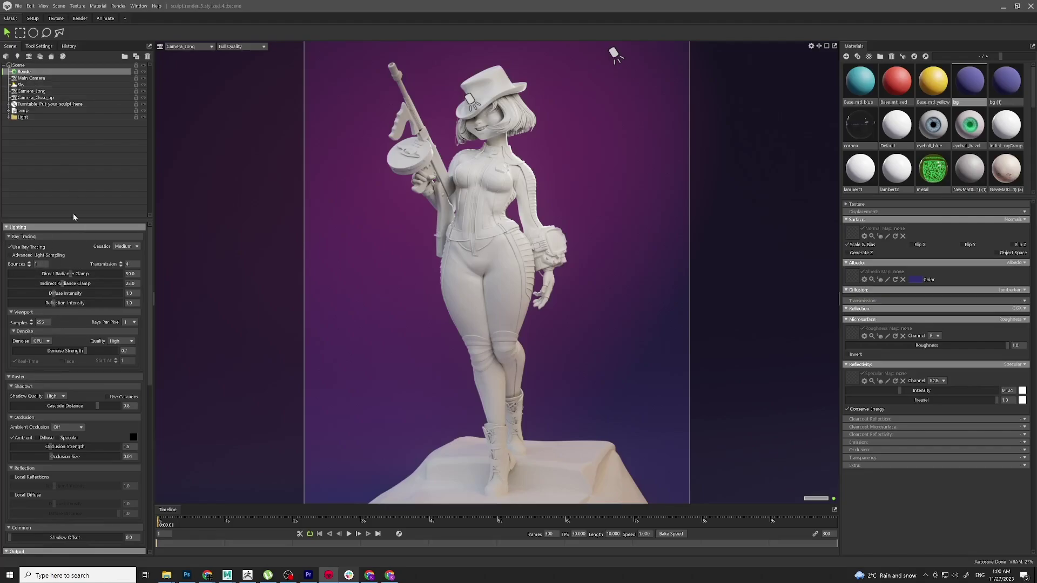
pyautogui.scroll(-5, 70, 390)
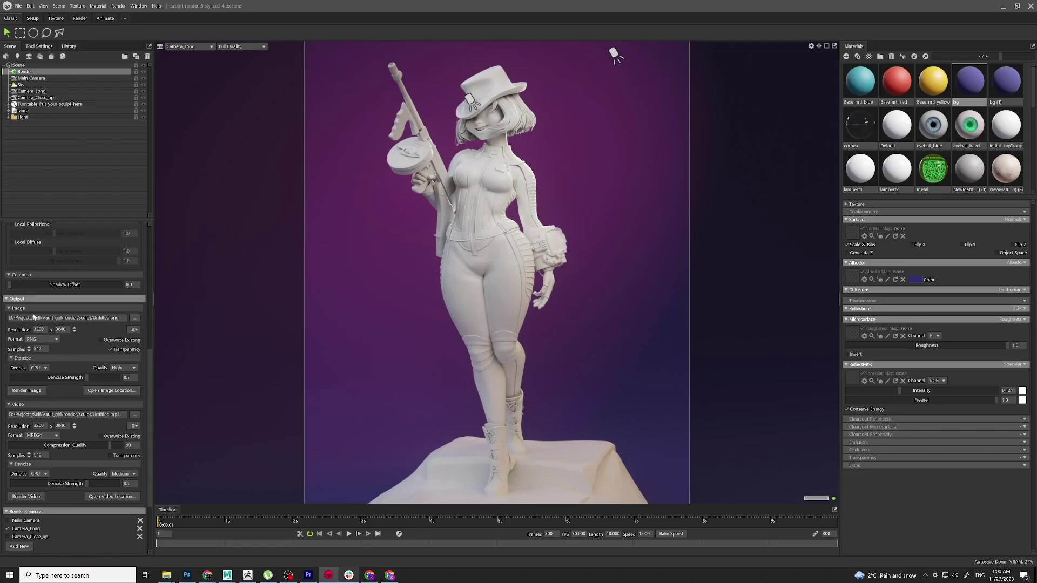
pyautogui.moveTo(99, 319); pyautogui.dragTo(9, 319)
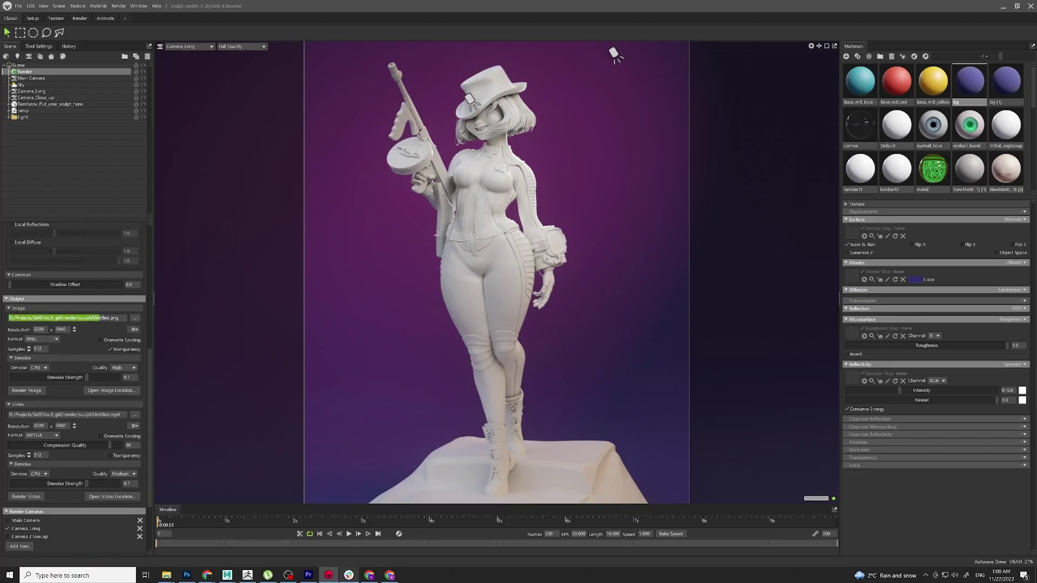
pyautogui.click(103, 319)
pyautogui.scroll(2, 76, 426)
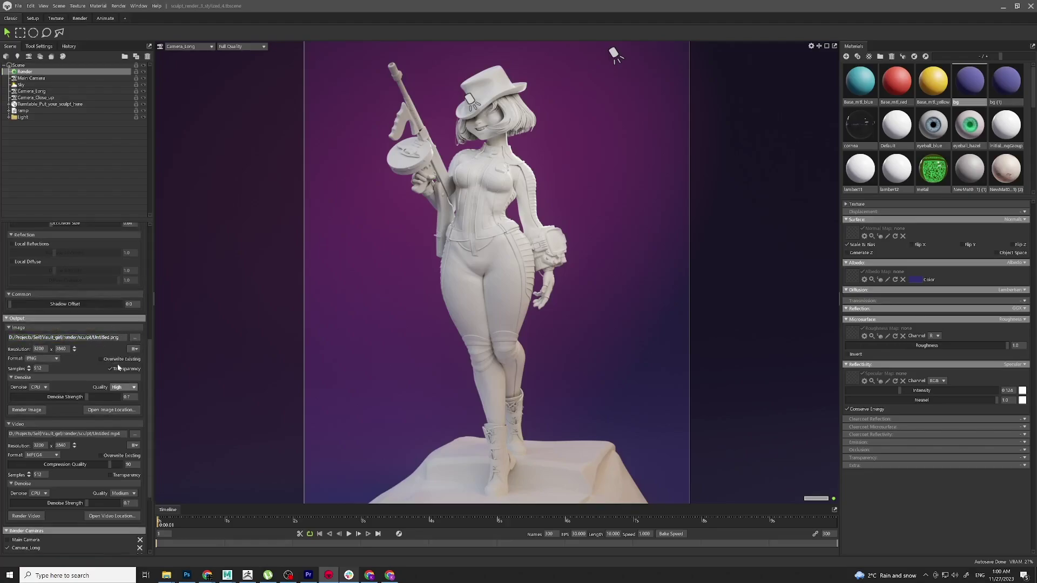
pyautogui.scroll(7, 76, 432)
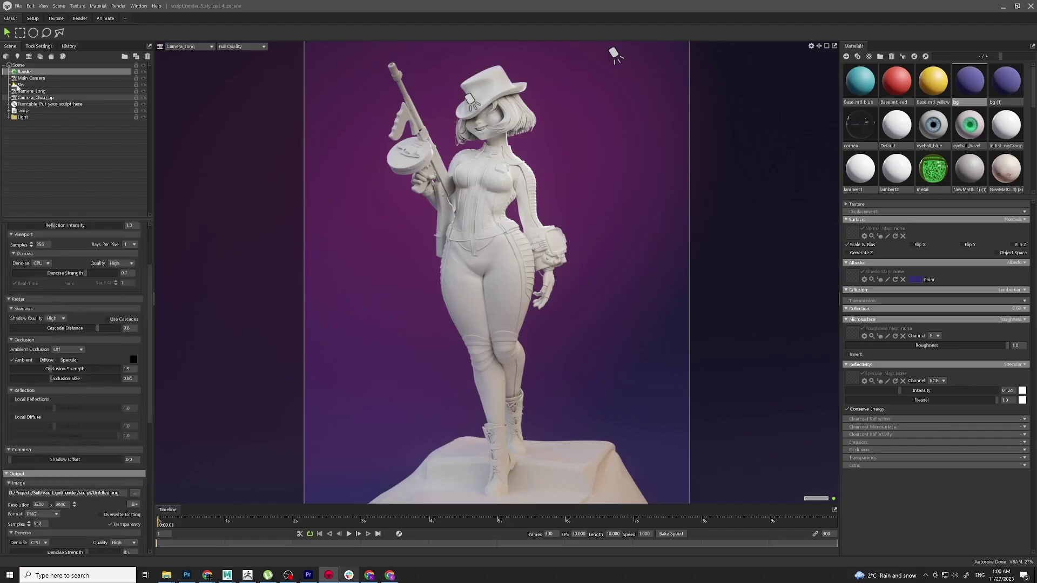
# Step: Switch the viewport to Main Camera and examine the sculpt, backdrop and lights from several angles
pyautogui.click(42, 78)
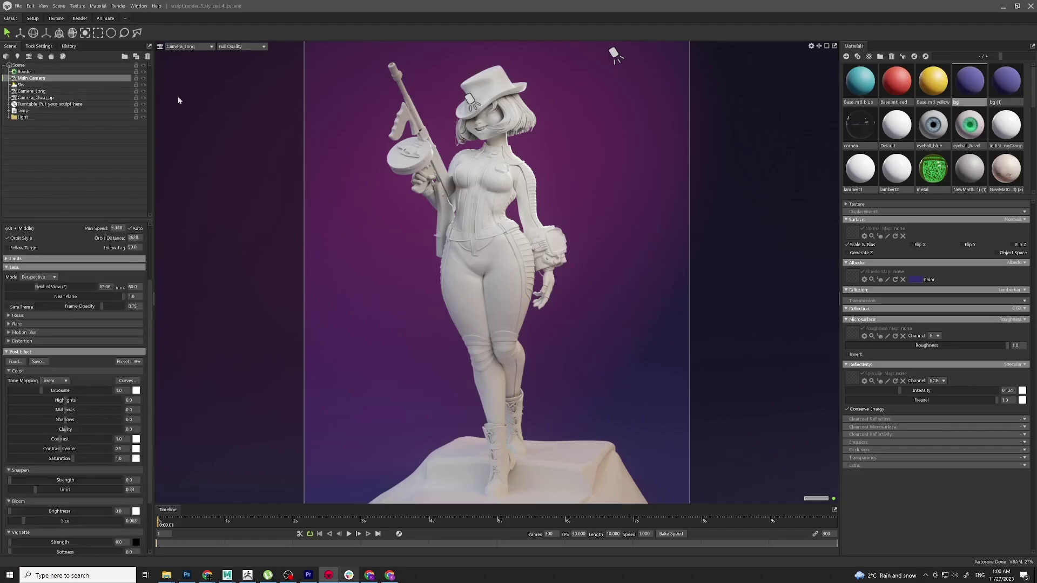
pyautogui.click(184, 47)
pyautogui.moveTo(191, 57)
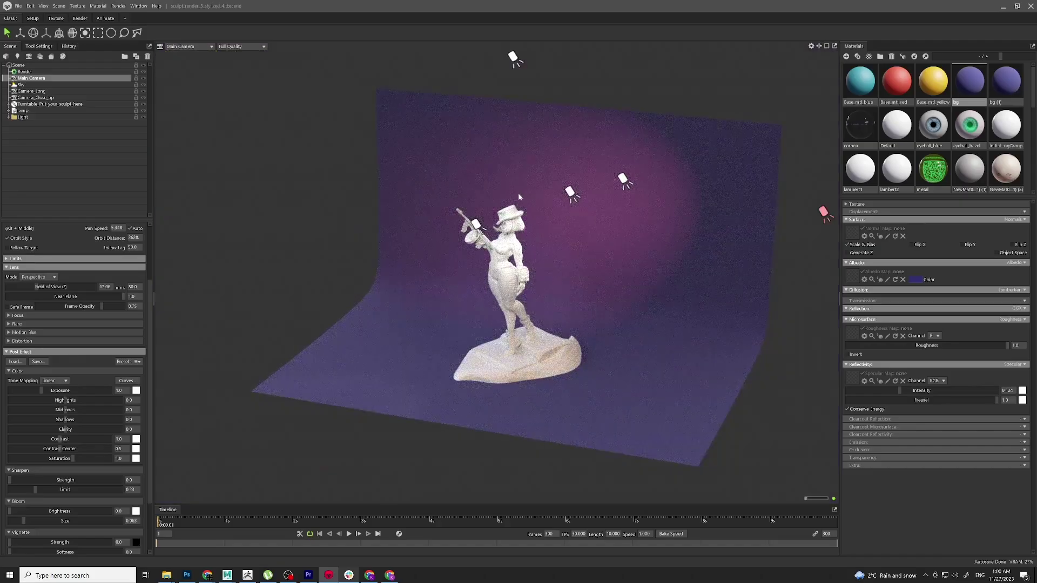
pyautogui.scroll(5, 517, 193)
pyautogui.keyDown('alt'); pyautogui.moveTo(581, 284); pyautogui.dragTo(699, 277); pyautogui.keyUp('alt')
pyautogui.scroll(-2, 659, 261)
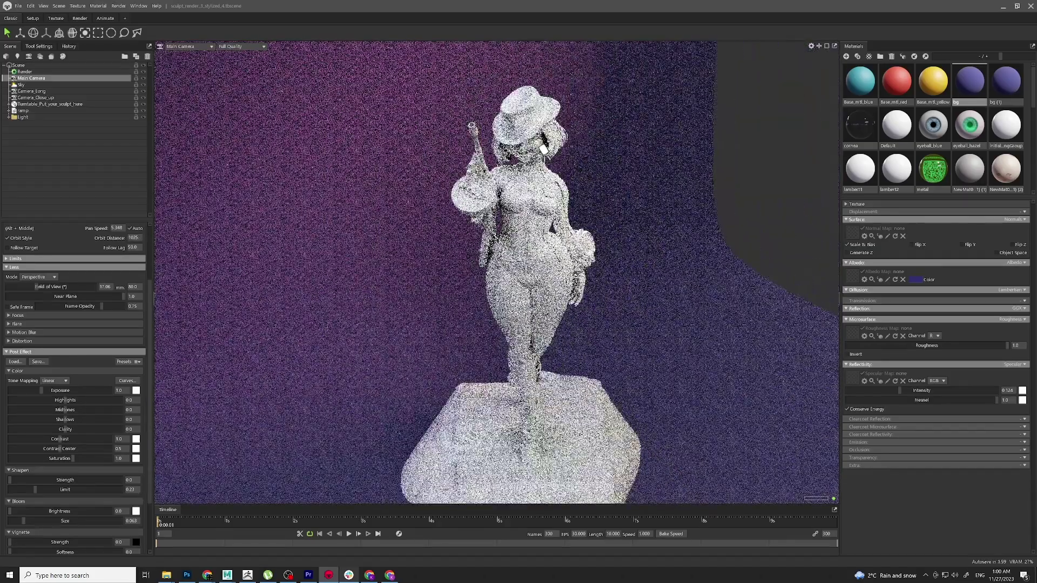
pyautogui.keyDown('alt'); pyautogui.moveTo(513, 208); pyautogui.dragTo(710, 220); pyautogui.keyUp('alt')
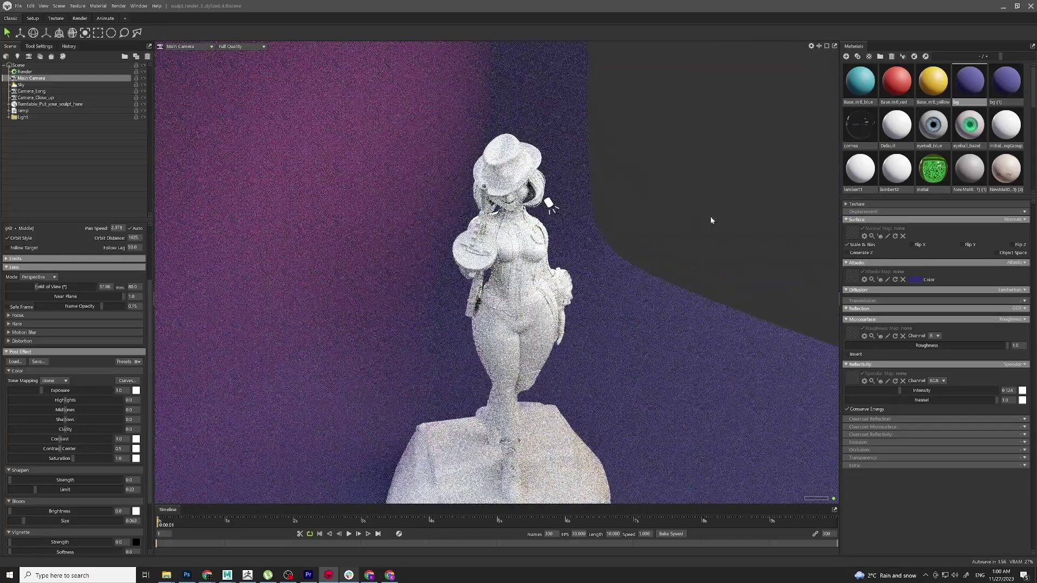
pyautogui.click(659, 208)
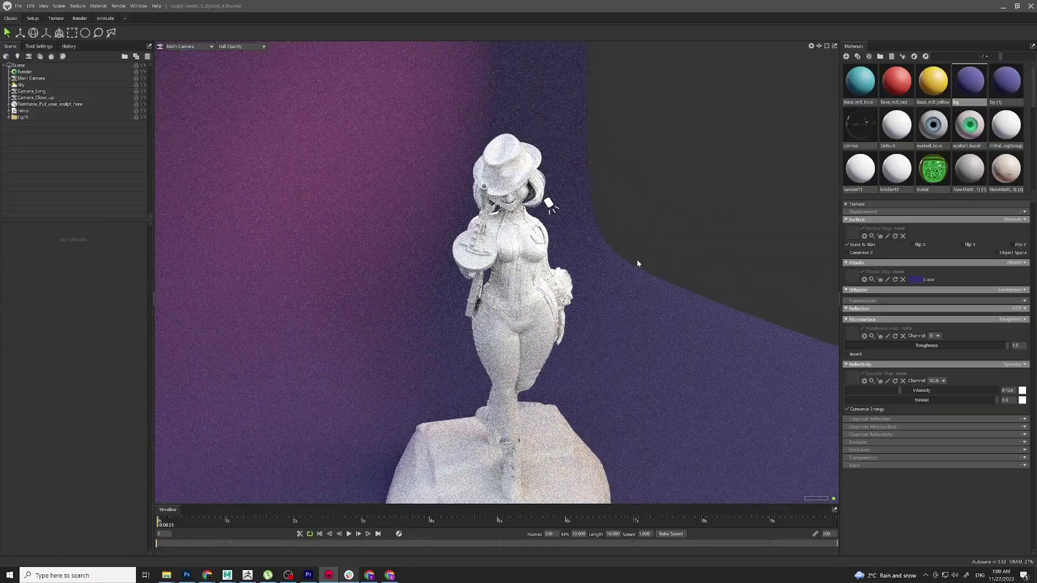
pyautogui.scroll(-2, 637, 263)
pyautogui.keyDown('alt'); pyautogui.moveTo(637, 264); pyautogui.dragTo(494, 212); pyautogui.keyUp('alt')
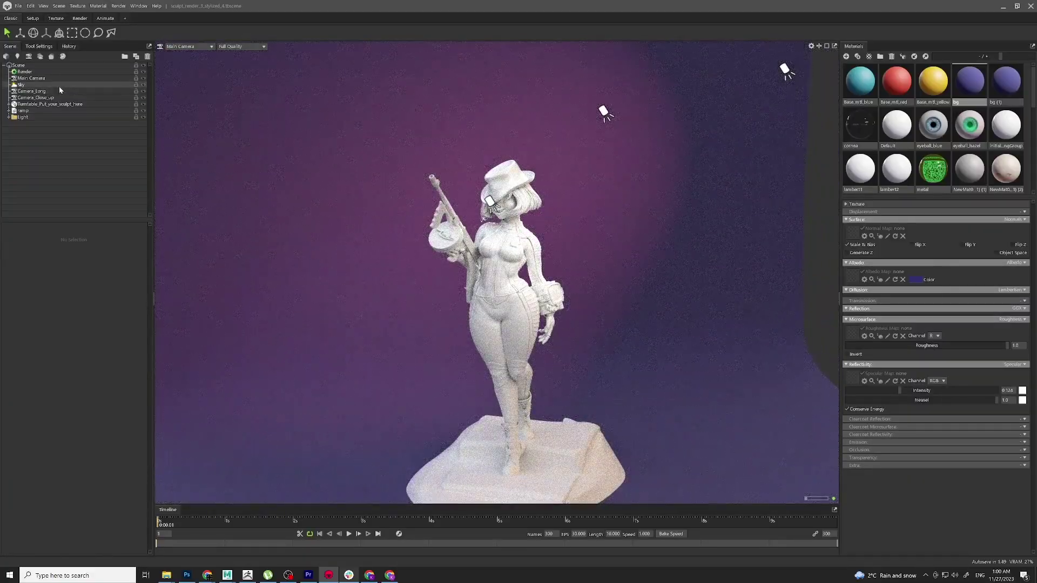
# Step: Review the Sky light's brightness and environment image, and the settings of the Camera_Long and Camera_Close_up cameras
pyautogui.click(58, 85)
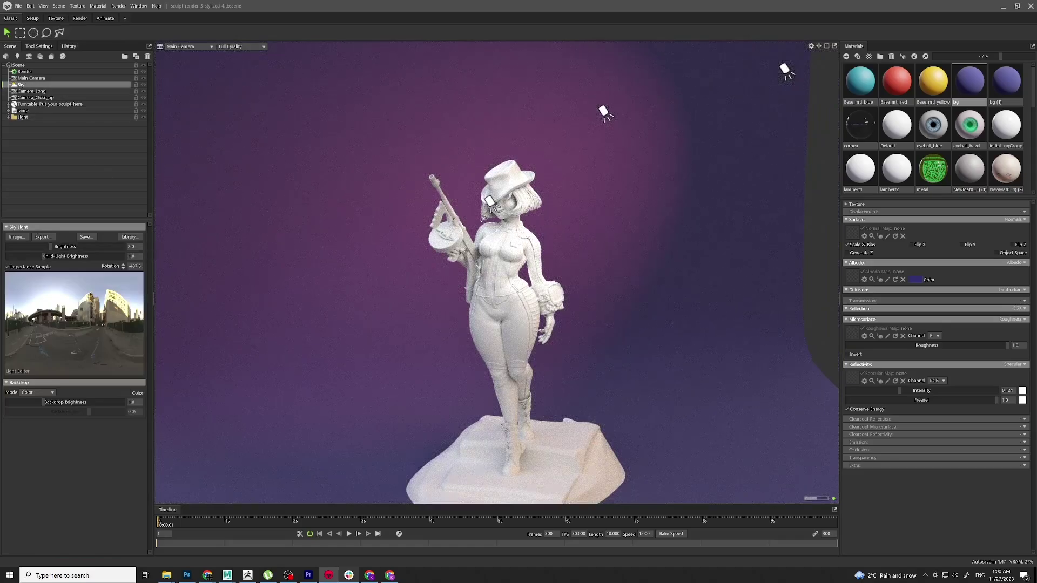
pyautogui.moveTo(136, 247); pyautogui.dragTo(116, 248)
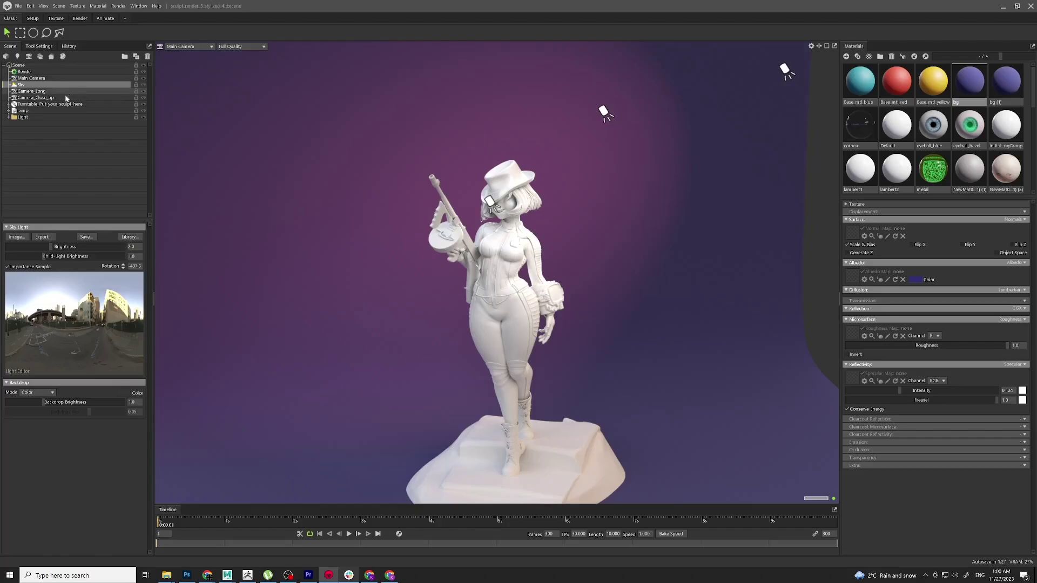
pyautogui.click(38, 91)
pyautogui.click(35, 98)
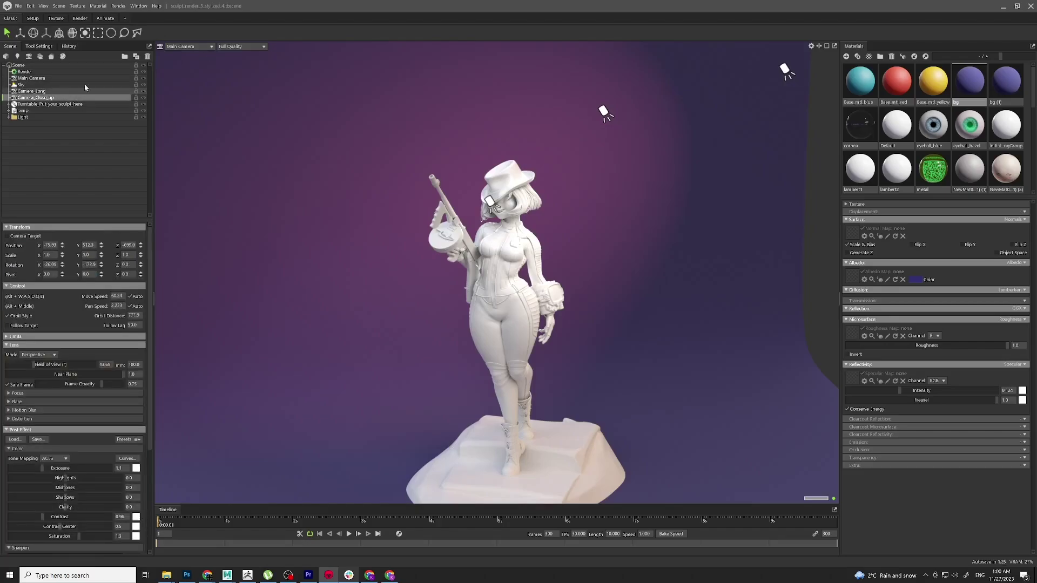
# Step: Switch the viewport to the Camera_Long view
pyautogui.click(196, 47)
pyautogui.moveTo(179, 55)
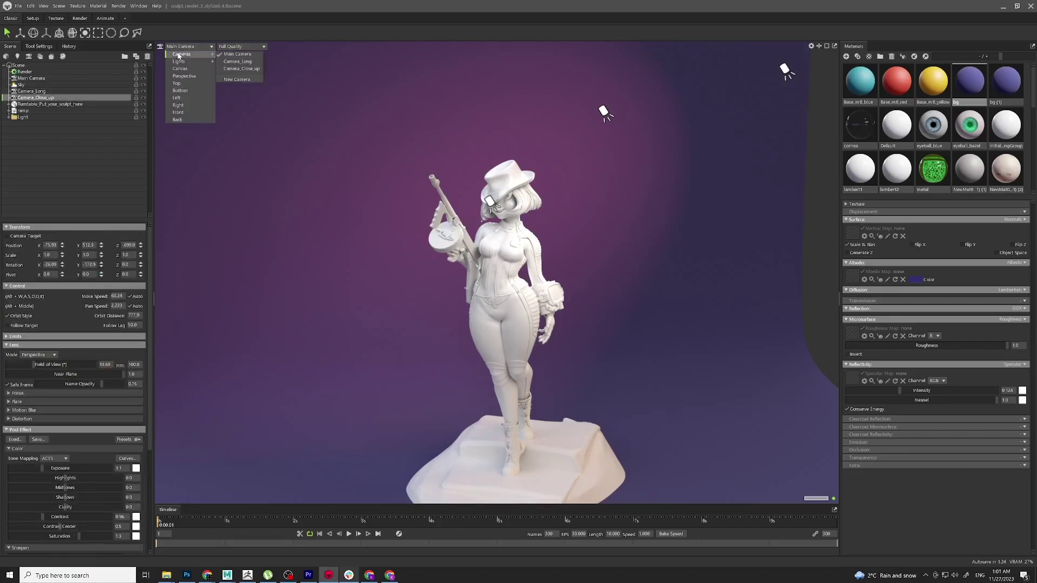
pyautogui.click(248, 62)
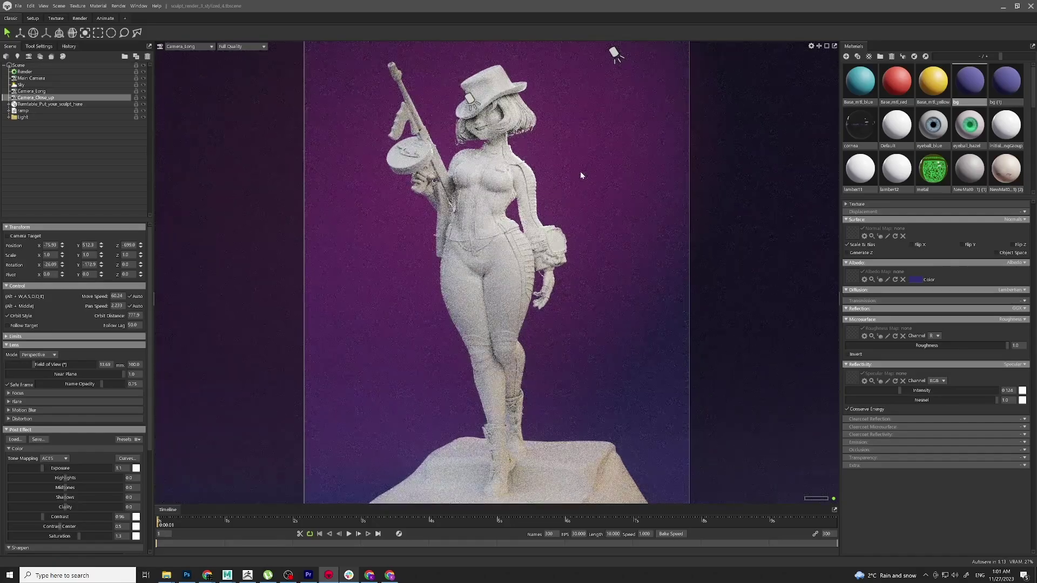
# Step: Switch the viewport to Camera_Close_up and reframe the sculpt's upper body from a lower side angle
pyautogui.click(189, 46)
pyautogui.moveTo(182, 54)
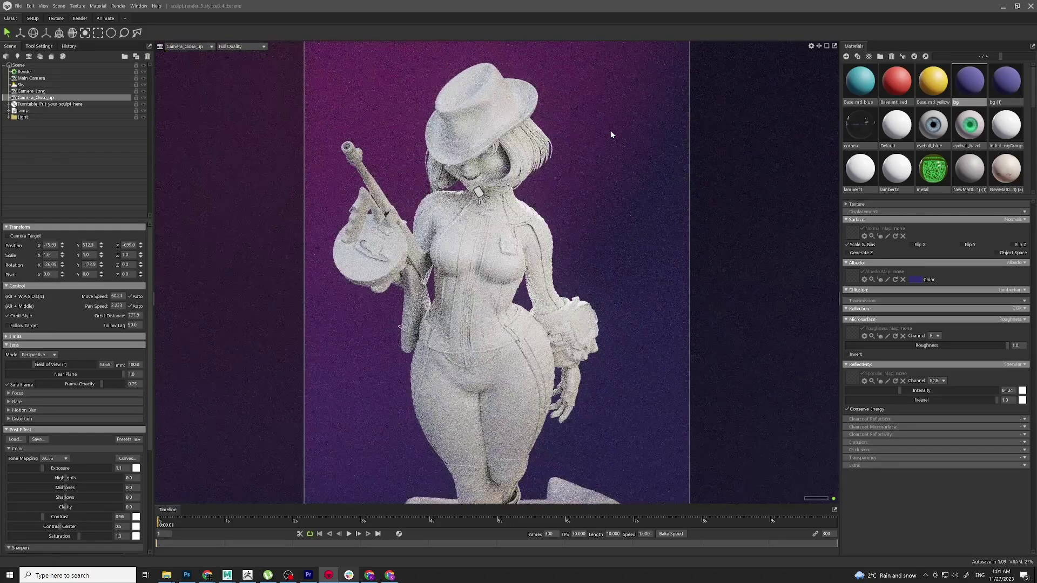
pyautogui.moveTo(616, 294); pyautogui.dragTo(601, 251)
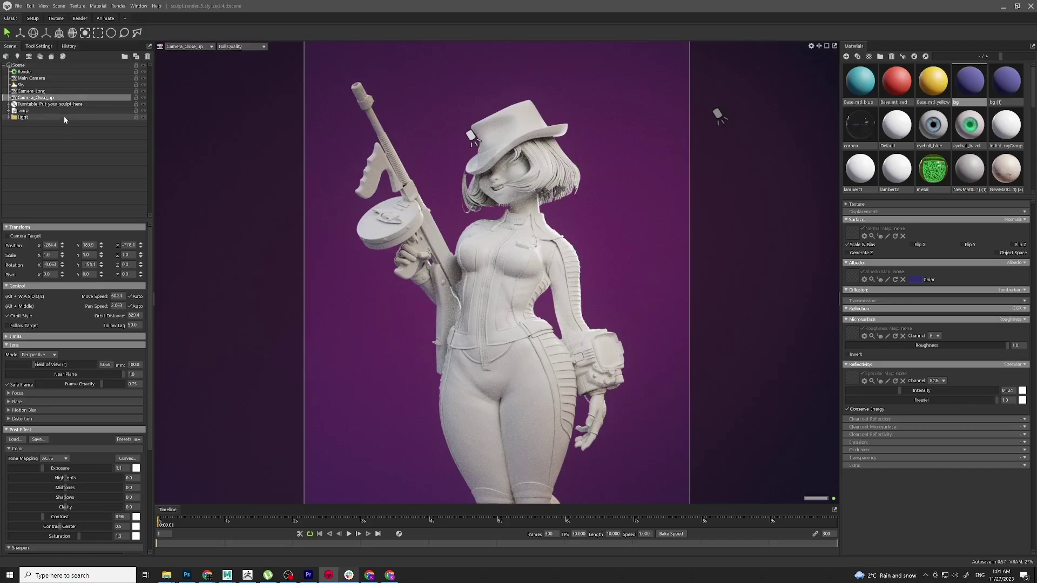
# Step: Review Camera_Long's lens and post effect settings, including tone mapping, exposure, contrast and contrast center
pyautogui.click(32, 91)
pyautogui.scroll(-5, 131, 339)
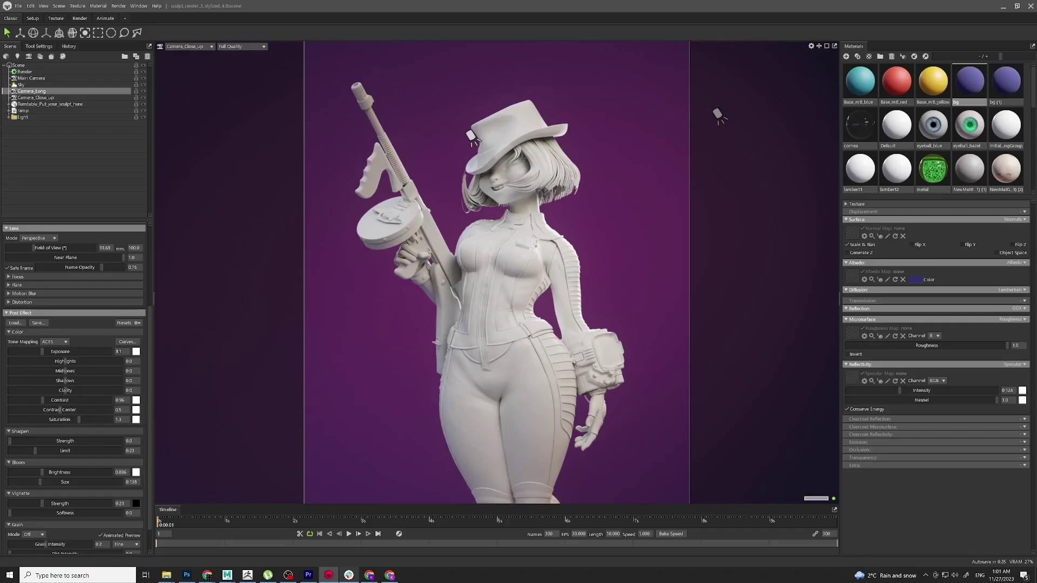
pyautogui.click(120, 411)
pyautogui.click(121, 401)
# Step: Duplicate the Camera_Long camera and view the scene through the duplicate
pyautogui.click(49, 97)
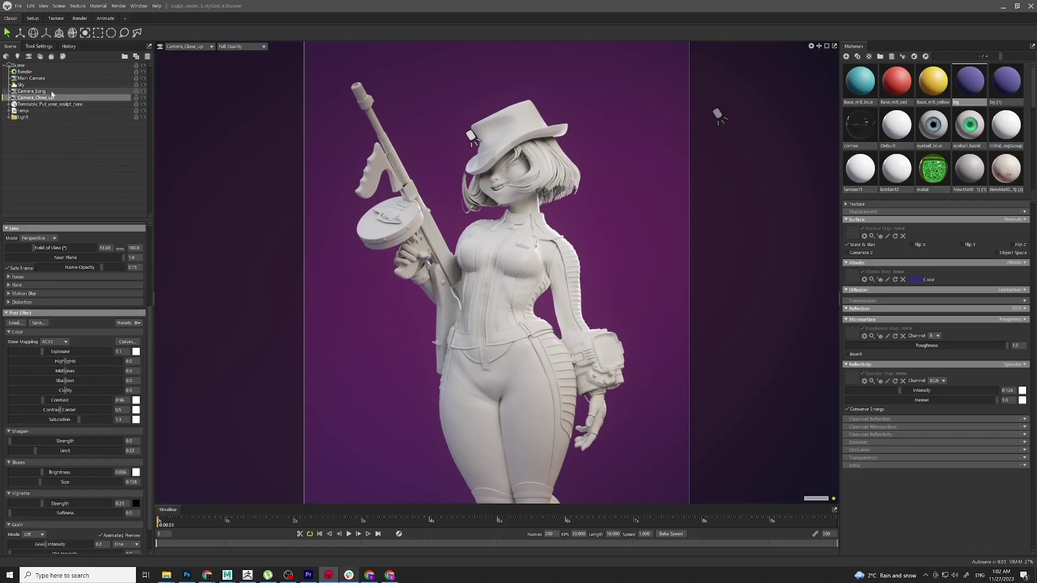
pyautogui.click(51, 92)
pyautogui.rightClick(53, 91)
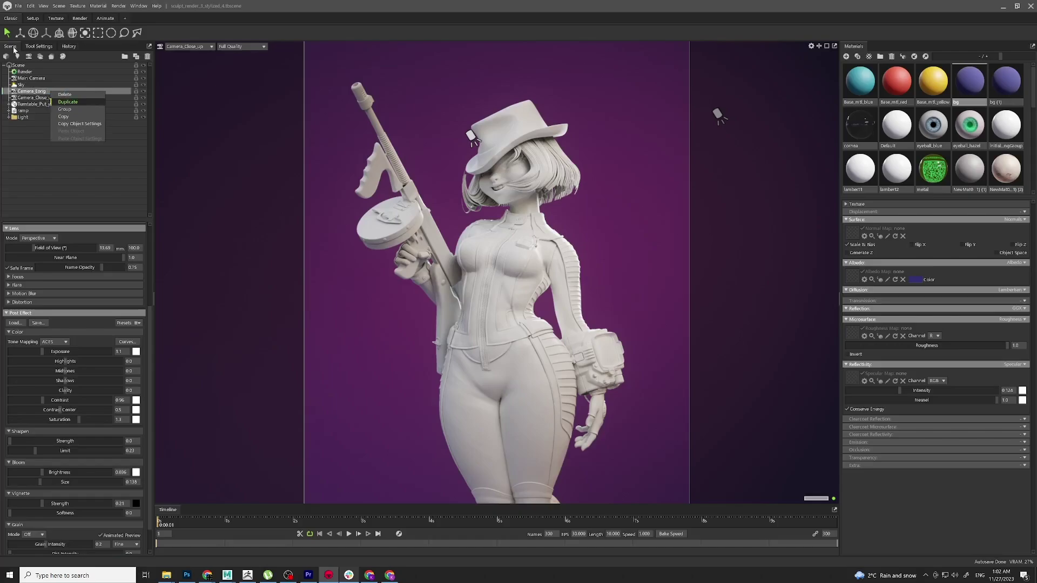
pyautogui.click(68, 102)
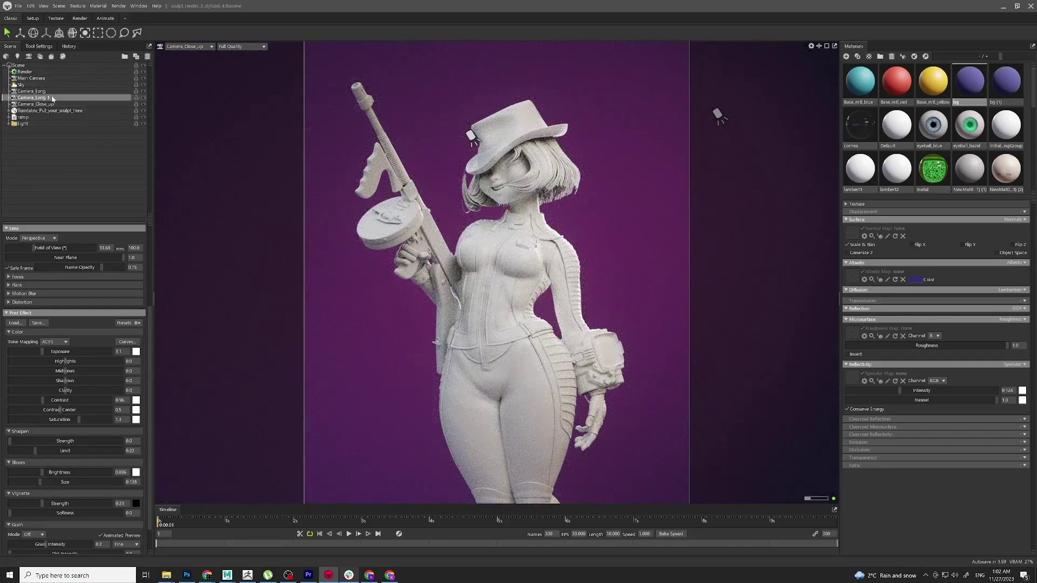
pyautogui.click(169, 46)
pyautogui.moveTo(201, 55)
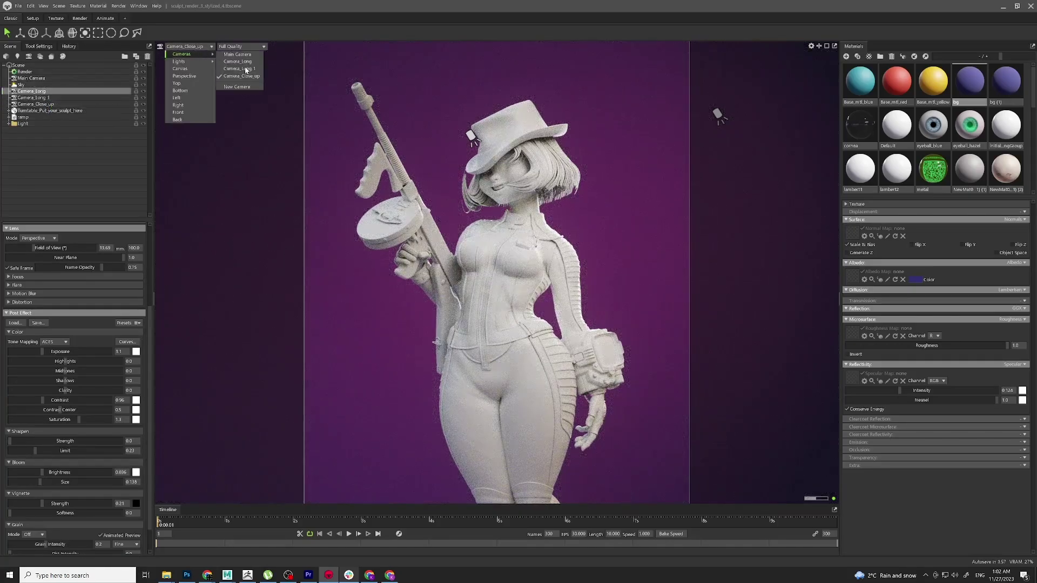
pyautogui.press('Return')
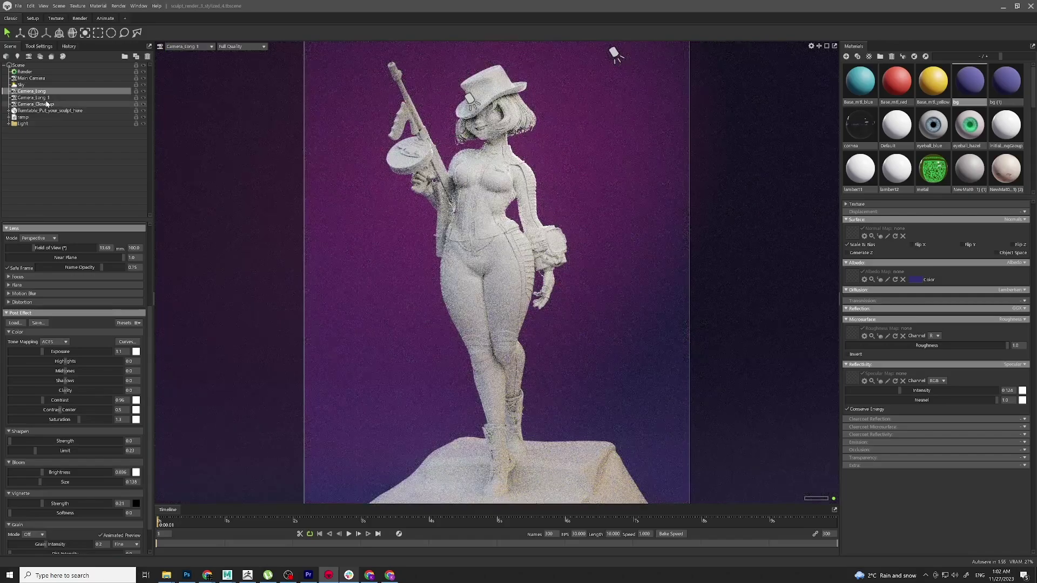
# Step: Set the duplicate camera's exposure to 1.0 and try out different contrast, saturation, clarity and shadows values
pyautogui.click(46, 98)
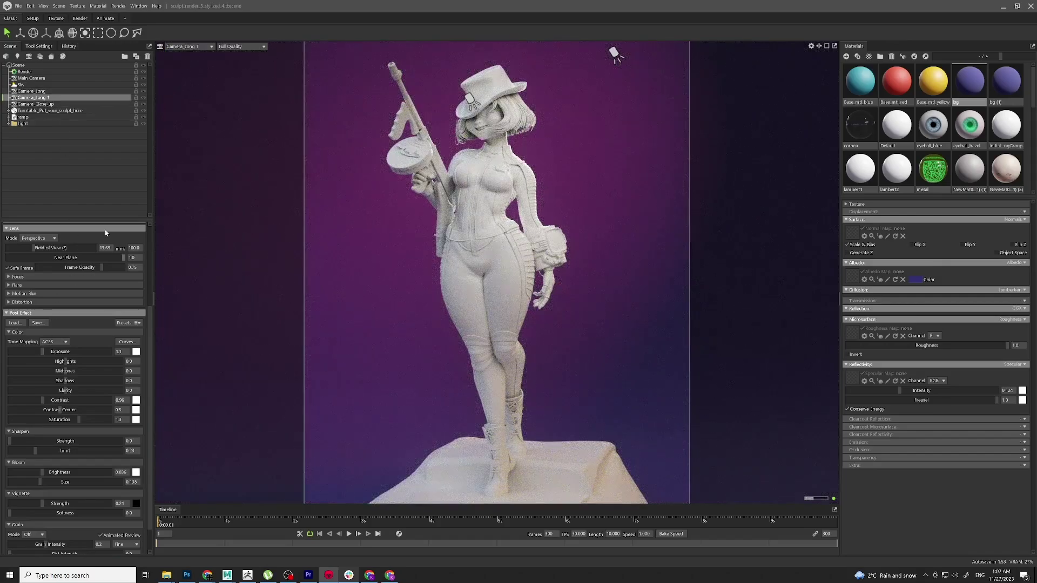
pyautogui.moveTo(68, 354); pyautogui.dragTo(38, 352)
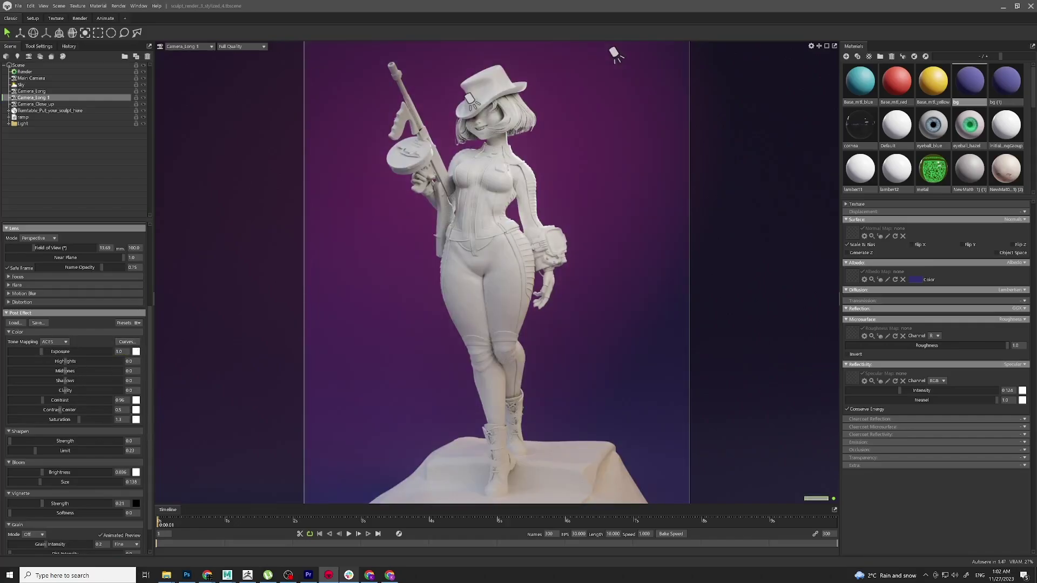
pyautogui.moveTo(56, 404); pyautogui.dragTo(78, 400)
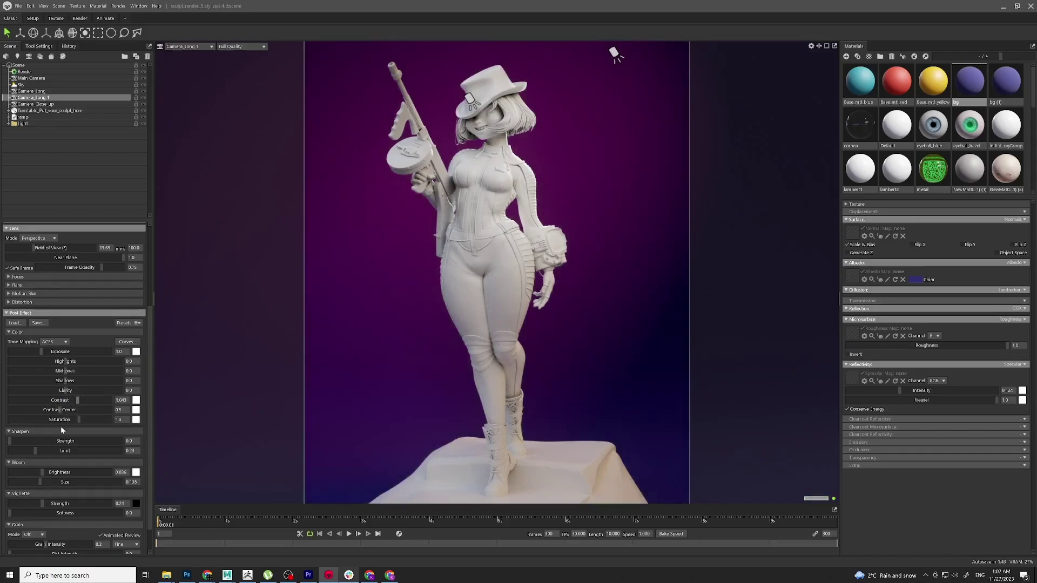
pyautogui.moveTo(75, 418); pyautogui.dragTo(98, 390)
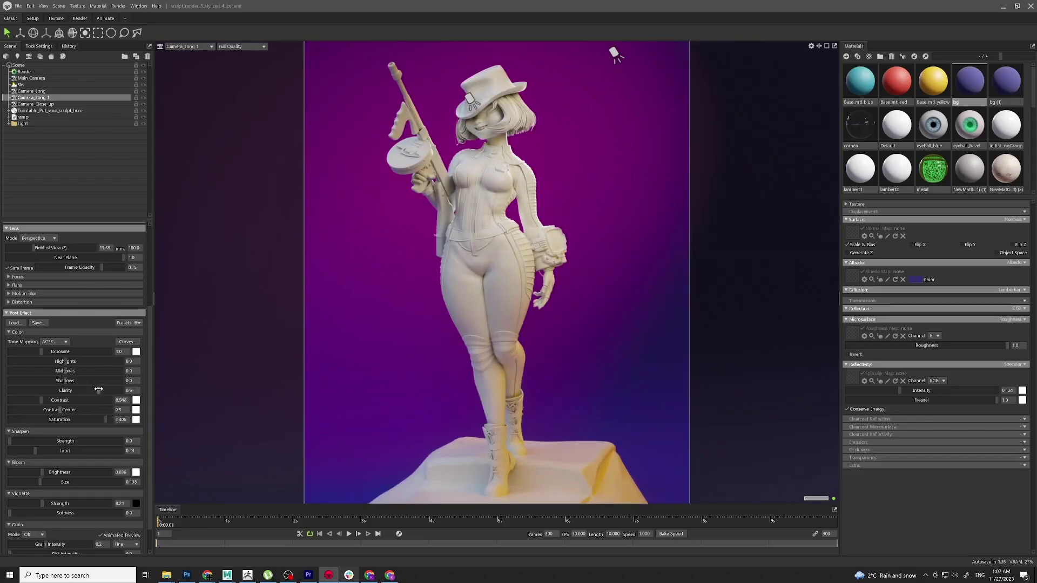
# Step: Delete the duplicated Camera_Long camera from the scene
pyautogui.click(54, 103)
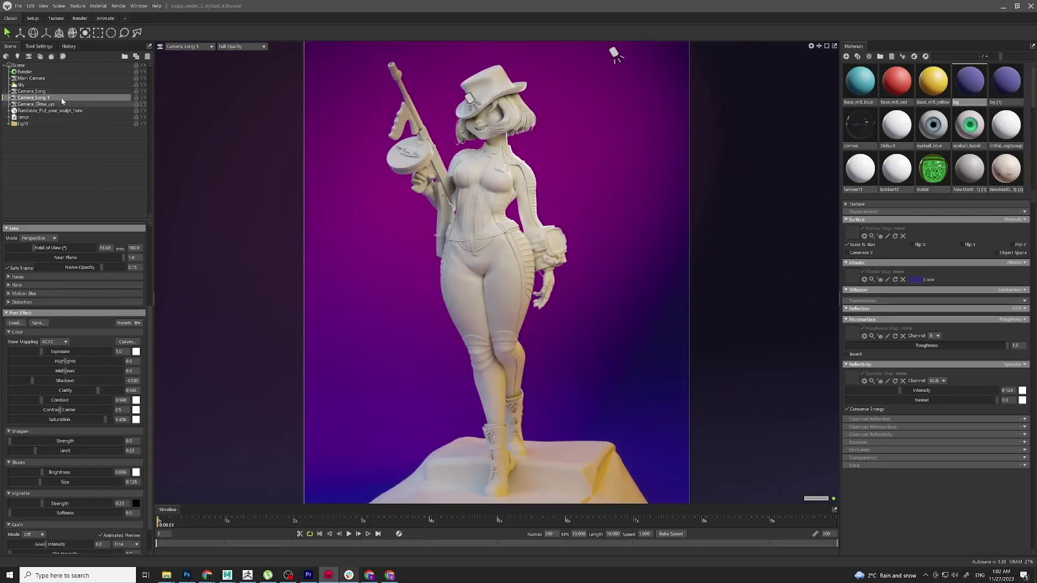
pyautogui.click(57, 98)
pyautogui.press('Delete')
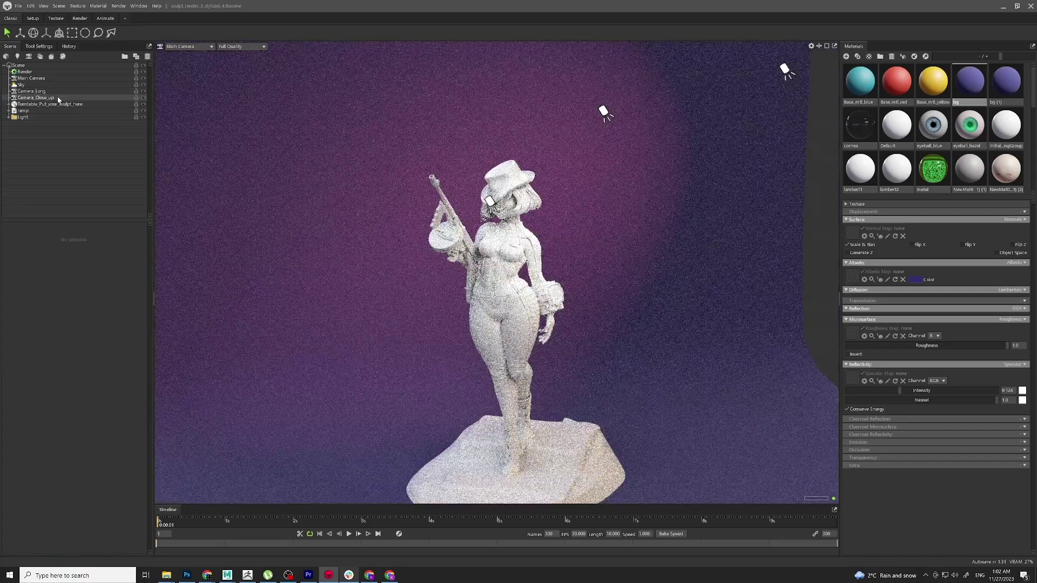
# Step: Switch the viewport from the main camera to Camera_Long
pyautogui.click(203, 48)
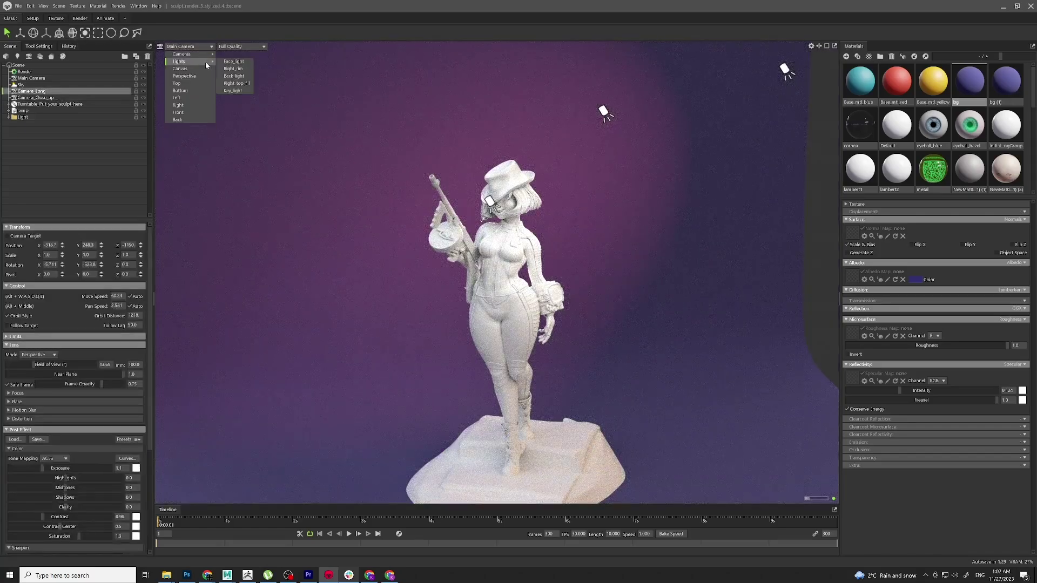
pyautogui.moveTo(194, 54)
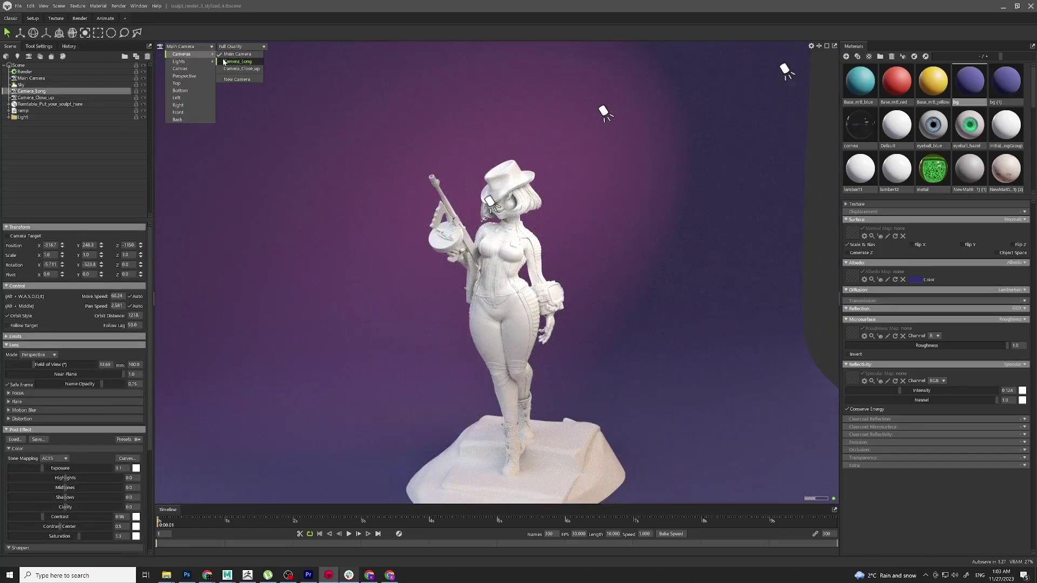
pyautogui.click(239, 61)
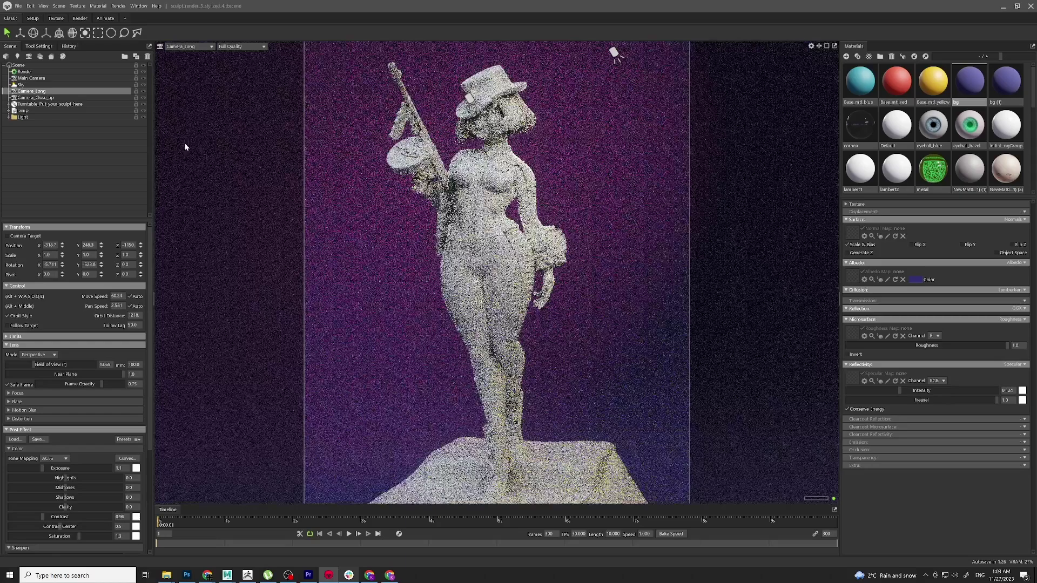
# Step: Review the turntable object and its contents, preview the sculpt's rotation along the timeline, and return to the first frame
pyautogui.click(27, 104)
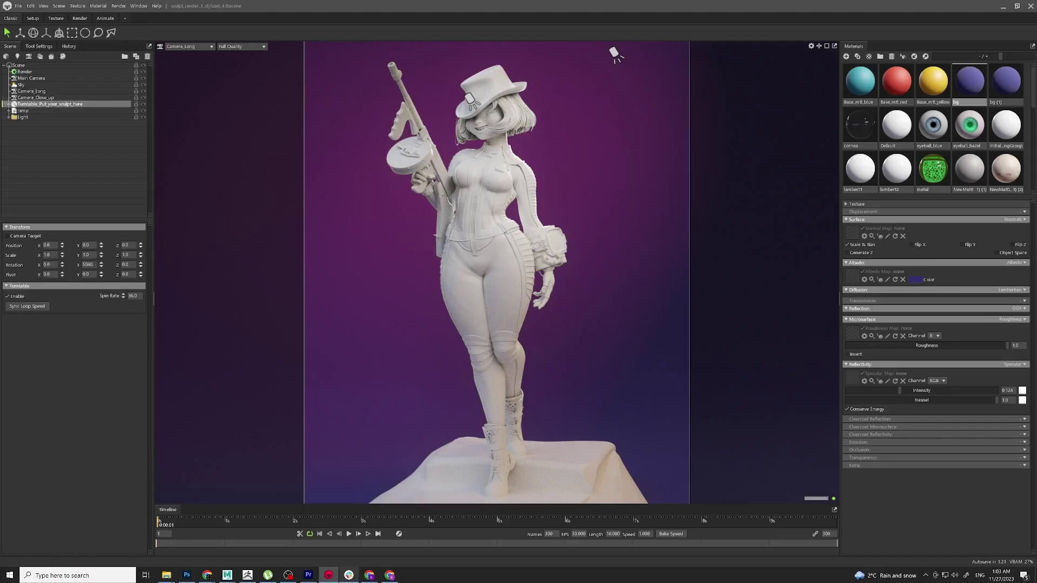
pyautogui.click(9, 104)
pyautogui.click(231, 524)
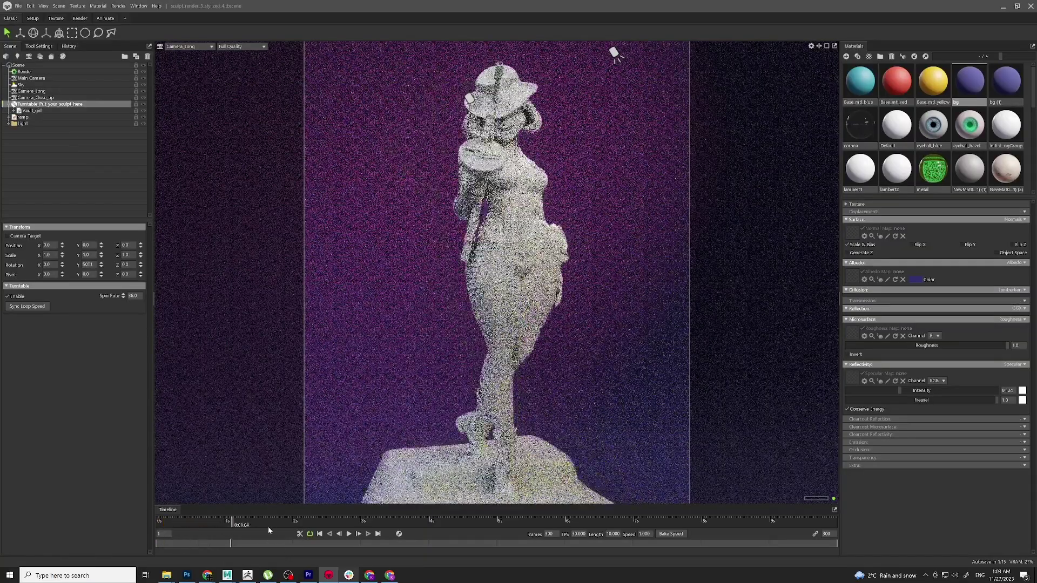
pyautogui.click(348, 534)
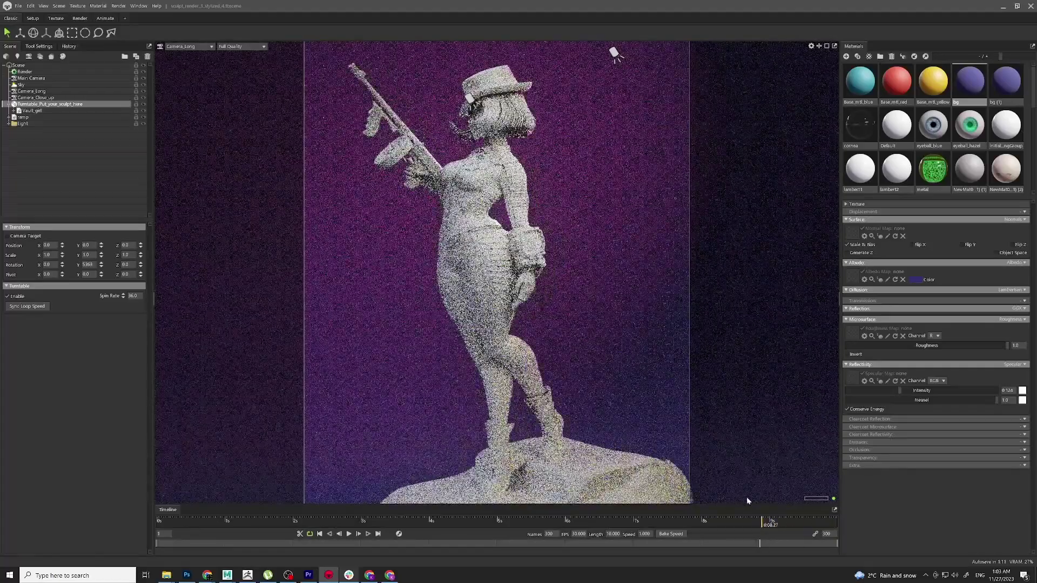
pyautogui.click(609, 522)
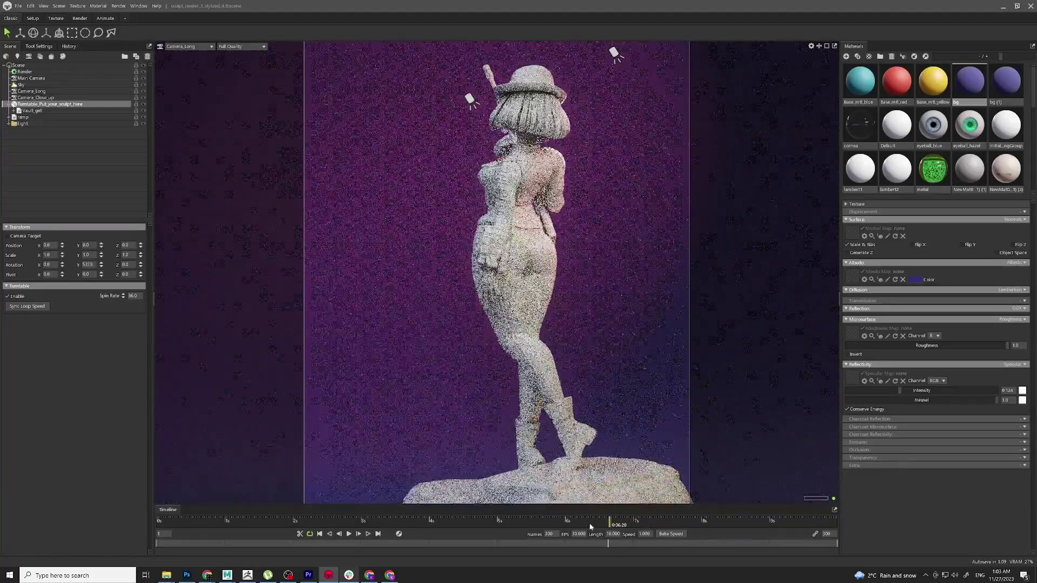
pyautogui.moveTo(590, 525); pyautogui.dragTo(158, 523)
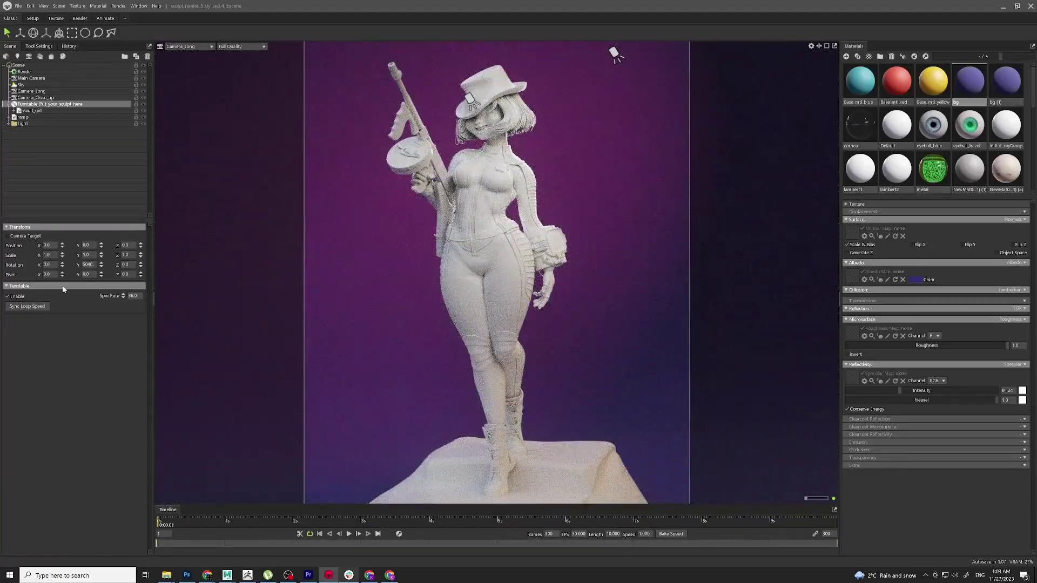
pyautogui.click(8, 104)
# Step: Select the ramp backdrop and examine it from the side through the main camera
pyautogui.click(22, 111)
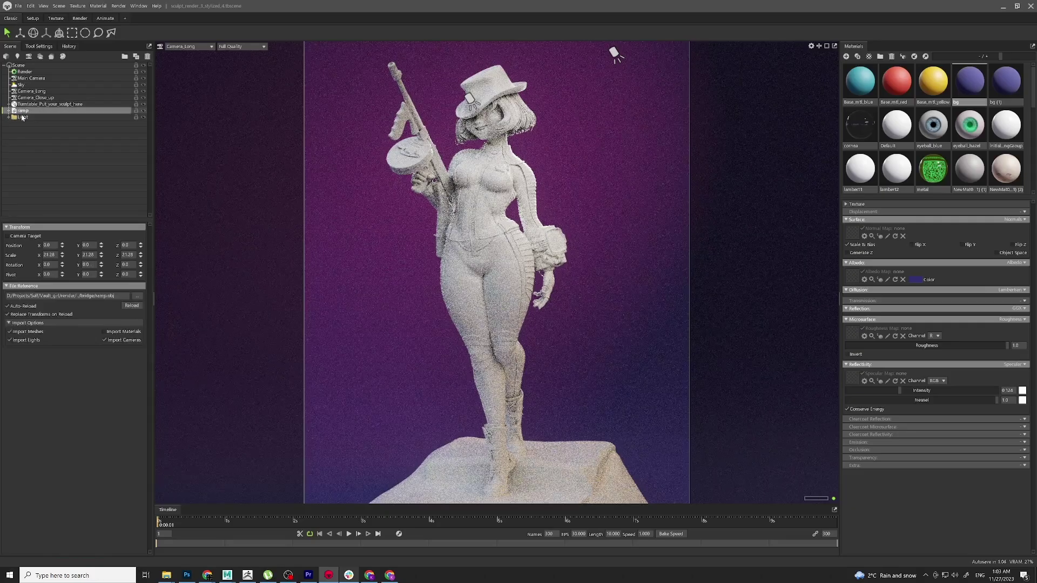
pyautogui.click(195, 47)
pyautogui.moveTo(194, 54)
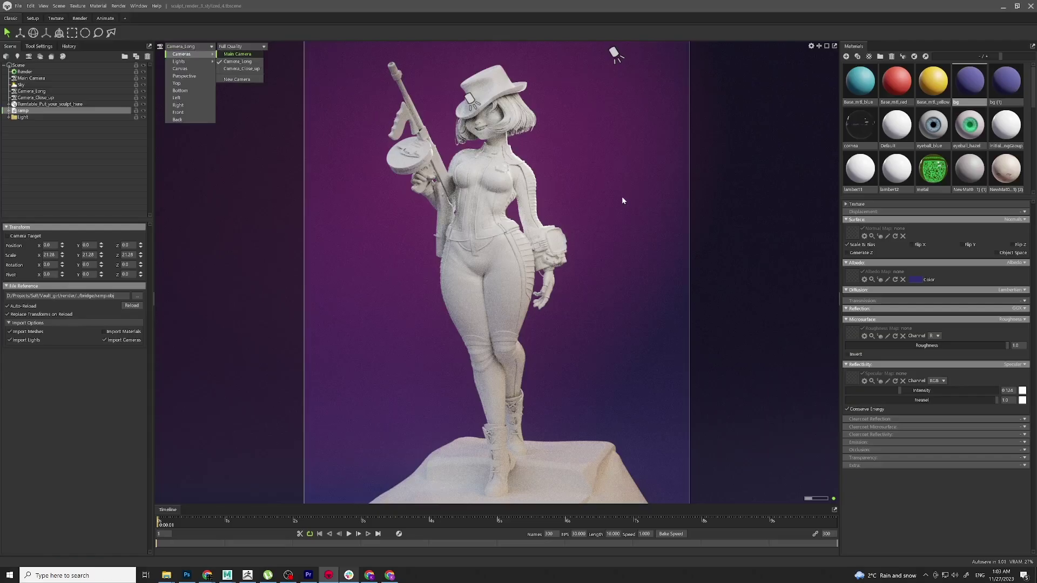
pyautogui.click(238, 54)
pyautogui.moveTo(602, 243); pyautogui.dragTo(565, 263)
pyautogui.scroll(5, 565, 263)
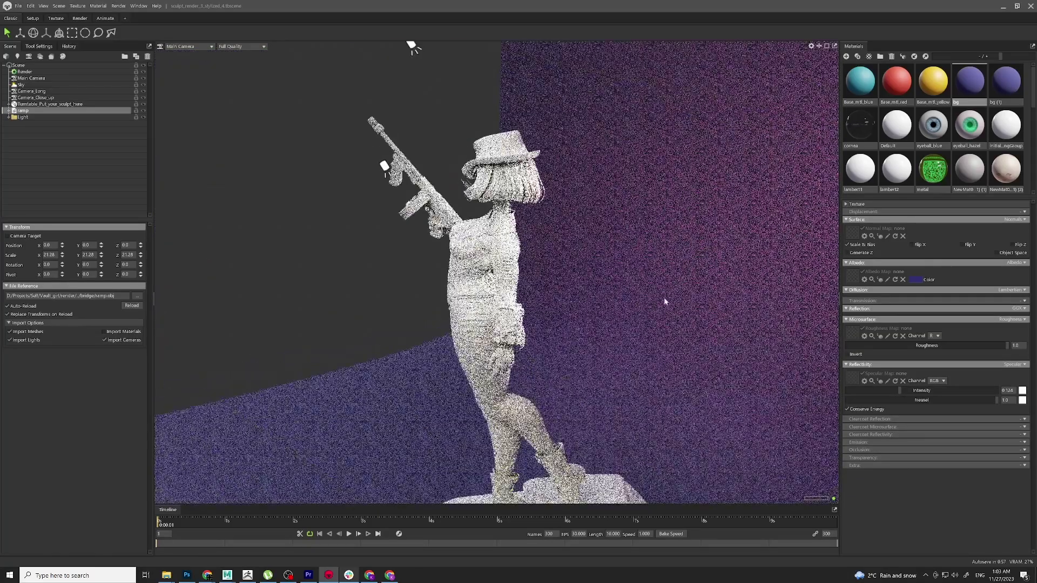
# Step: Rename the Light folder as Lights and expand it to list its lights
pyautogui.click(21, 118)
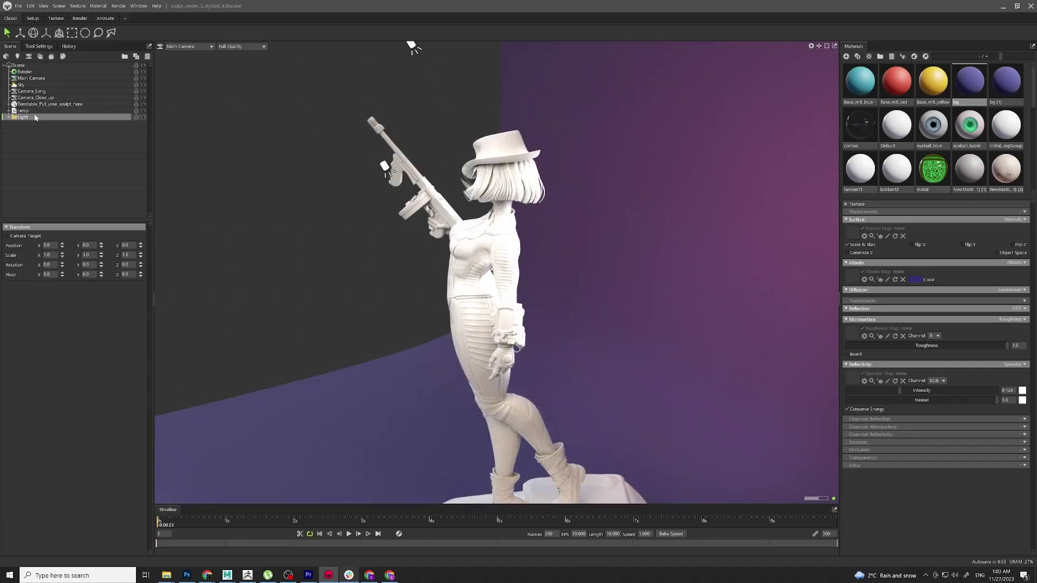
pyautogui.doubleClick(33, 117)
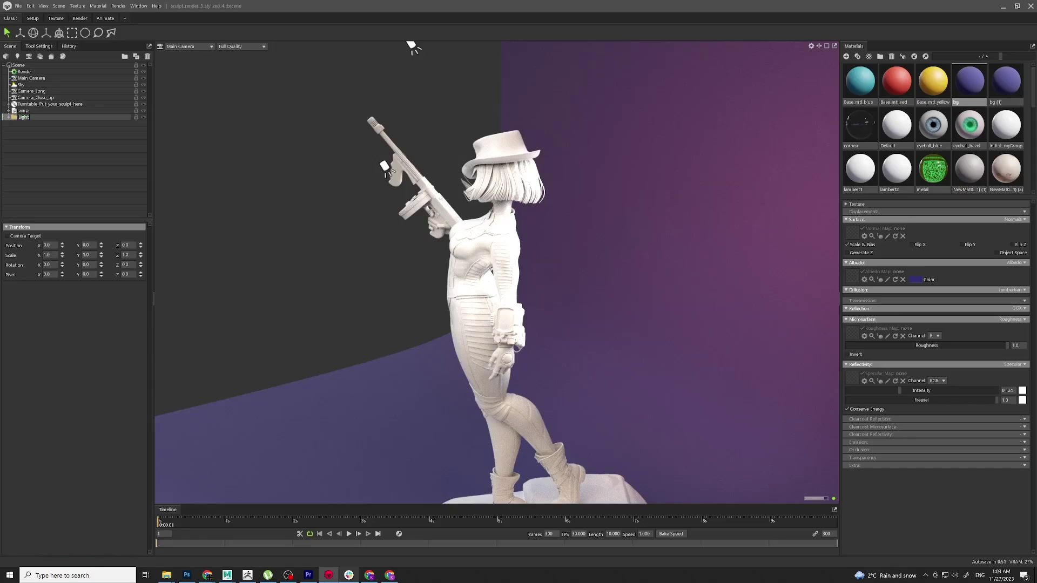
pyautogui.press('Return')
pyautogui.click(8, 118)
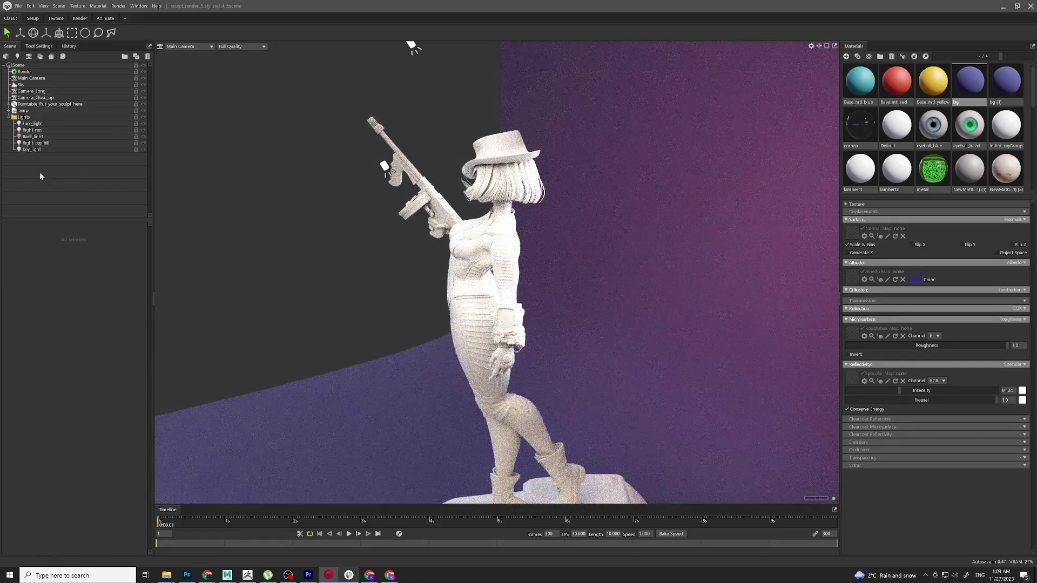
# Step: Hide the Sky and every light in the Lights folder, and switch the viewport to Camera_Long
pyautogui.moveTo(179, 195); pyautogui.dragTo(428, 218)
pyautogui.scroll(-5, 429, 219)
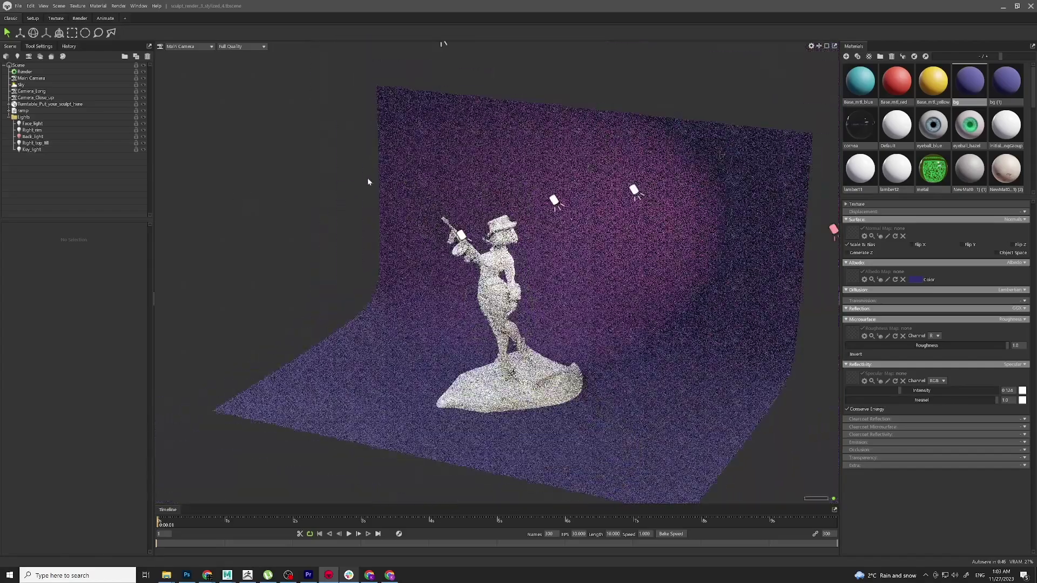
pyautogui.moveTo(369, 179); pyautogui.dragTo(448, 176)
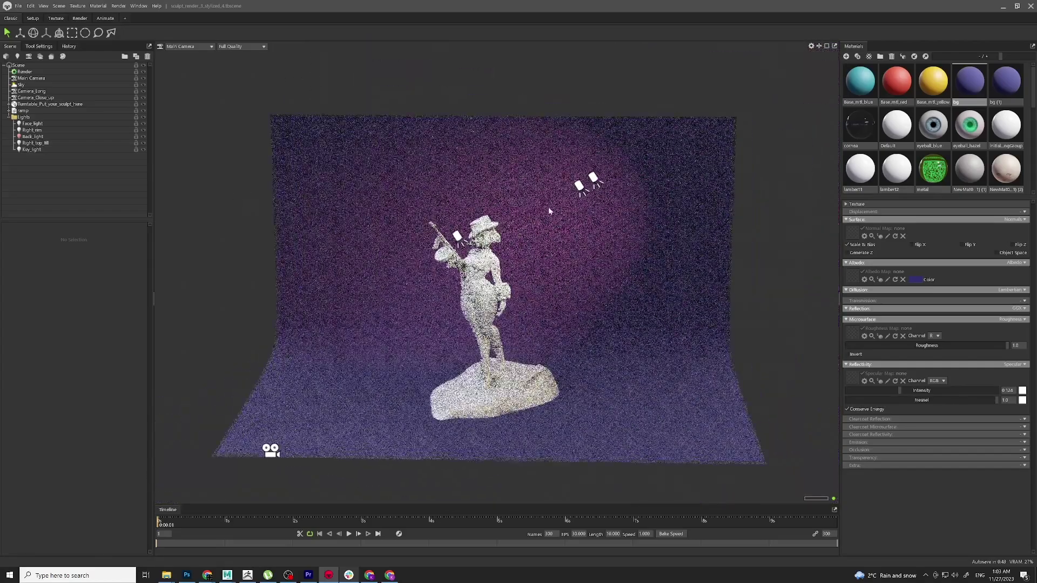
pyautogui.moveTo(549, 207); pyautogui.dragTo(558, 211)
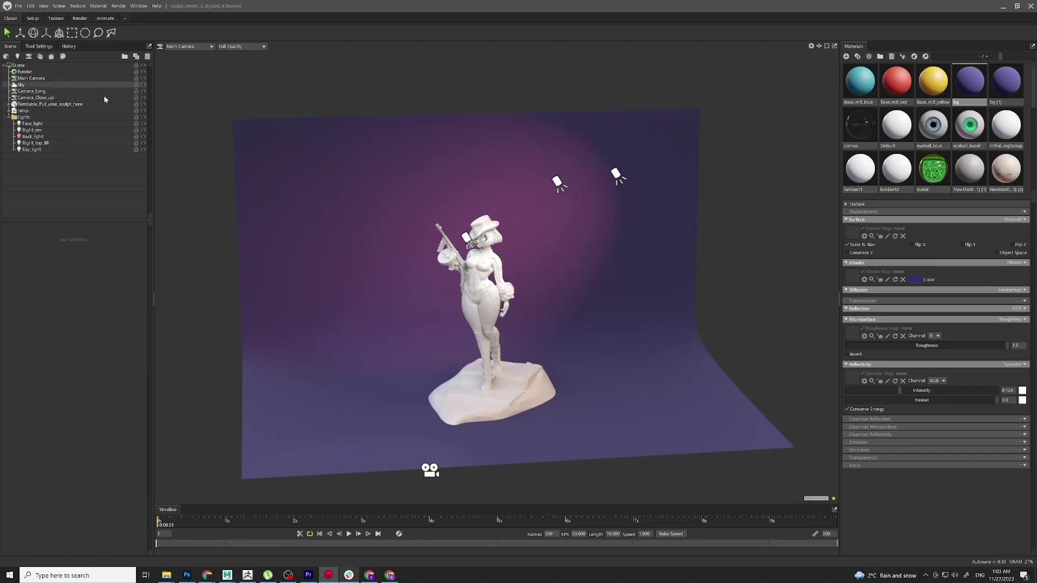
pyautogui.click(143, 85)
pyautogui.moveTo(143, 123); pyautogui.dragTo(142, 150)
pyautogui.click(190, 47)
pyautogui.moveTo(193, 53)
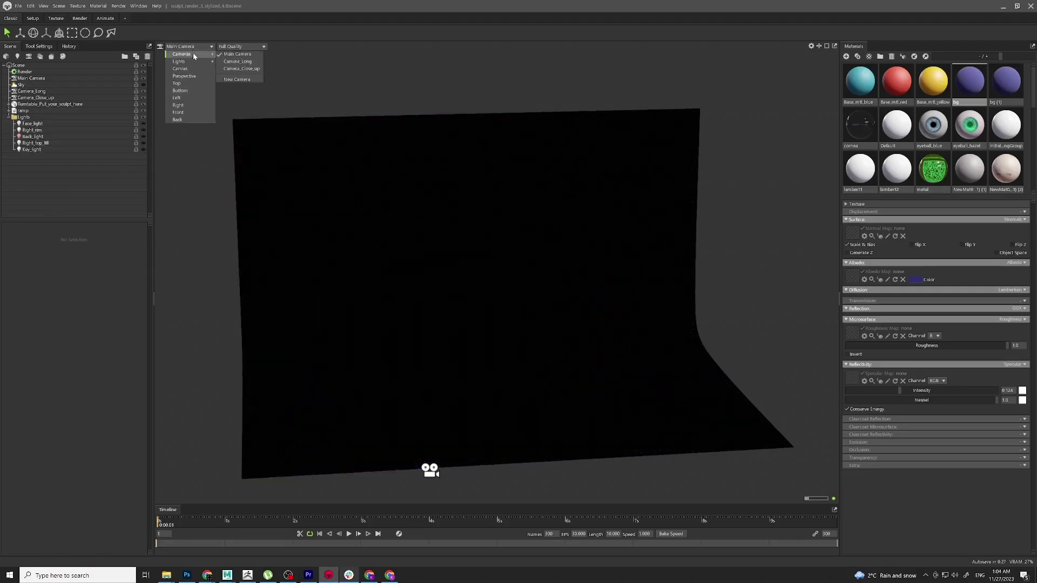
pyautogui.click(244, 63)
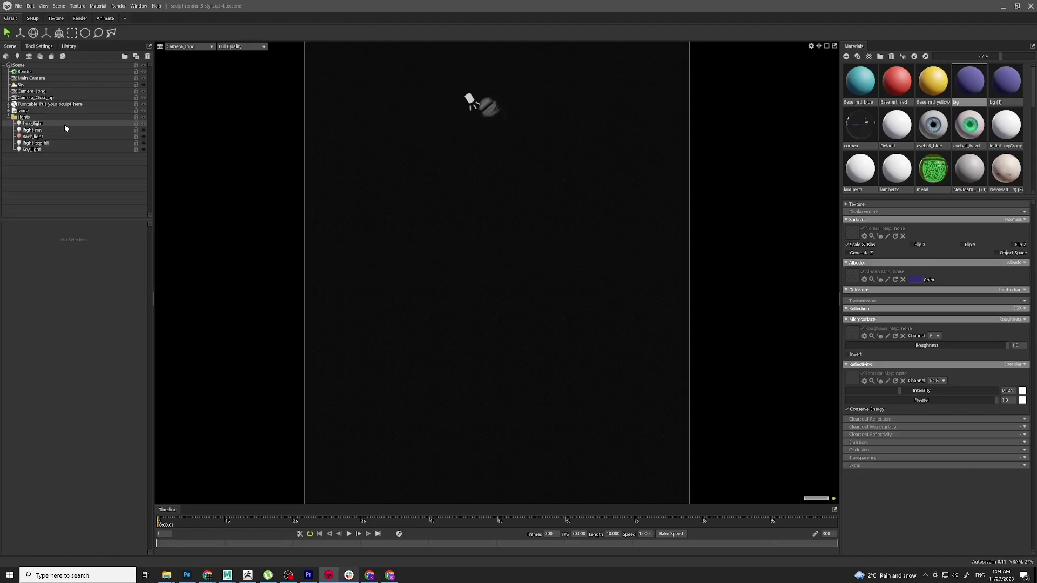
# Step: Toggle Face_light and Key_light to compare their effect, review Face_light's spot settings, and hide Face_light again
pyautogui.click(142, 123)
pyautogui.click(144, 149)
pyautogui.click(144, 149)
pyautogui.click(144, 123)
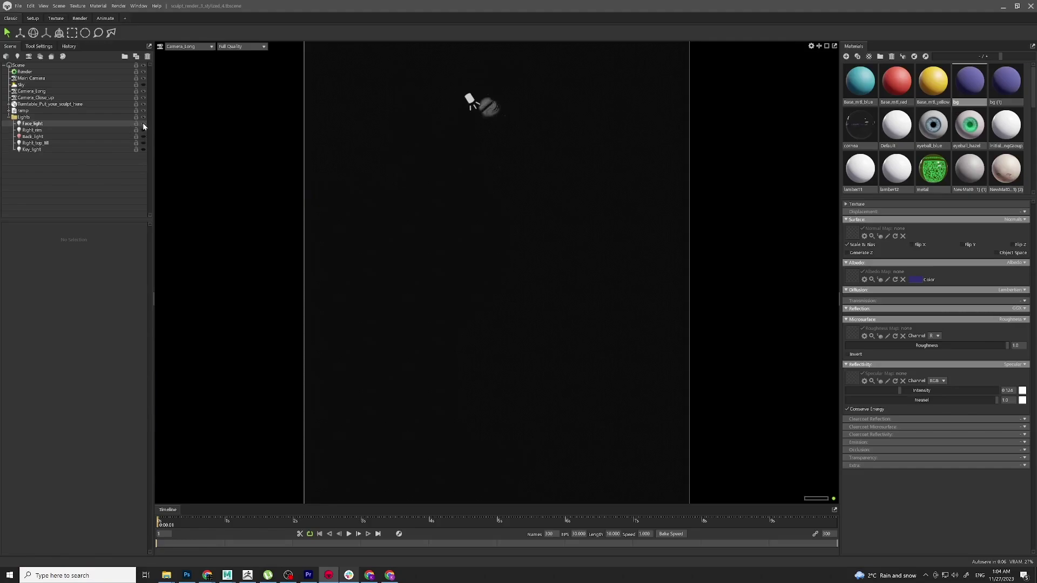
pyautogui.click(48, 124)
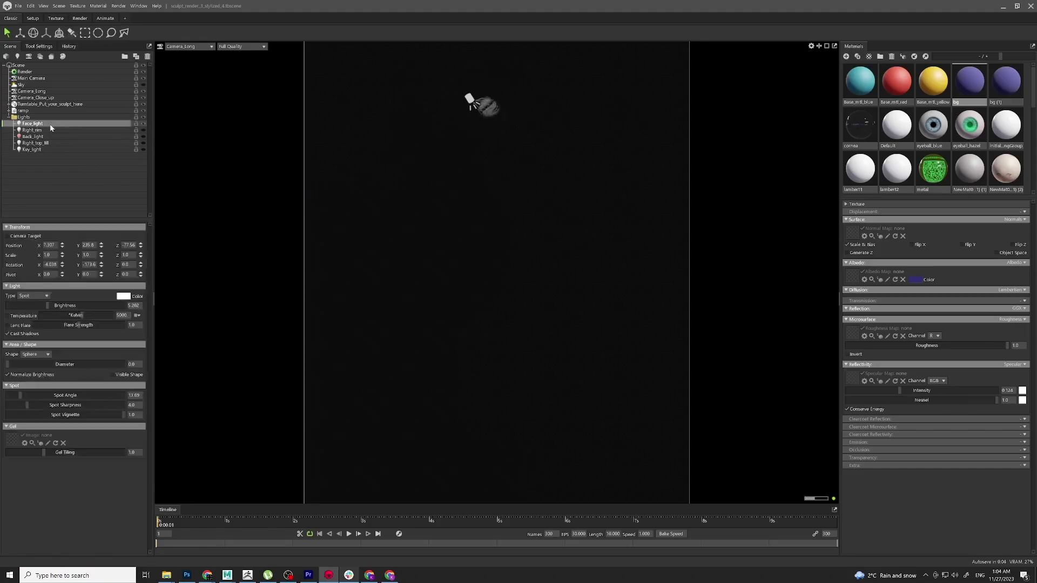
pyautogui.click(143, 124)
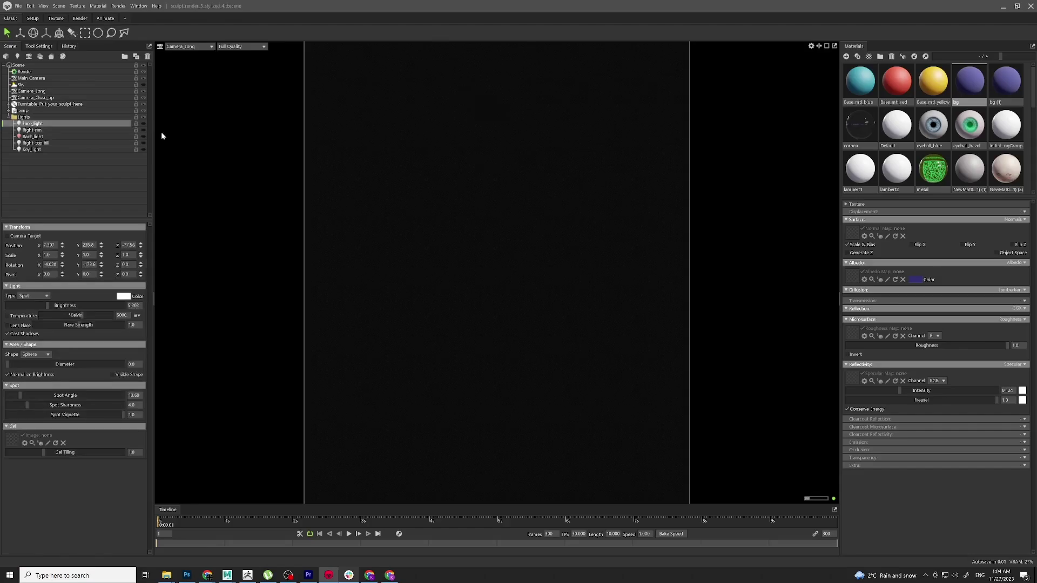
# Step: Select Key_light and make it visible as the only active light on the sculpt
pyautogui.click(49, 150)
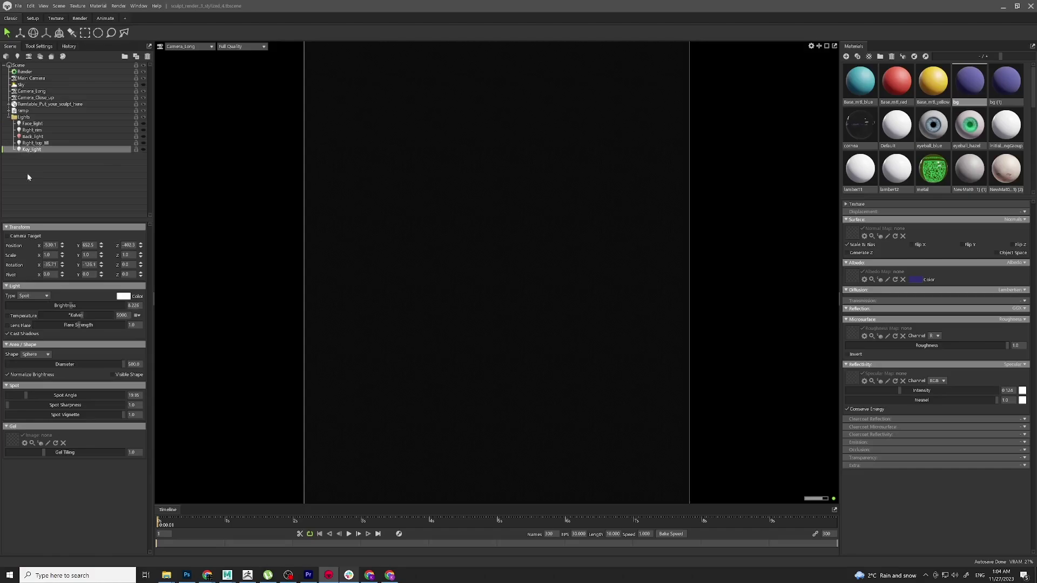
pyautogui.click(144, 150)
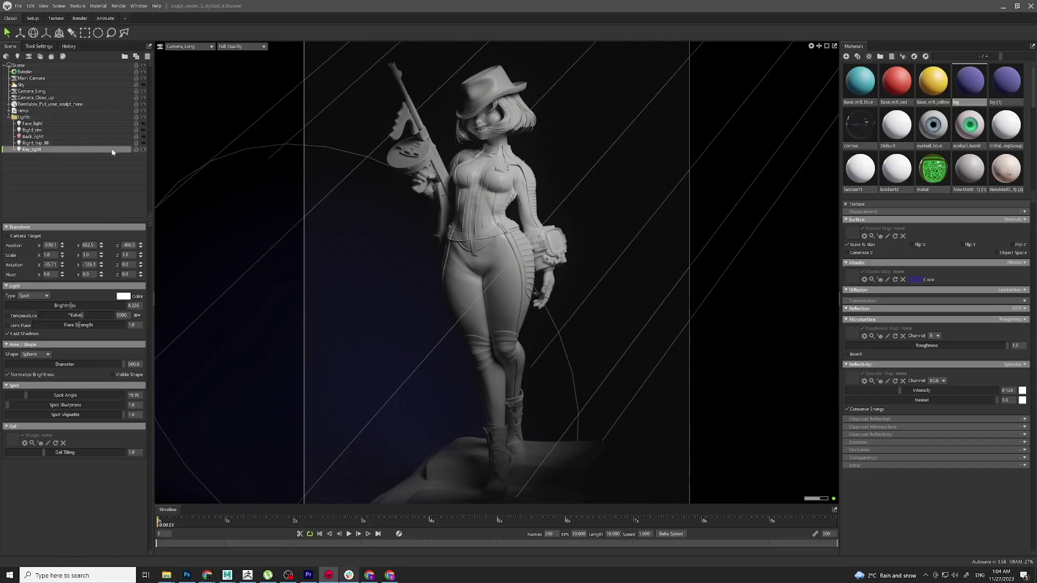
# Step: Check Key_light's light color and leave it as it is
pyautogui.click(123, 296)
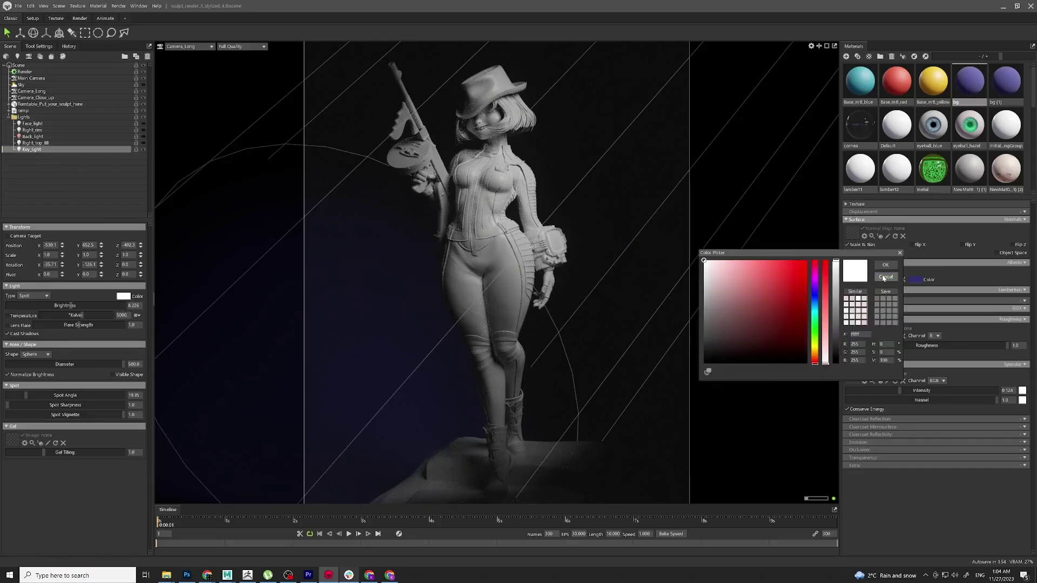
pyautogui.click(886, 278)
# Step: Collapse and duplicate the Lights folder, look at the lights inside the copy, and delete the duplicate folder
pyautogui.click(22, 117)
pyautogui.click(9, 117)
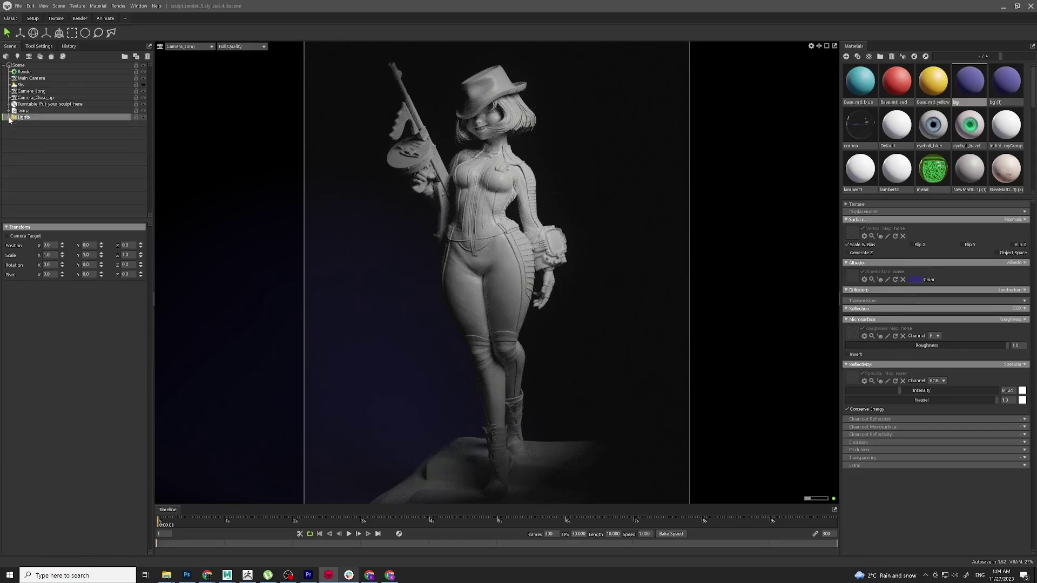
pyautogui.rightClick(21, 115)
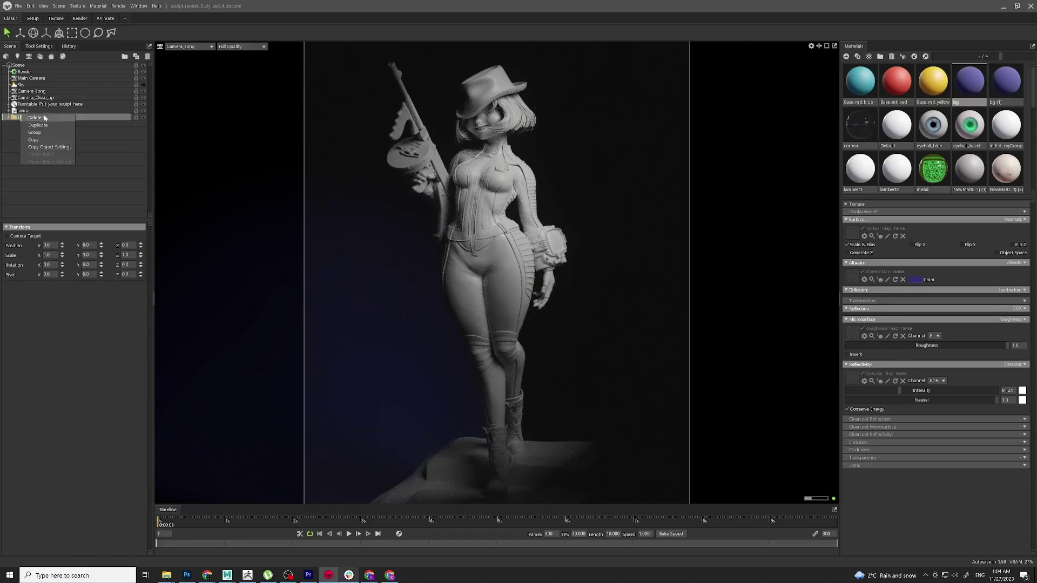
pyautogui.click(38, 125)
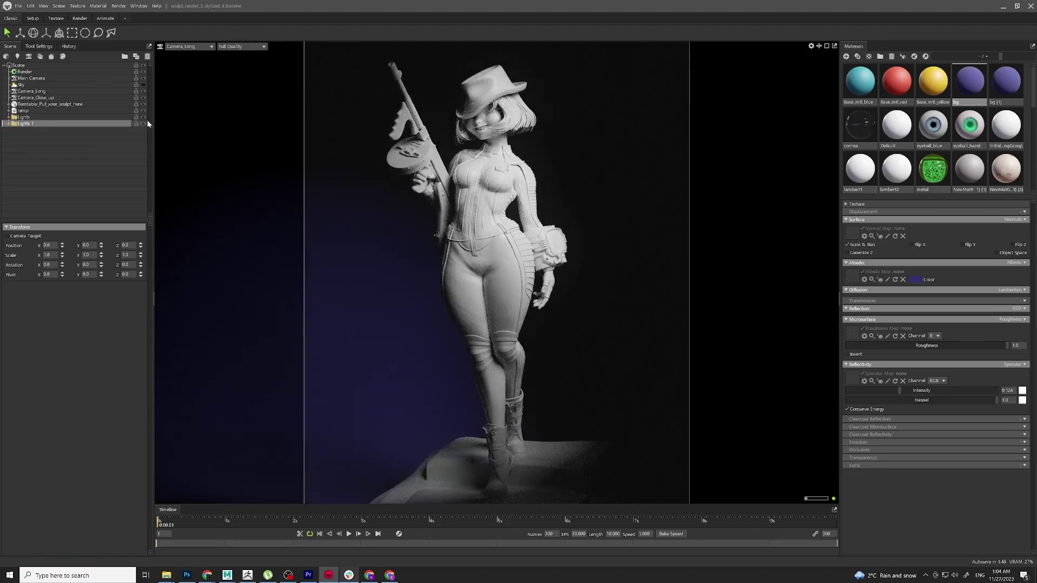
pyautogui.click(8, 124)
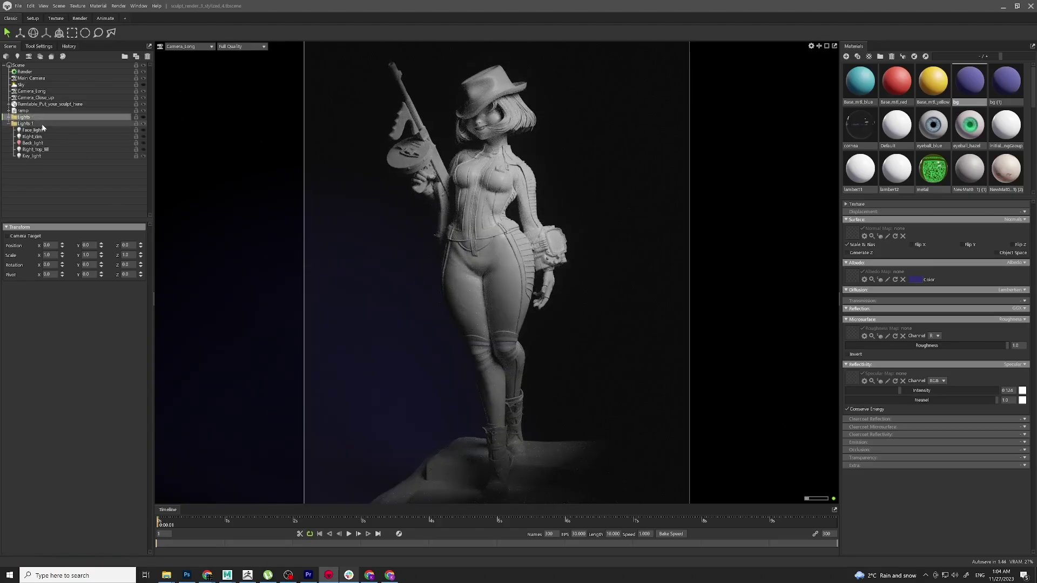
pyautogui.press('Delete')
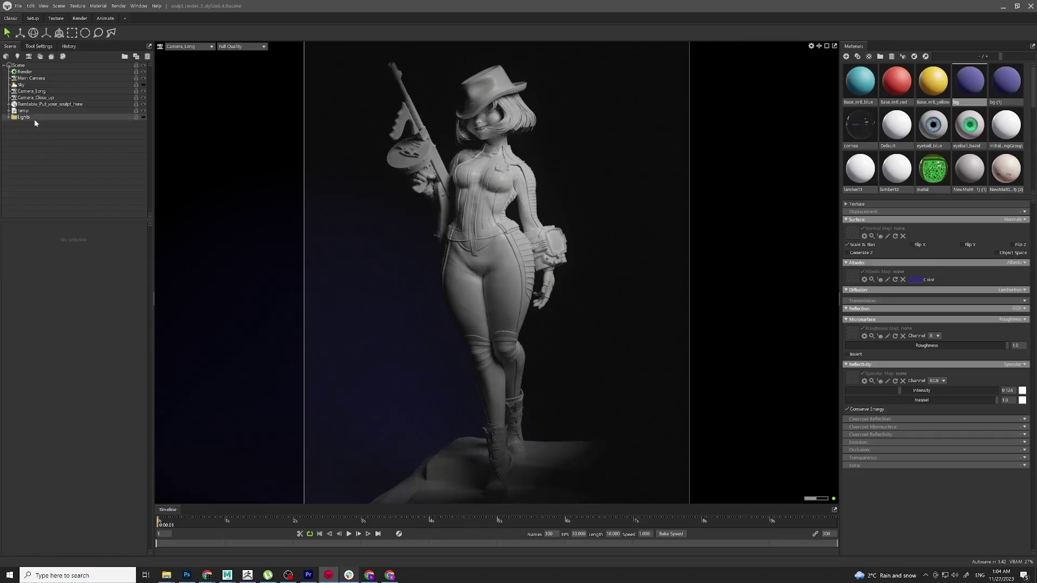
# Step: Expand the Lights folder, make Back_light visible alongside Key_light, and select Back_light to show its settings
pyautogui.click(34, 118)
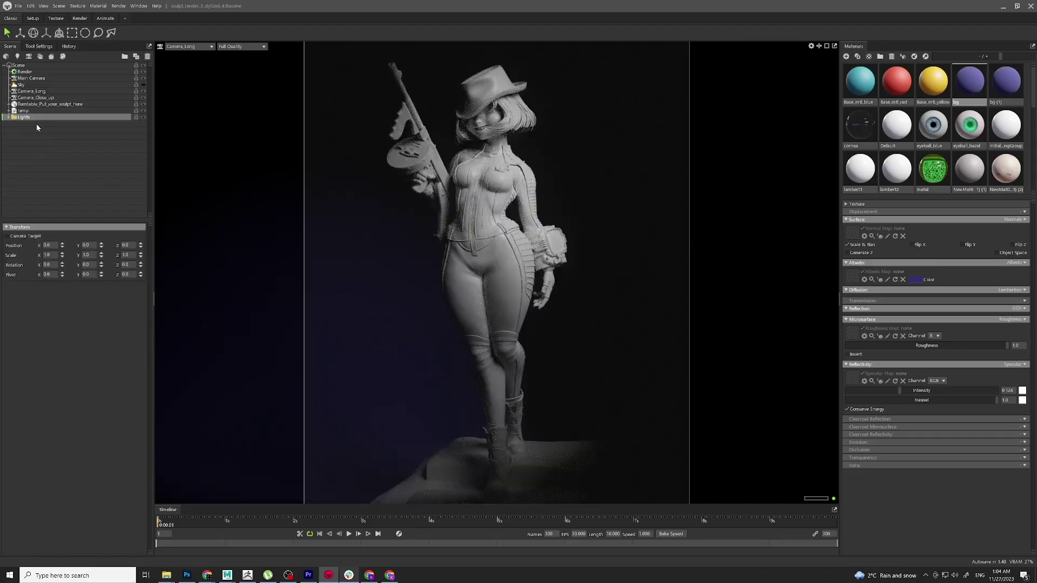
pyautogui.click(8, 117)
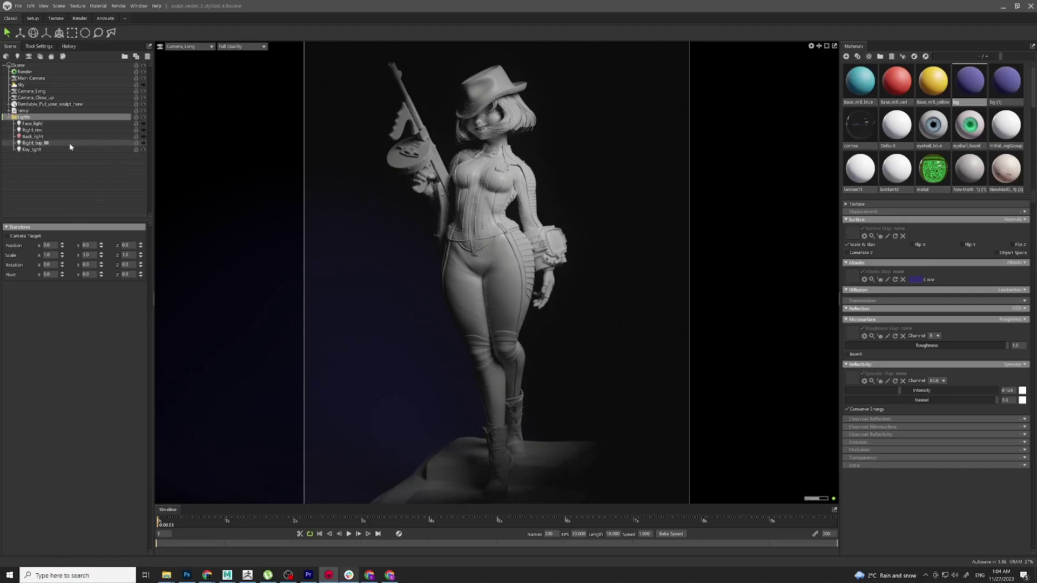
pyautogui.click(143, 137)
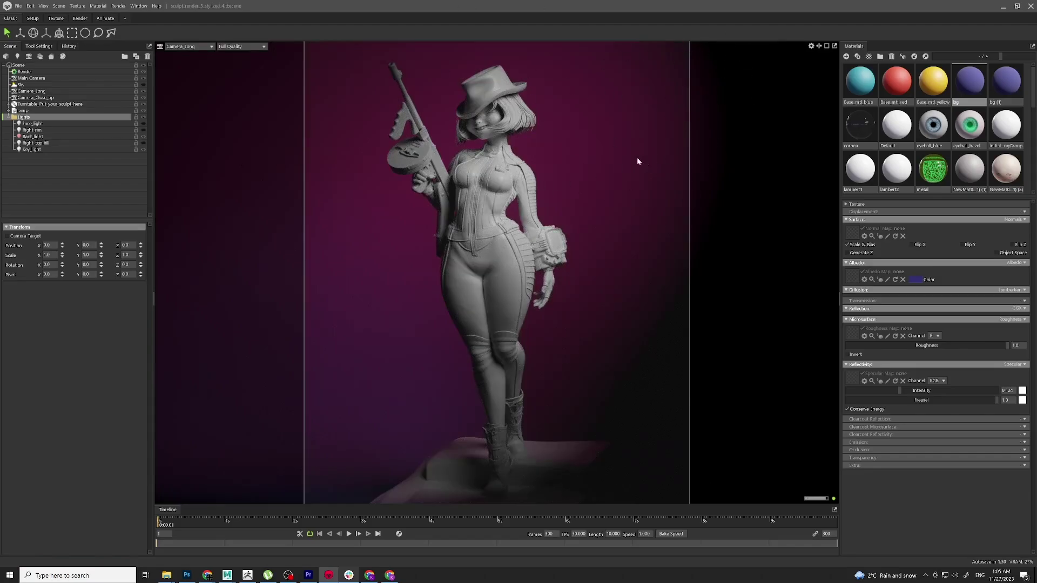
pyautogui.click(51, 137)
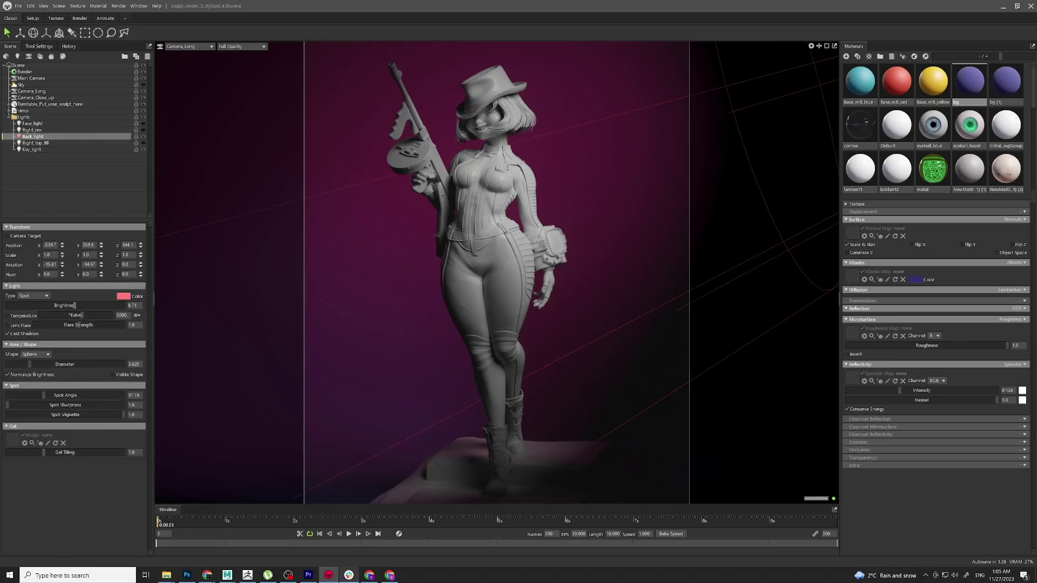
# Step: Try a stronger red and a blue as Back_light's color, and cancel the color change
pyautogui.click(123, 296)
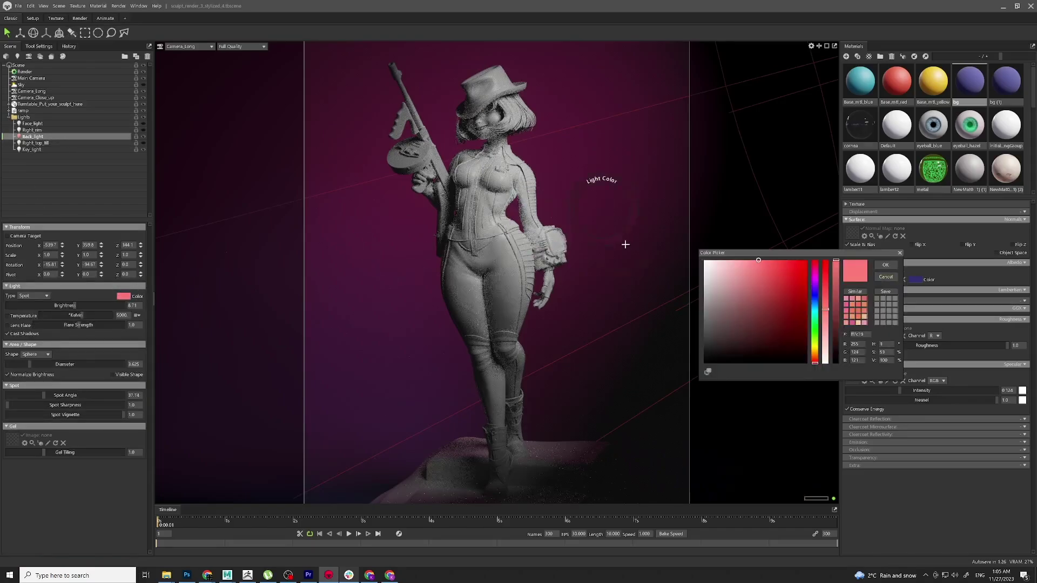
pyautogui.click(787, 274)
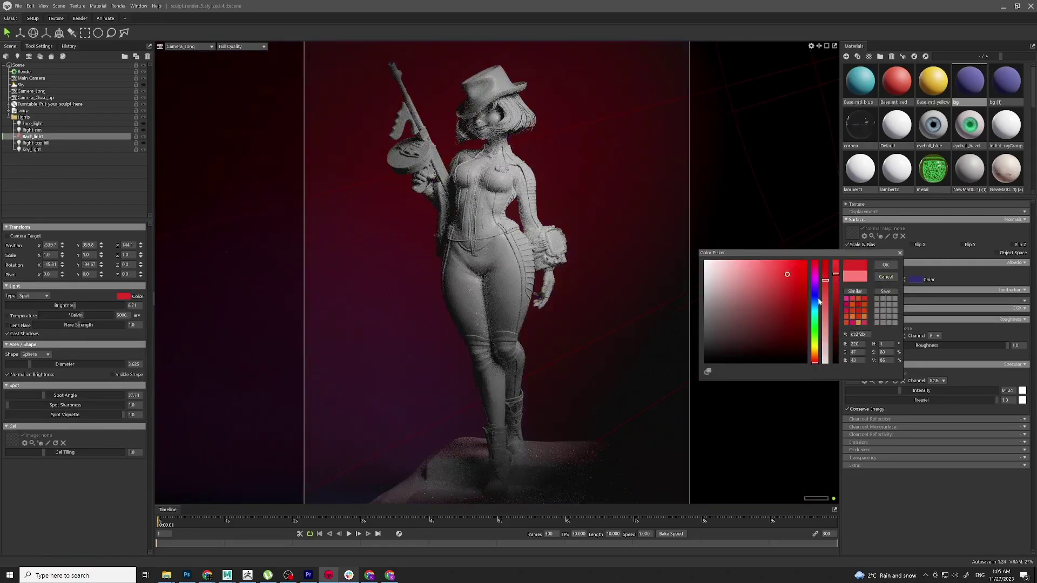
pyautogui.moveTo(819, 302)
pyautogui.mouseDown()
pyautogui.moveTo(819, 357)
pyautogui.moveTo(819, 293)
pyautogui.moveTo(817, 346)
pyautogui.moveTo(815, 304)
pyautogui.mouseUp()
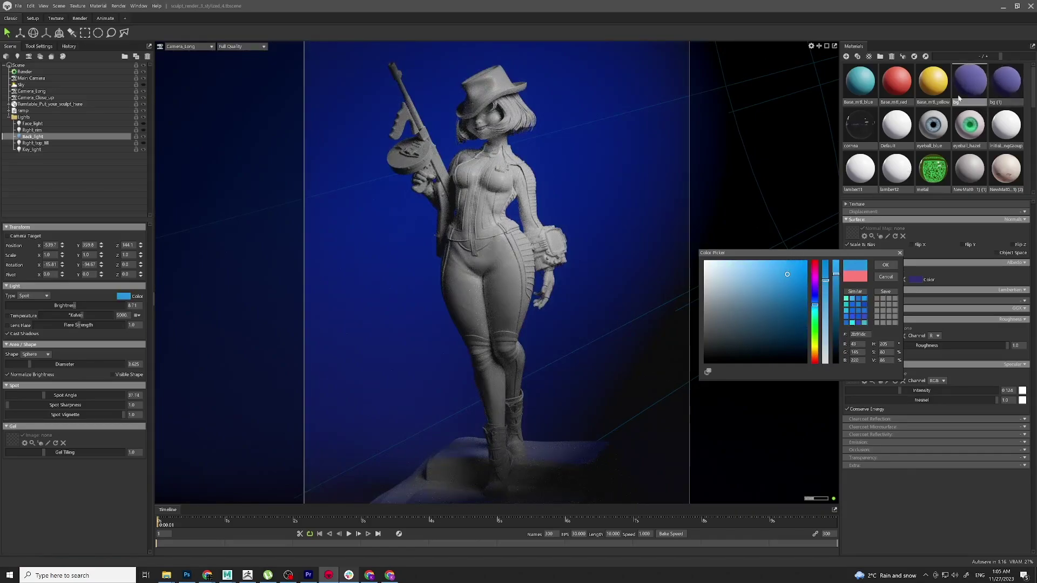
pyautogui.click(886, 277)
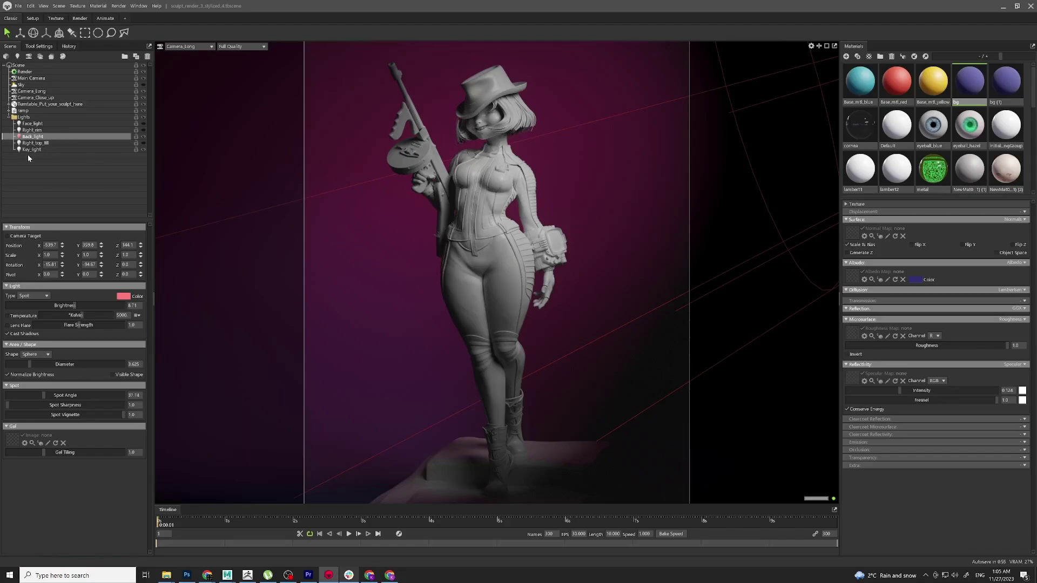
# Step: Hide Key_light and Back_light, and view Right_rim, Face_light and Right_top_fill one at a time on the sculpt
pyautogui.click(144, 149)
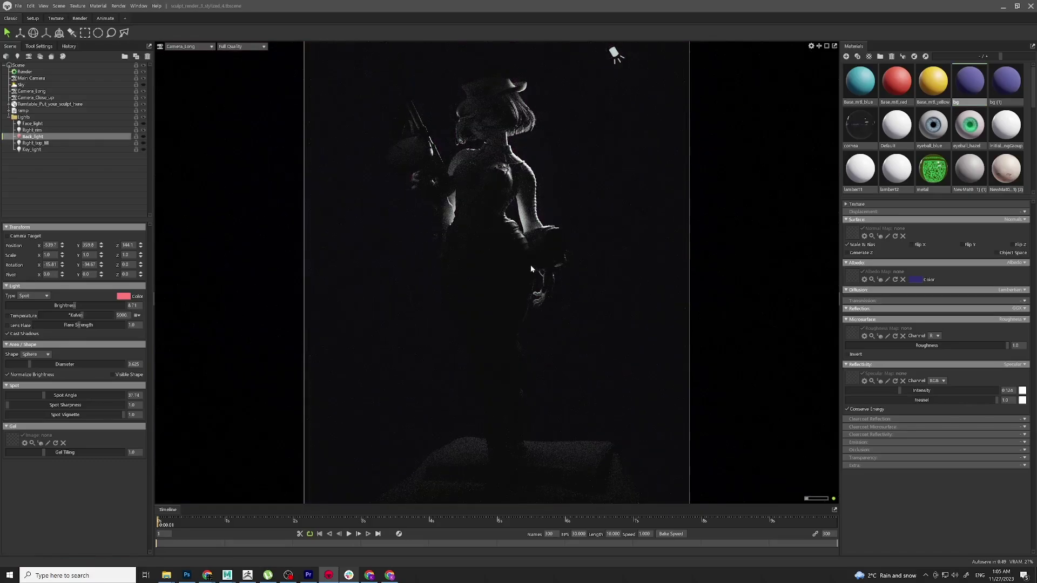
pyautogui.click(143, 129)
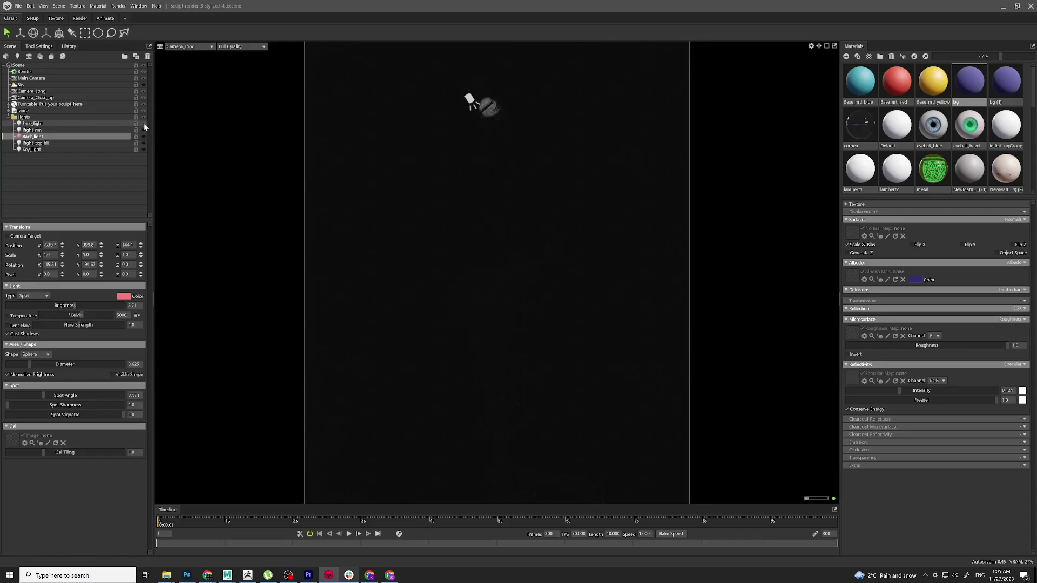
pyautogui.click(143, 123)
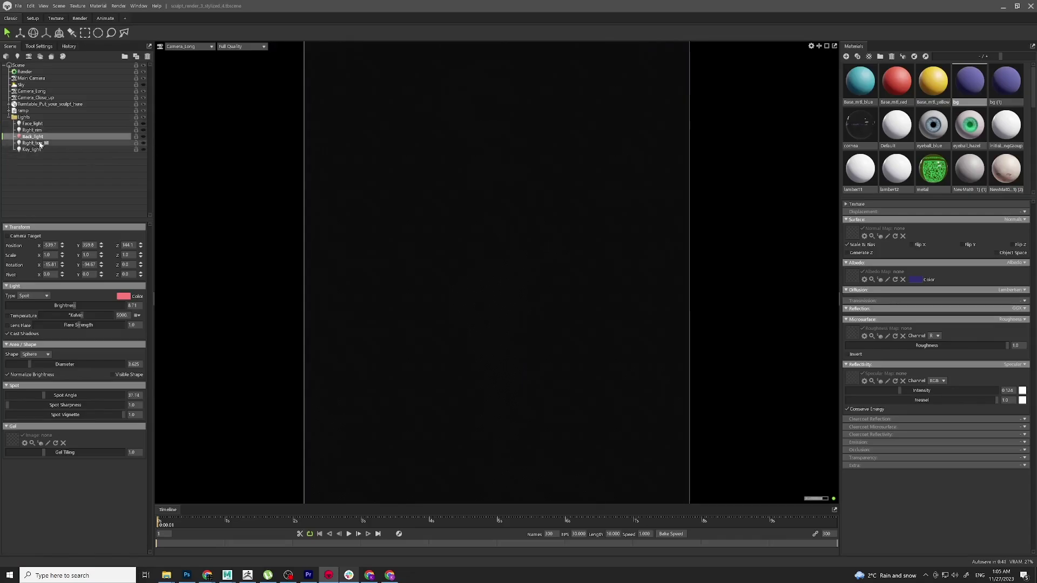
pyautogui.click(143, 143)
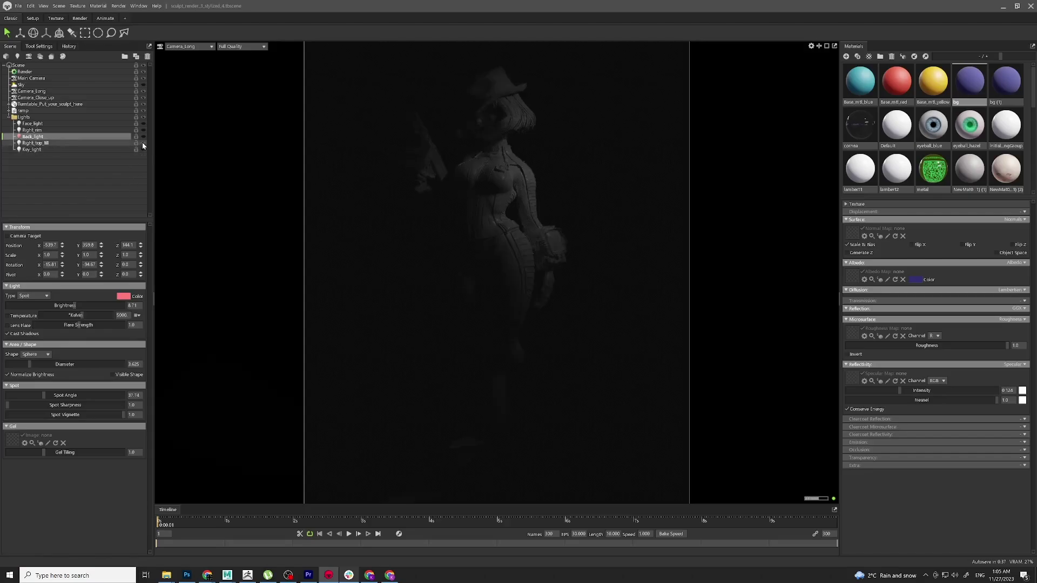
# Step: Turn Key_light and Back_light back on, toggling Right_top_fill and Back_light to compare their effect on the combined lighting
pyautogui.click(143, 149)
pyautogui.click(143, 137)
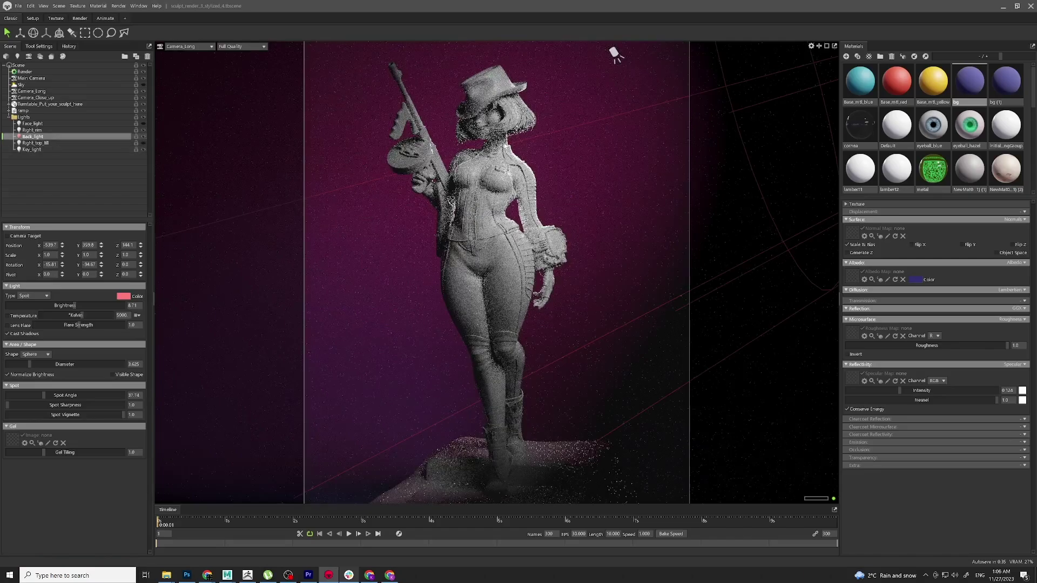
pyautogui.click(142, 142)
pyautogui.click(143, 143)
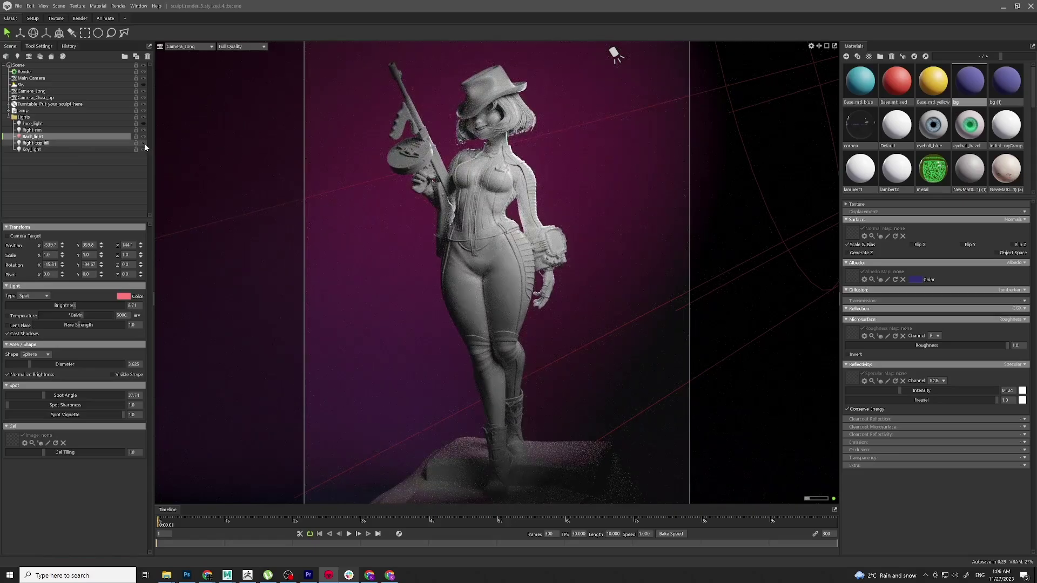
pyautogui.click(143, 136)
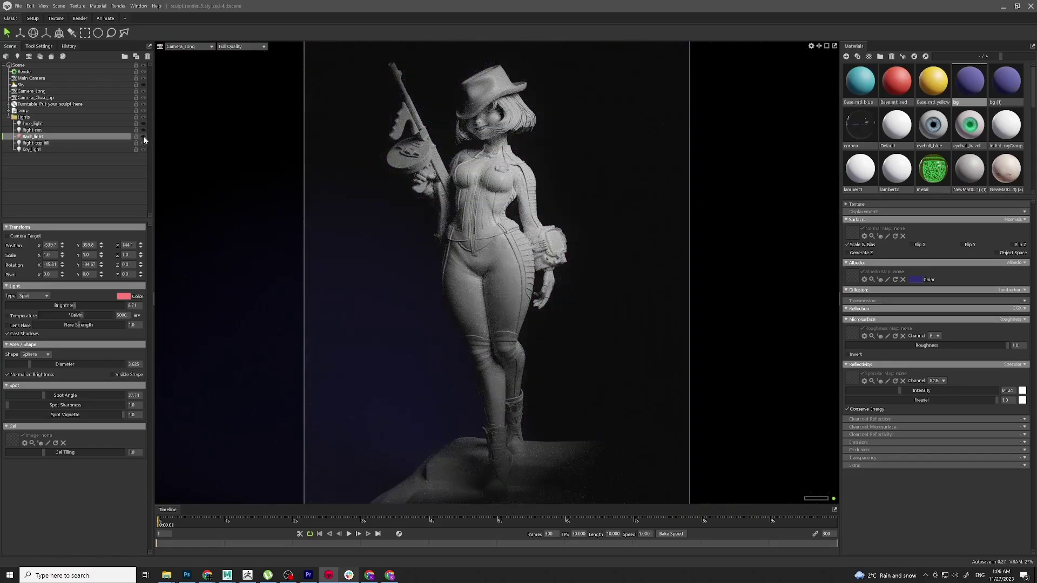
pyautogui.click(143, 137)
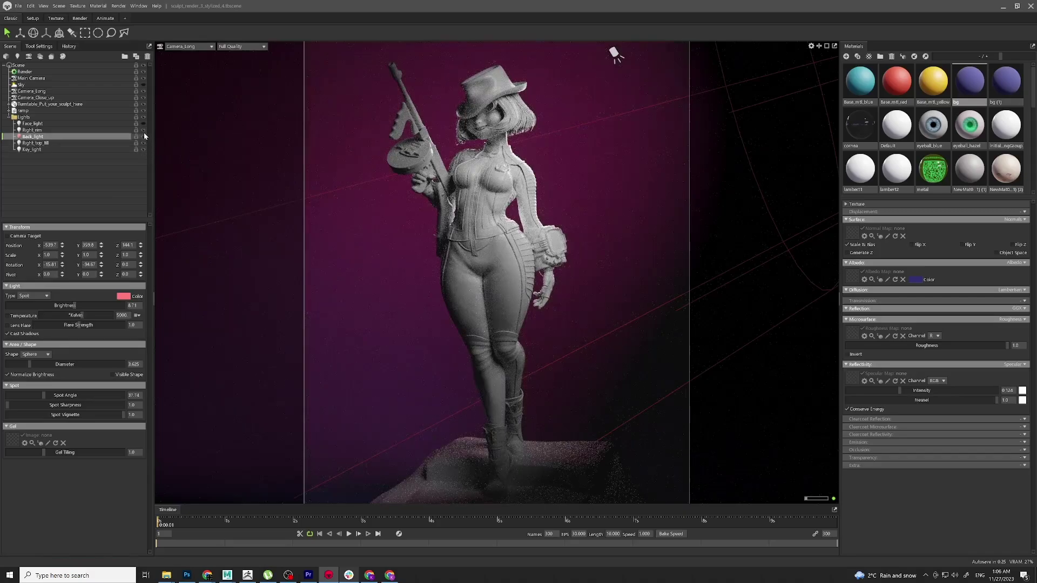
# Step: Hide Right_rim, Key_light and Back_light to view Right_top_fill on its own
pyautogui.click(143, 130)
pyautogui.click(144, 149)
pyautogui.click(143, 136)
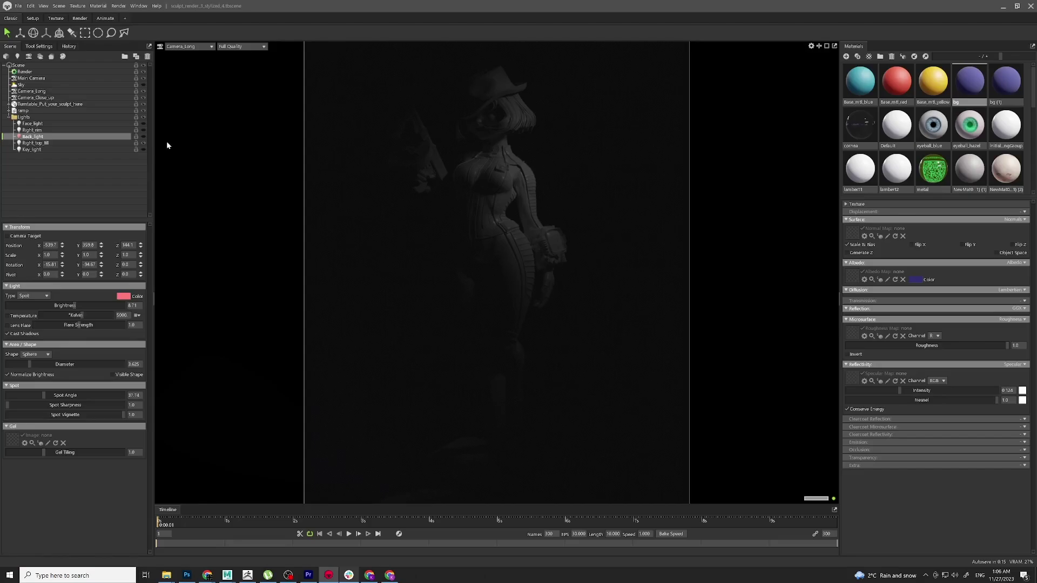
# Step: Make every light in the Lights folder and the Sky visible again
pyautogui.click(144, 137)
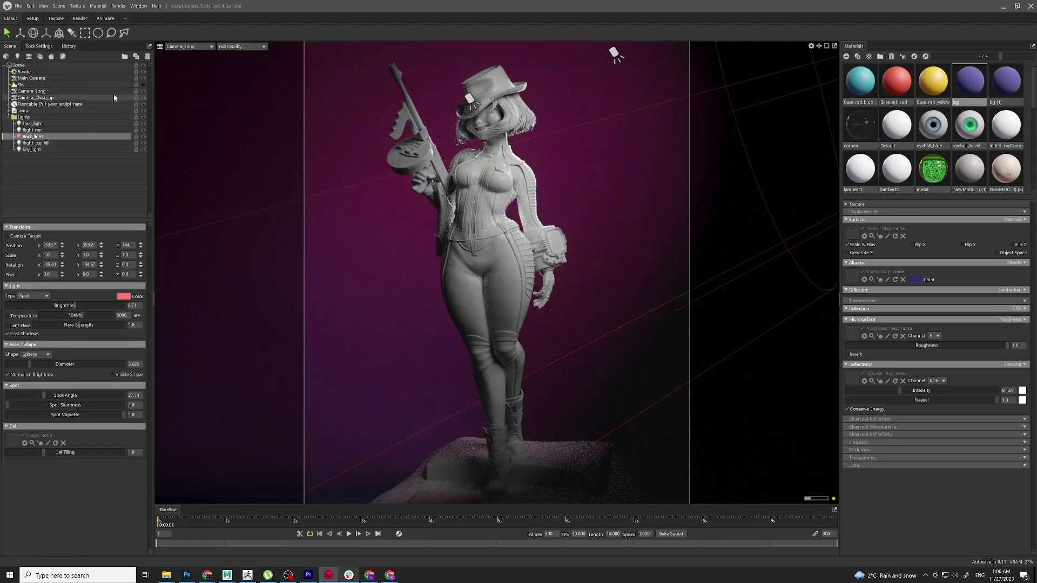
pyautogui.click(144, 85)
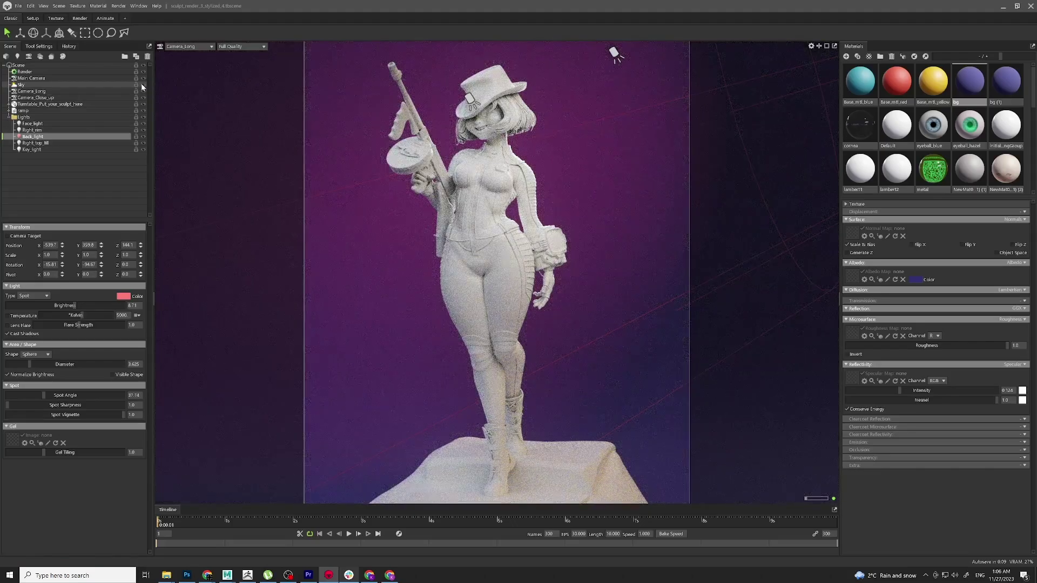
# Step: Delete Back_light and undo the deletion
pyautogui.press('Delete')
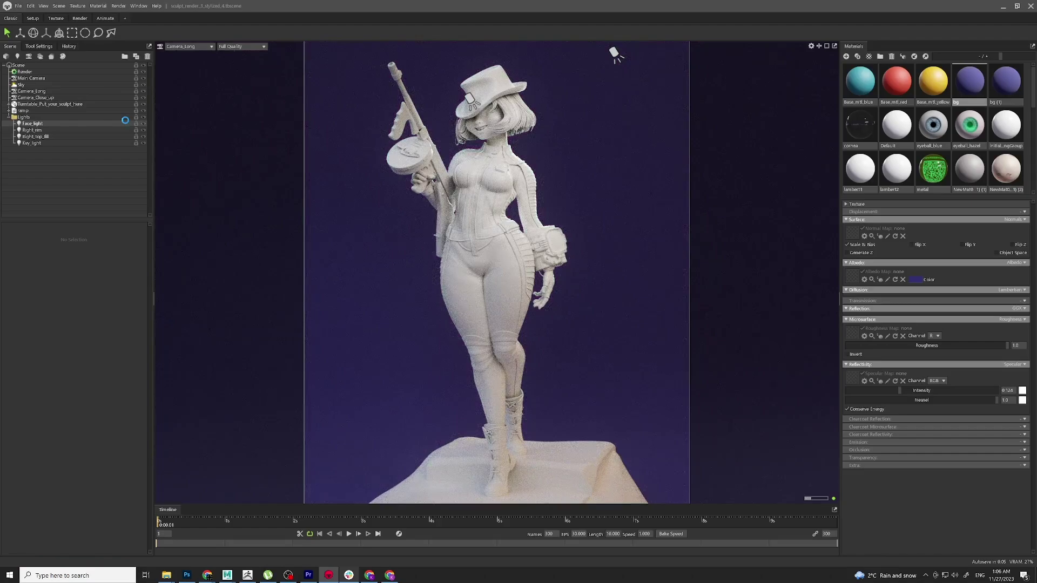
pyautogui.hotkey('ctrl', 'z')
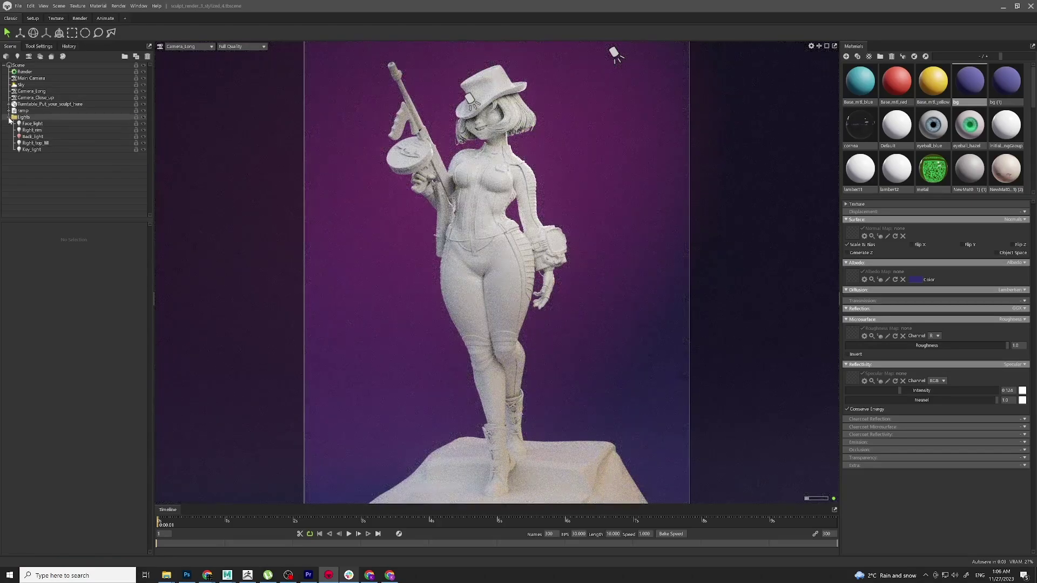
# Step: Collapse the Lights folder and look through the scene's material library
pyautogui.click(8, 118)
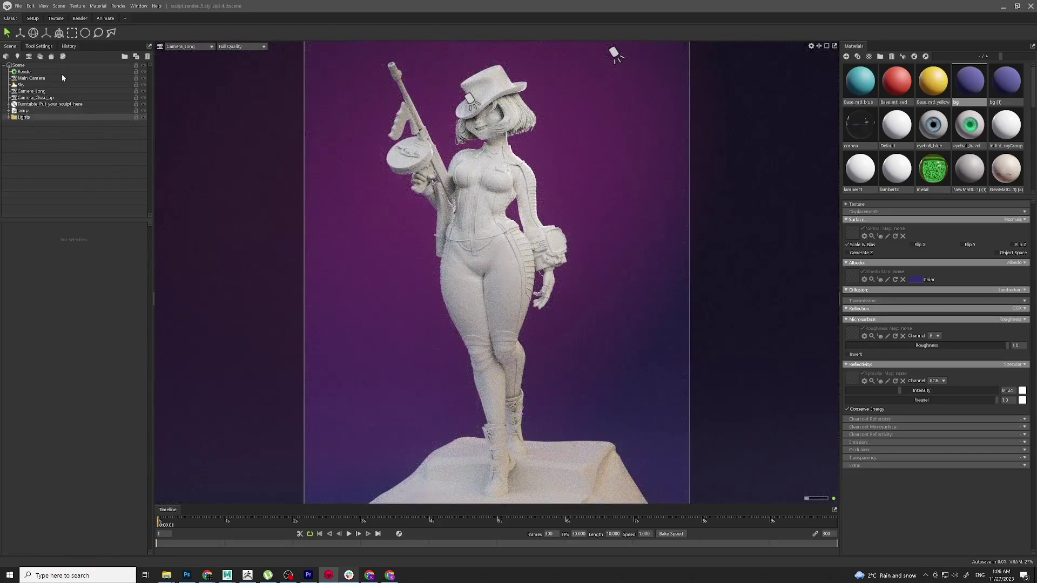
pyautogui.click(76, 116)
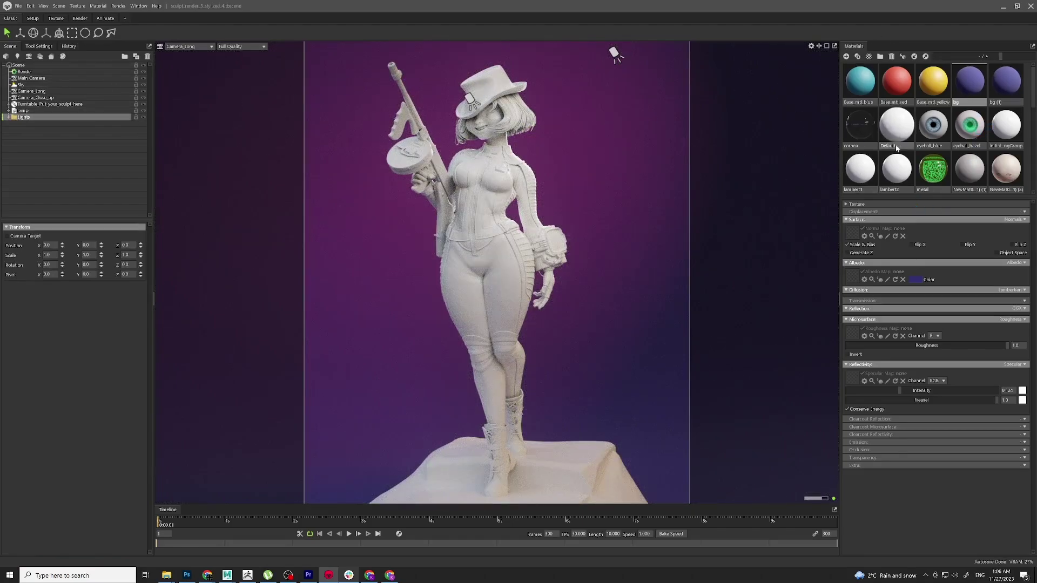
pyautogui.scroll(-6, 959, 172)
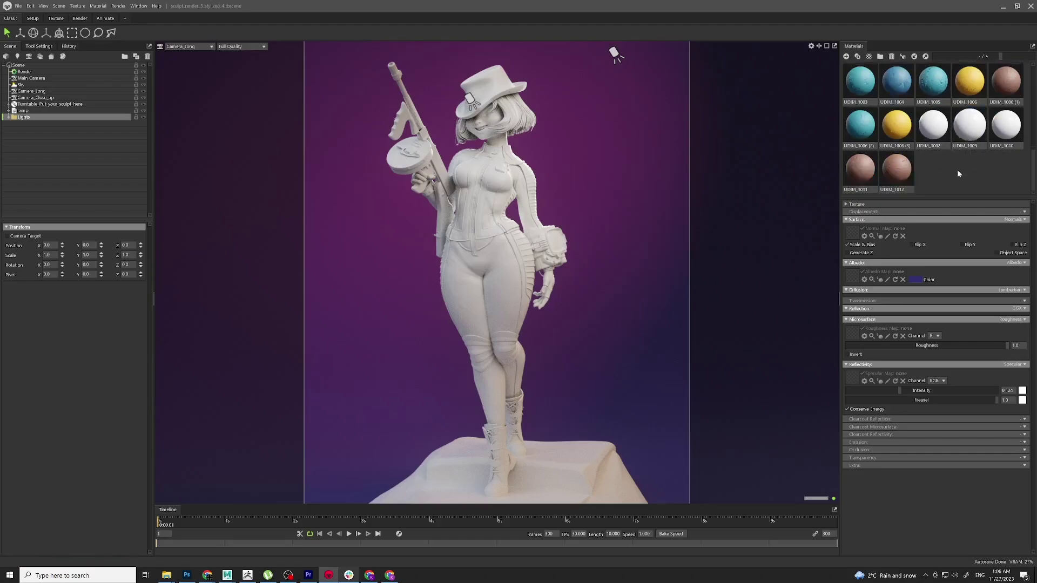
pyautogui.scroll(5, 954, 141)
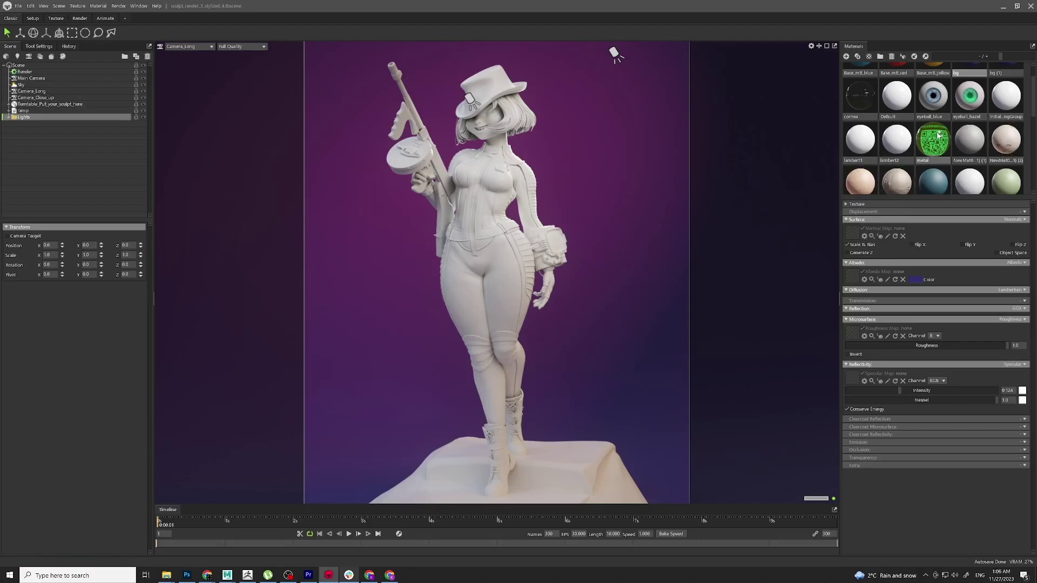
pyautogui.scroll(1, 865, 103)
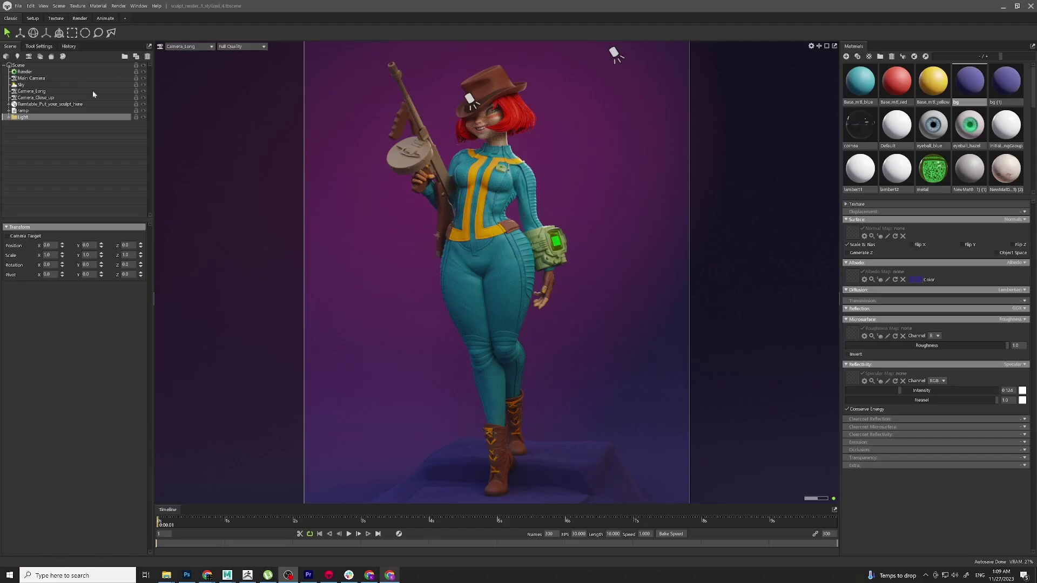
# Step: Duplicate the Camera_Close_up camera
pyautogui.click(58, 92)
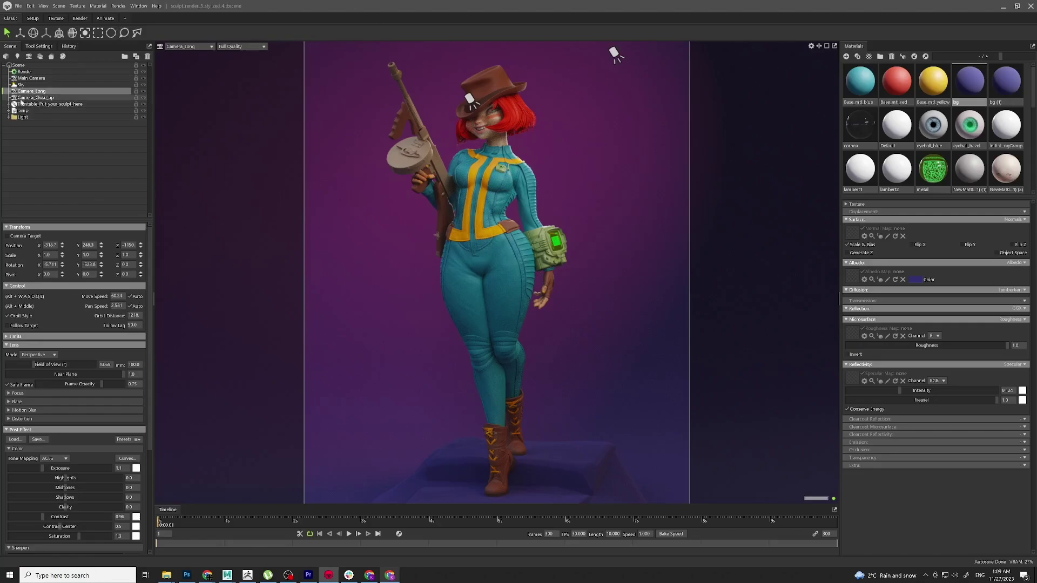
pyautogui.rightClick(55, 98)
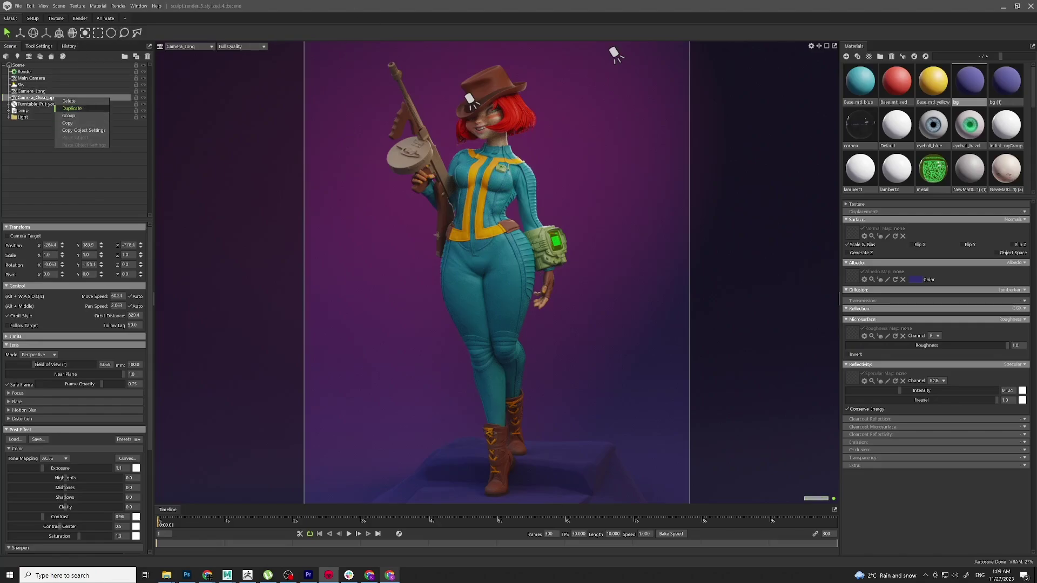
pyautogui.click(73, 108)
# Step: Switch the viewport to the duplicated close-up camera and frame the character's torso and wrist device
pyautogui.click(188, 46)
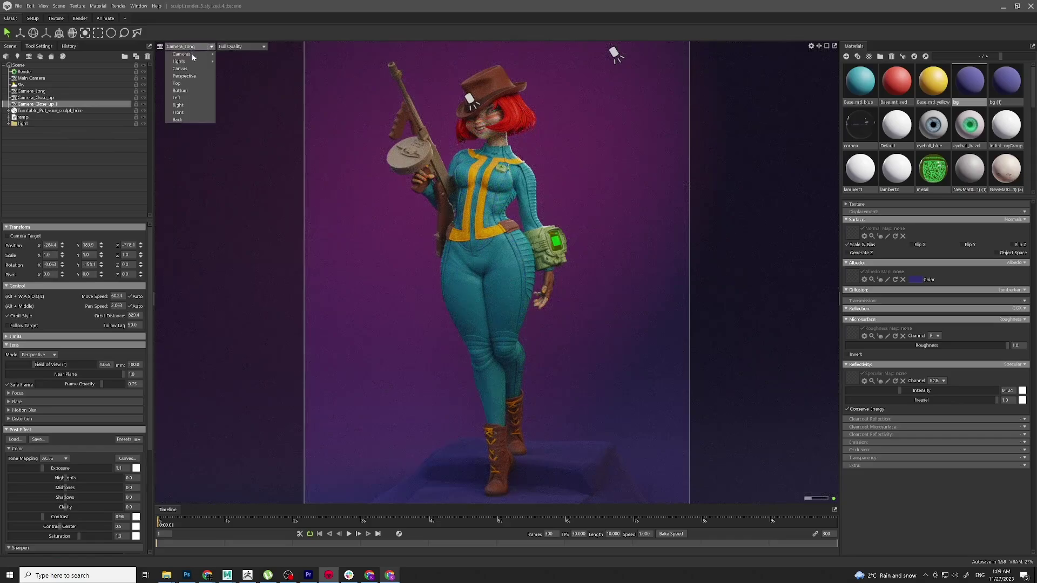
pyautogui.moveTo(205, 54)
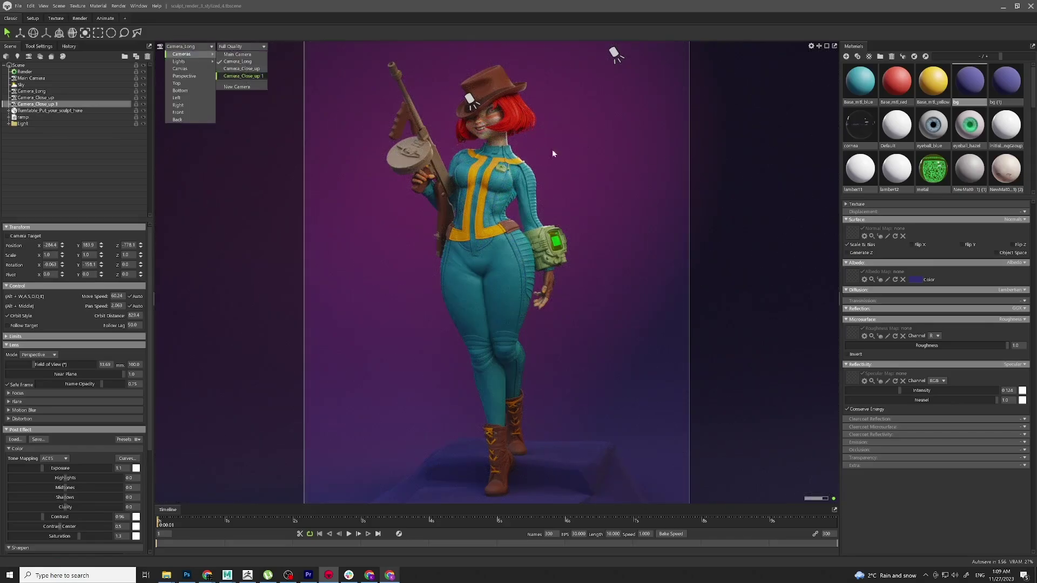
pyautogui.keyDown('alt'); pyautogui.moveTo(594, 258); pyautogui.dragTo(606, 229); pyautogui.keyUp('alt')
pyautogui.keyDown('alt'); pyautogui.moveTo(606, 229); pyautogui.dragTo(643, 248, button='right'); pyautogui.keyUp('alt')
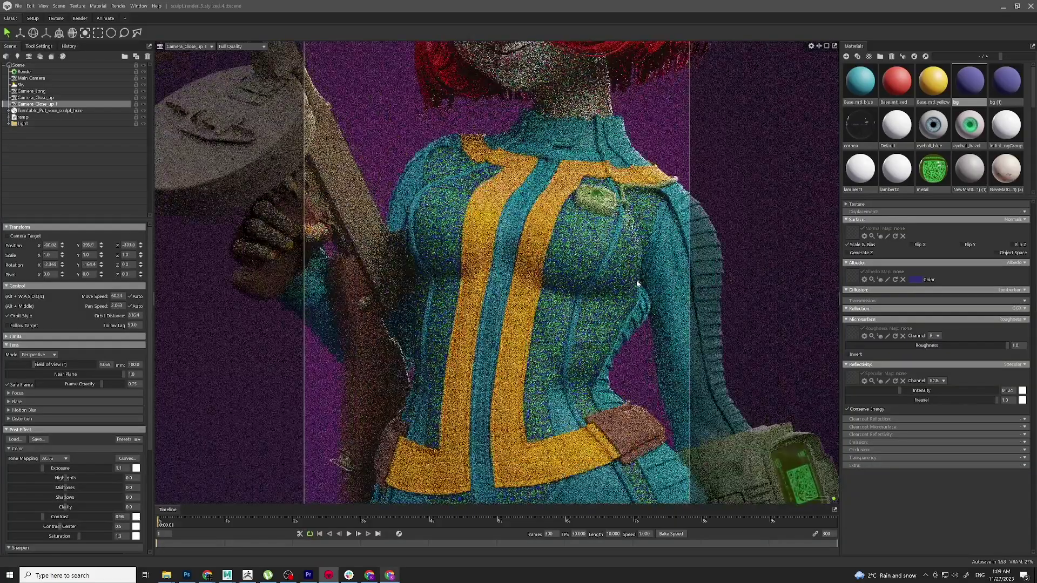
pyautogui.keyDown('alt'); pyautogui.moveTo(643, 249); pyautogui.dragTo(616, 265); pyautogui.keyUp('alt')
pyautogui.keyDown('alt'); pyautogui.moveTo(616, 265); pyautogui.dragTo(601, 480, button='middle'); pyautogui.keyUp('alt')
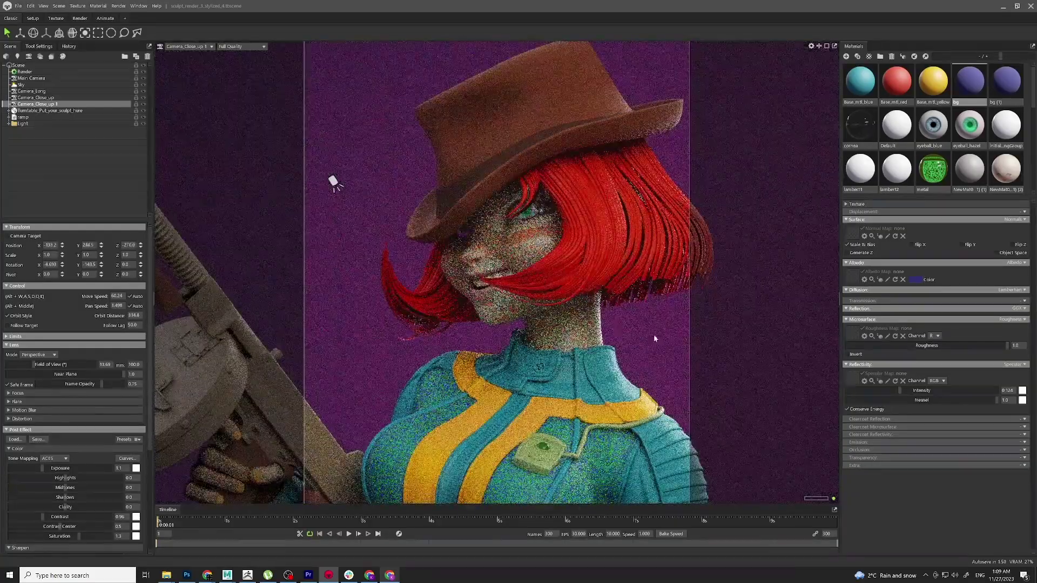
pyautogui.keyDown('alt'); pyautogui.moveTo(626, 335); pyautogui.dragTo(670, 211, button='middle'); pyautogui.keyUp('alt')
pyautogui.keyDown('alt'); pyautogui.moveTo(639, 278); pyautogui.dragTo(643, 335, button='right'); pyautogui.keyUp('alt')
pyautogui.keyDown('alt'); pyautogui.moveTo(654, 351); pyautogui.dragTo(608, 217, button='middle'); pyautogui.keyUp('alt')
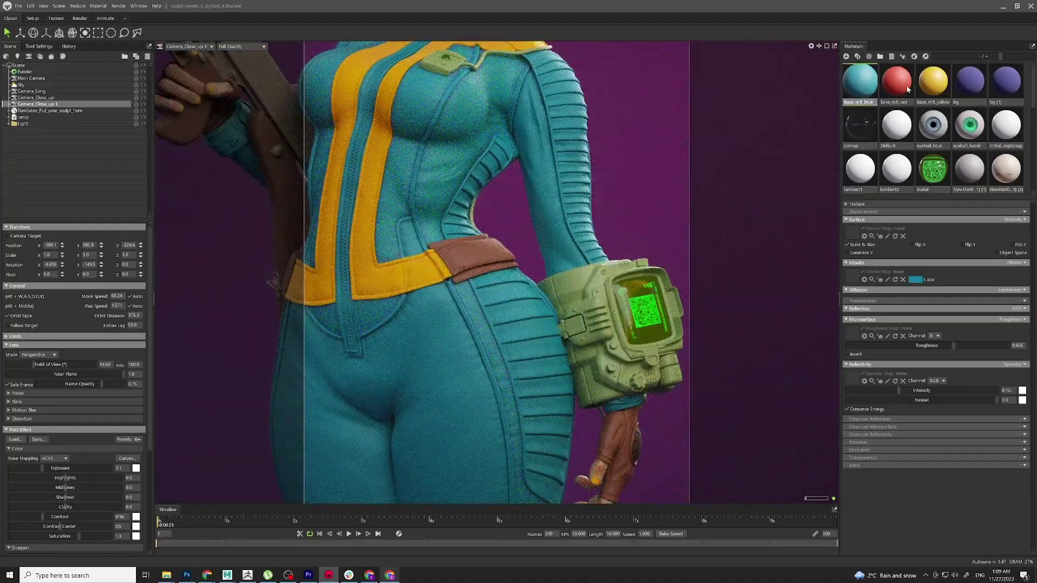
# Step: Review the yellow and red base materials and examine the blue suit's fabric texture around the thigh up close
pyautogui.click(933, 81)
pyautogui.click(896, 81)
pyautogui.keyDown('alt'); pyautogui.moveTo(517, 215); pyautogui.dragTo(608, 167, button='middle'); pyautogui.keyUp('alt')
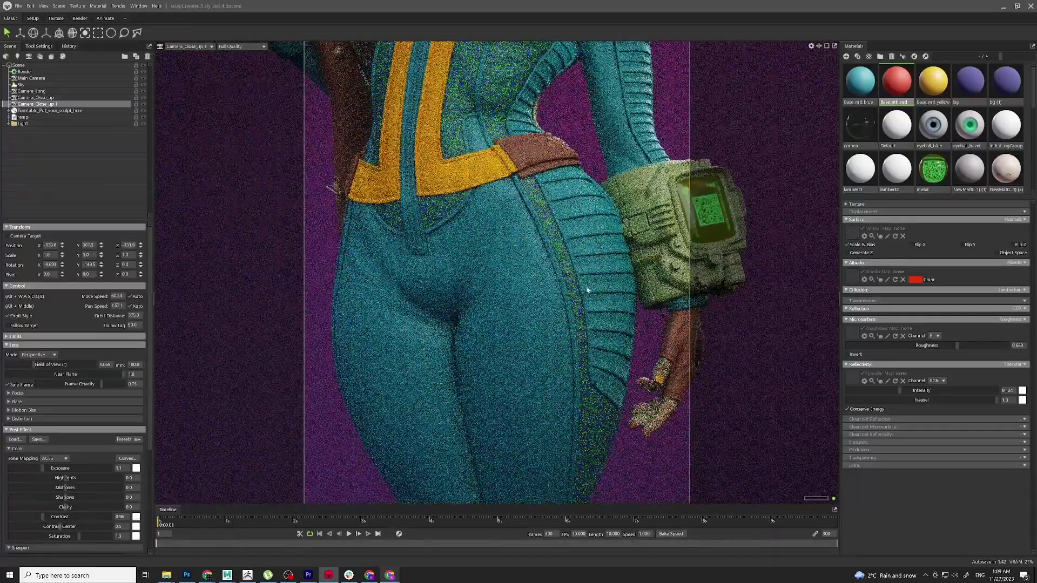
pyautogui.scroll(5, 549, 301)
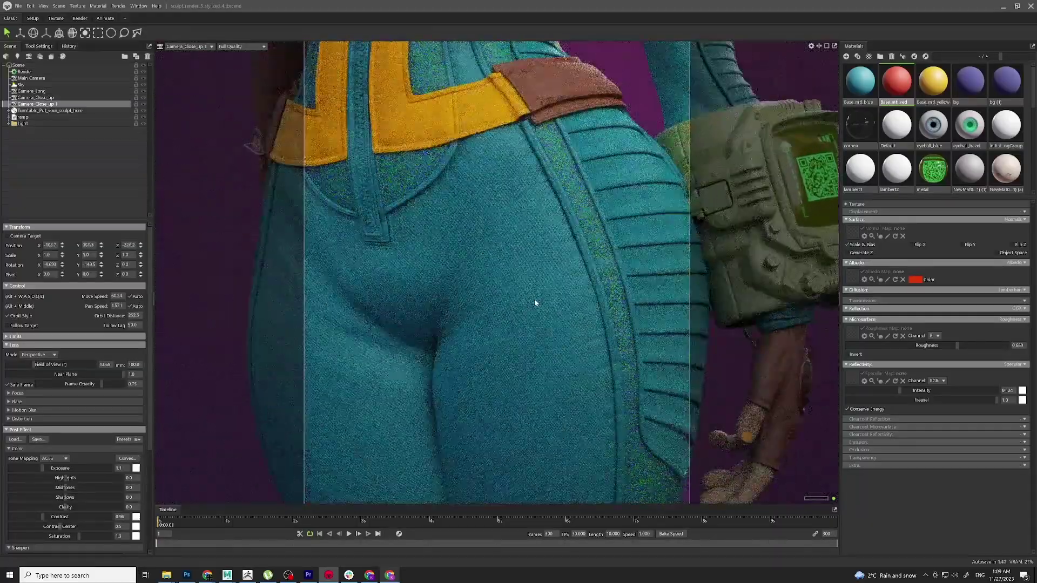
pyautogui.scroll(2, 535, 304)
pyautogui.scroll(2, 598, 273)
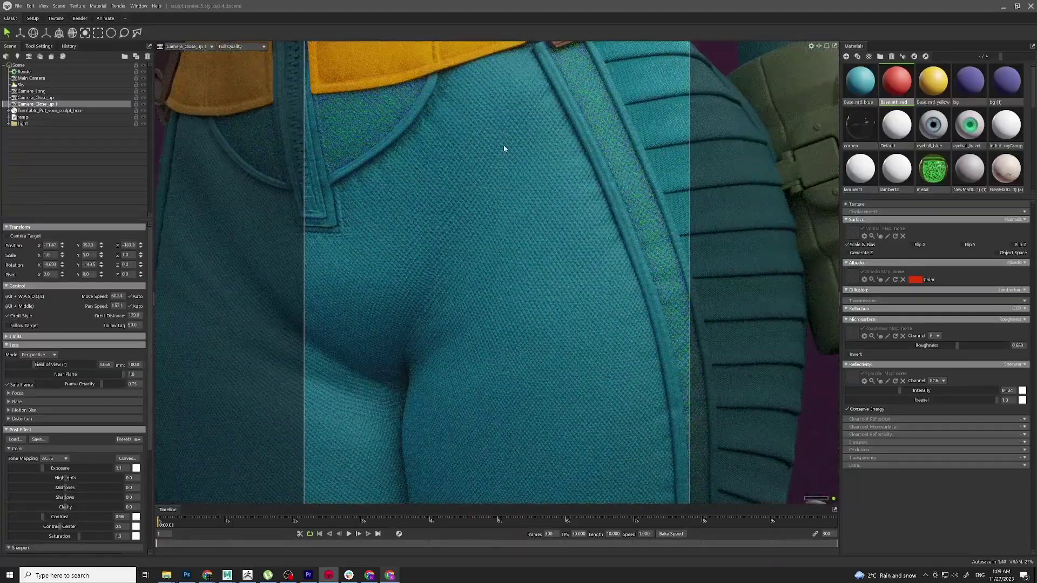
pyautogui.keyDown('alt'); pyautogui.moveTo(601, 309); pyautogui.dragTo(530, 265, button='middle'); pyautogui.keyUp('alt')
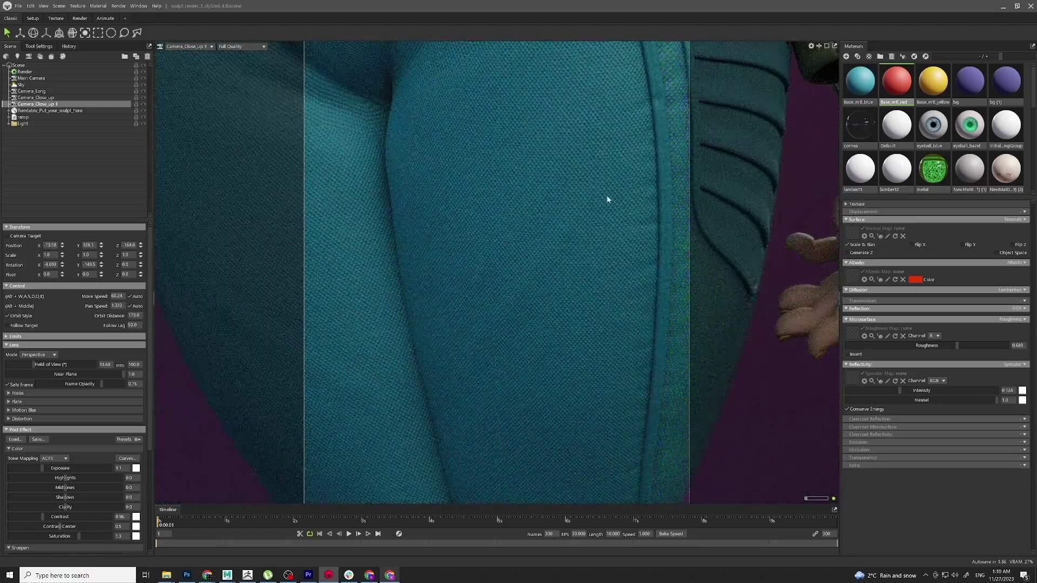
# Step: Select the suit mesh and turn the normal map of its blue material off and on to compare fabric detail
pyautogui.click(569, 223)
pyautogui.keyDown('shift'); pyautogui.moveTo(568, 223); pyautogui.dragTo(681, 198); pyautogui.keyUp('shift')
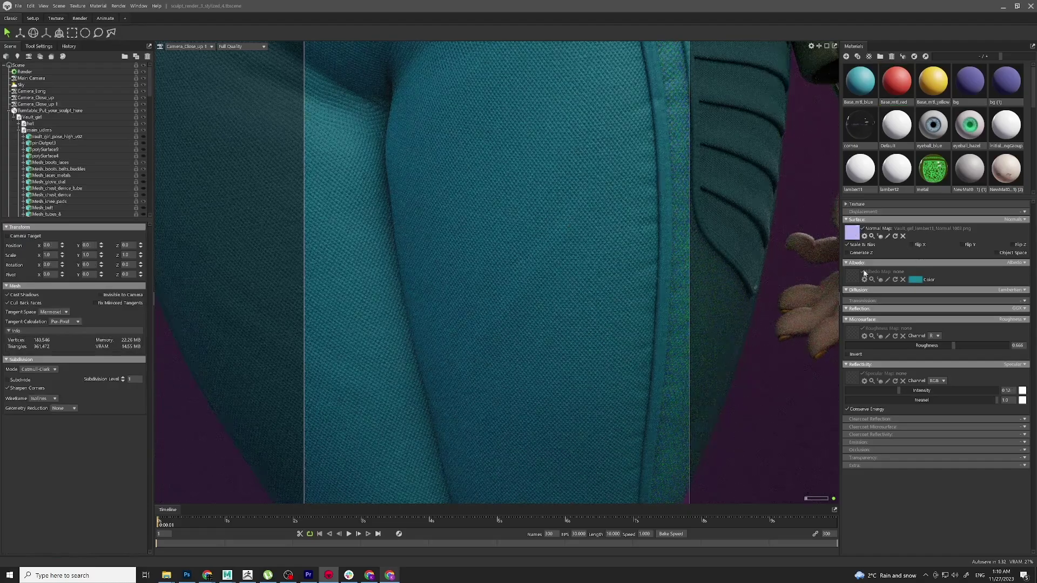
pyautogui.click(864, 228)
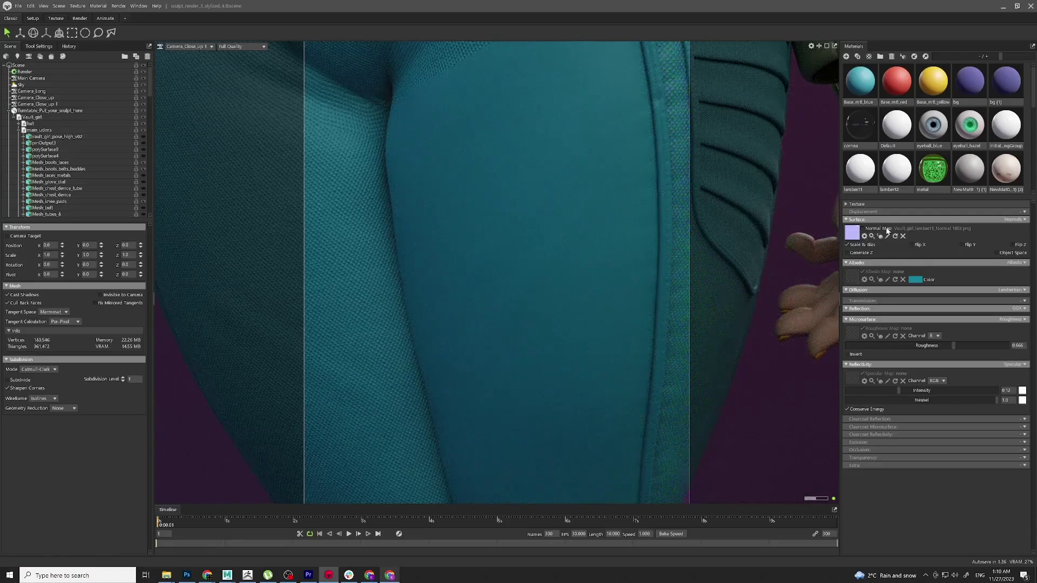
pyautogui.click(887, 230)
# Step: Check the available Surface types for the suit's blue material and toggle its normal map once more
pyautogui.click(1023, 220)
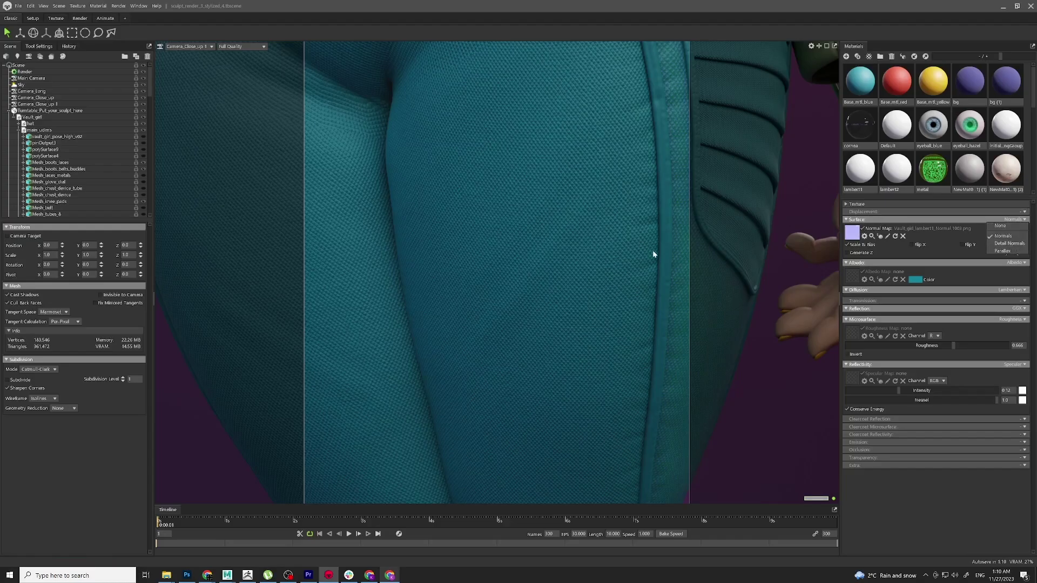
pyautogui.click(958, 239)
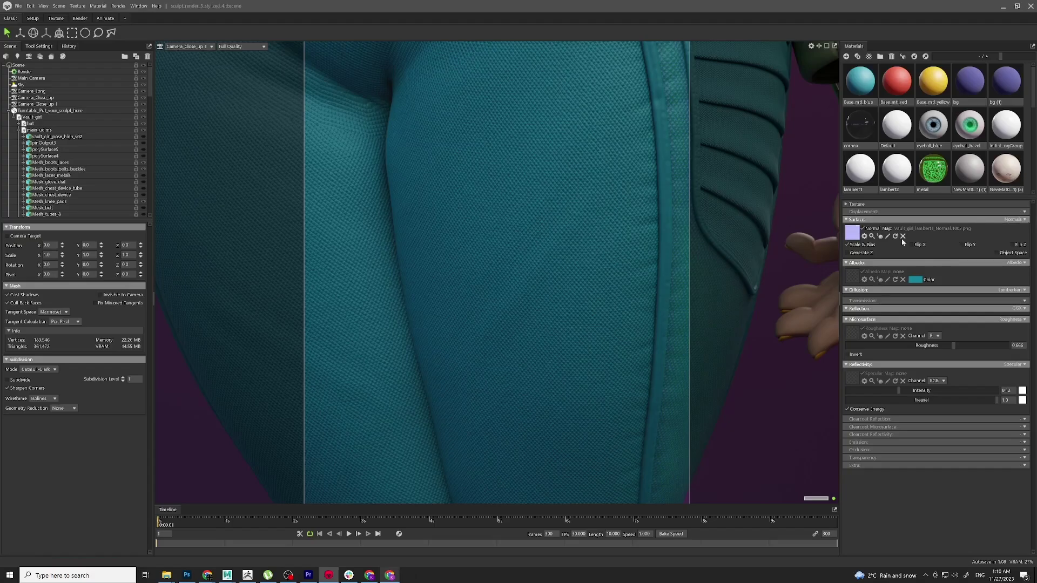
pyautogui.click(863, 228)
pyautogui.click(863, 229)
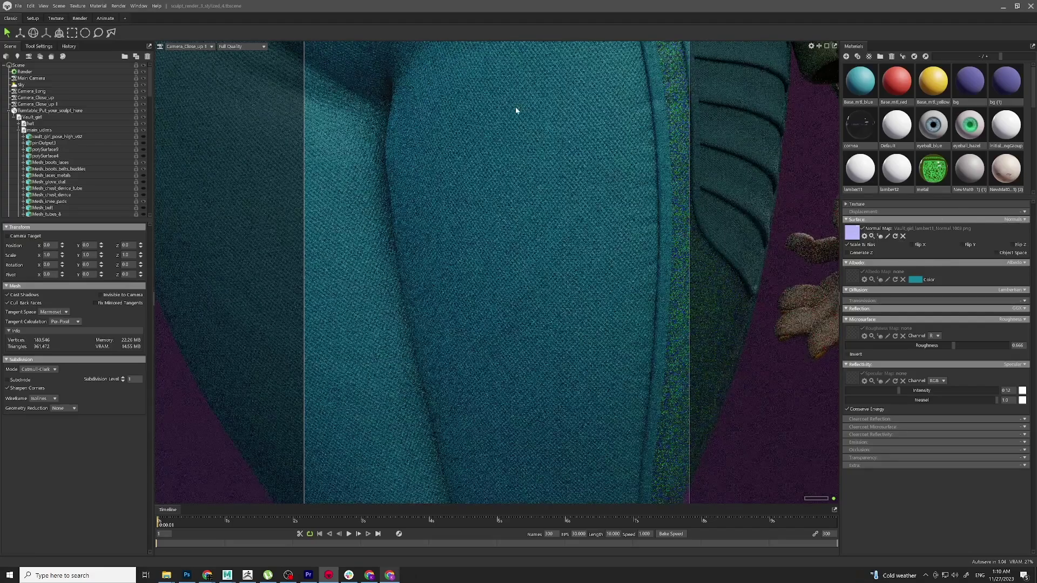
# Step: Examine the yellow trim and belt on the suit together with the Base_mtl_yellow material settings
pyautogui.scroll(-2, 534, 215)
pyautogui.scroll(-3, 535, 216)
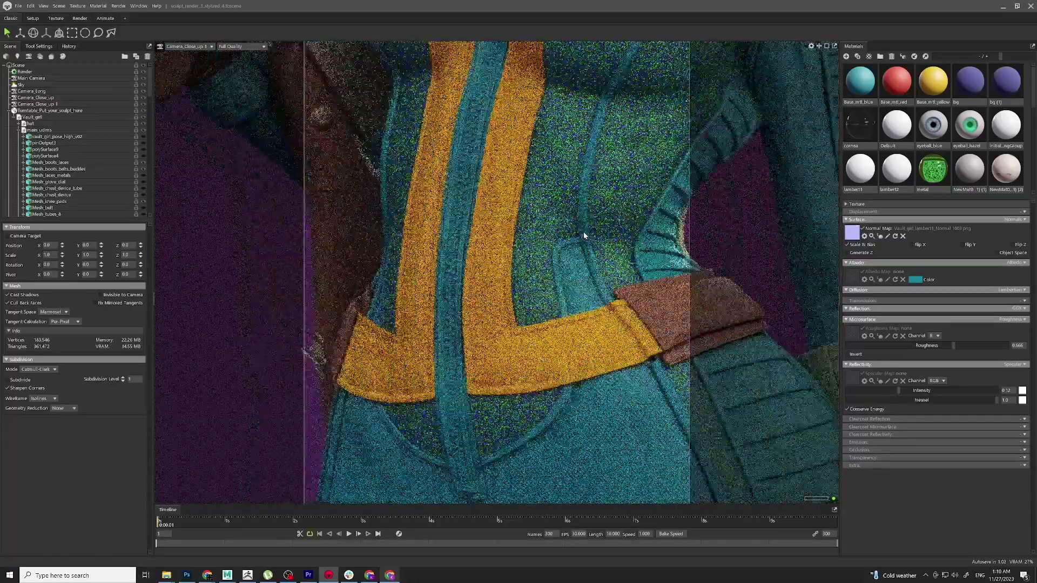
pyautogui.scroll(3, 583, 231)
pyautogui.scroll(2, 552, 194)
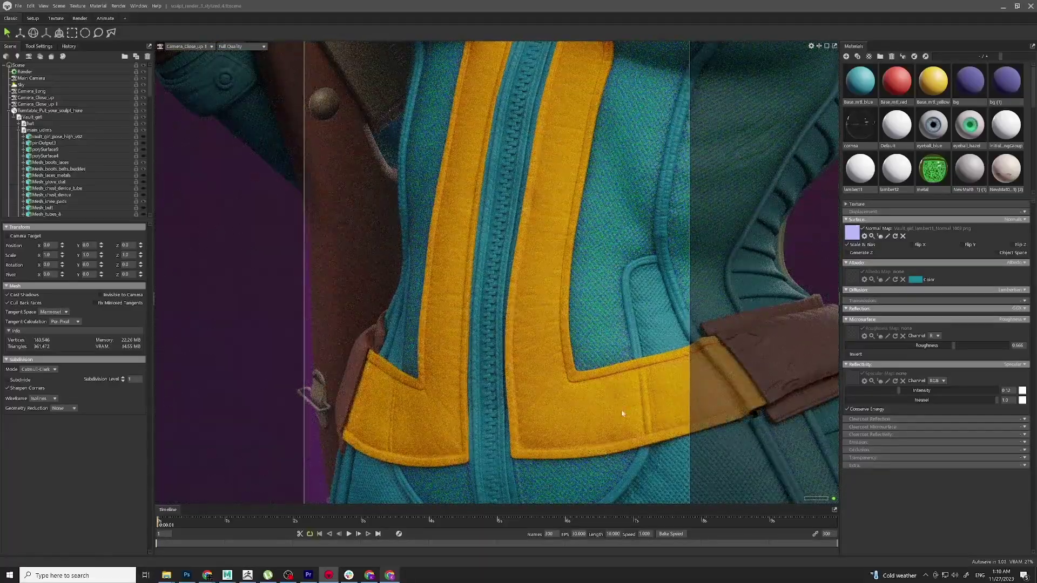
pyautogui.click(933, 81)
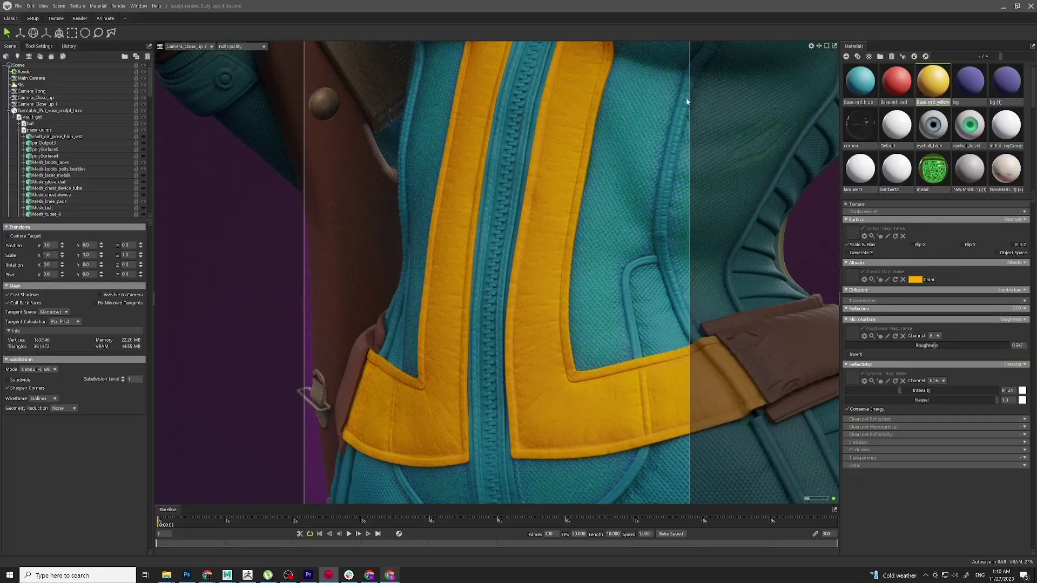
# Step: Try white as the albedo color of the red hair material, then cancel the color change
pyautogui.moveTo(686, 98); pyautogui.dragTo(593, 320, button='middle')
pyautogui.scroll(2, 593, 320)
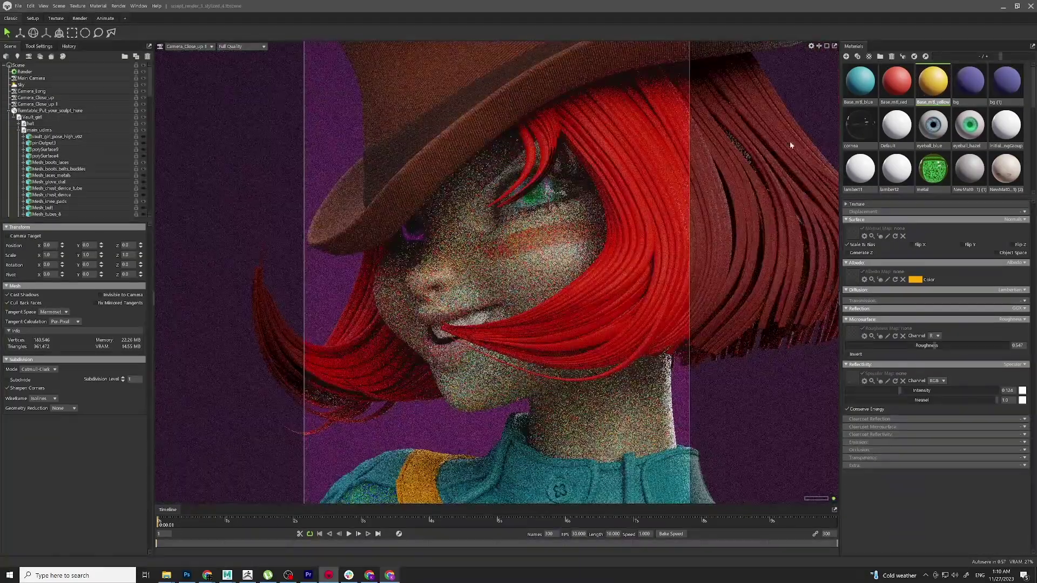
pyautogui.click(897, 87)
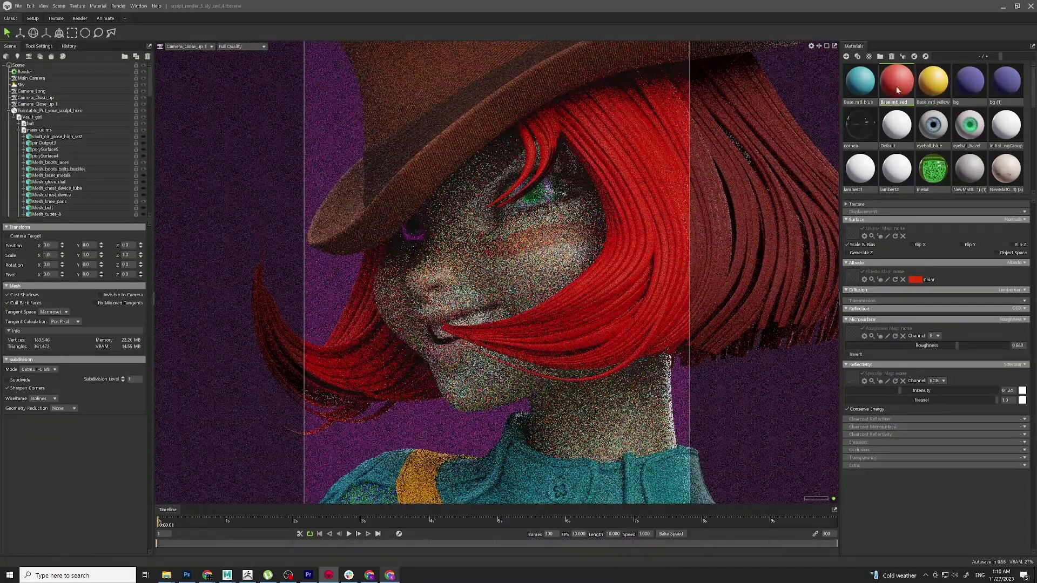
pyautogui.moveTo(897, 91); pyautogui.dragTo(664, 204)
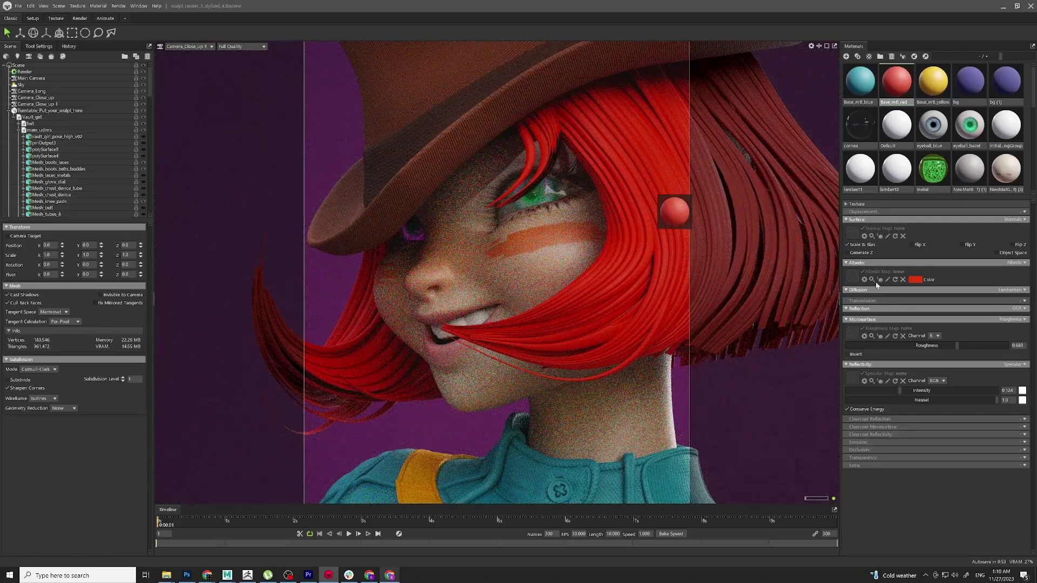
pyautogui.click(916, 280)
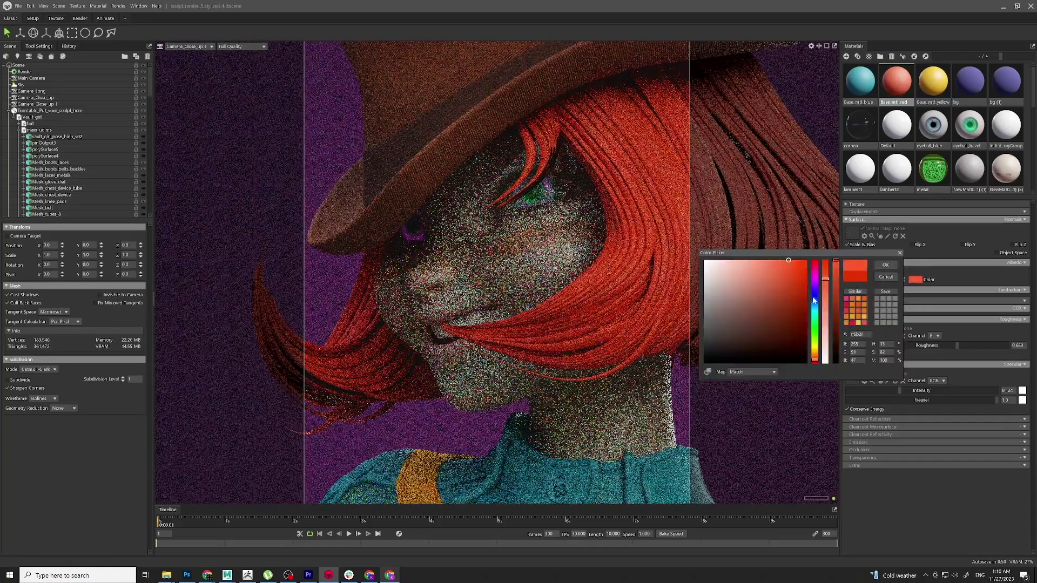
pyautogui.moveTo(814, 301); pyautogui.dragTo(704, 261)
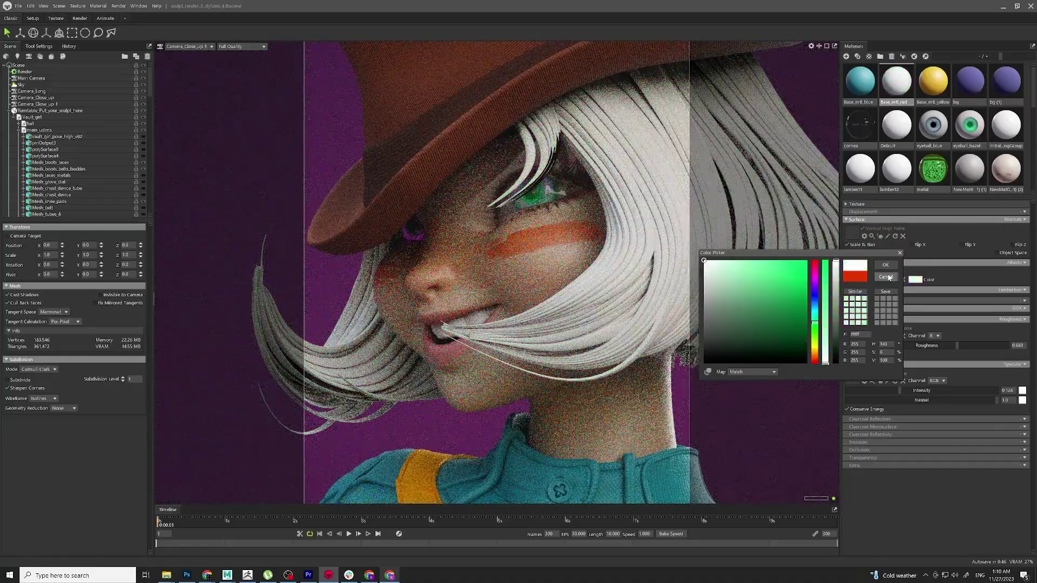
pyautogui.click(886, 277)
# Step: Examine the surface texture of the character's brown hat up close
pyautogui.scroll(-6, 324, 211)
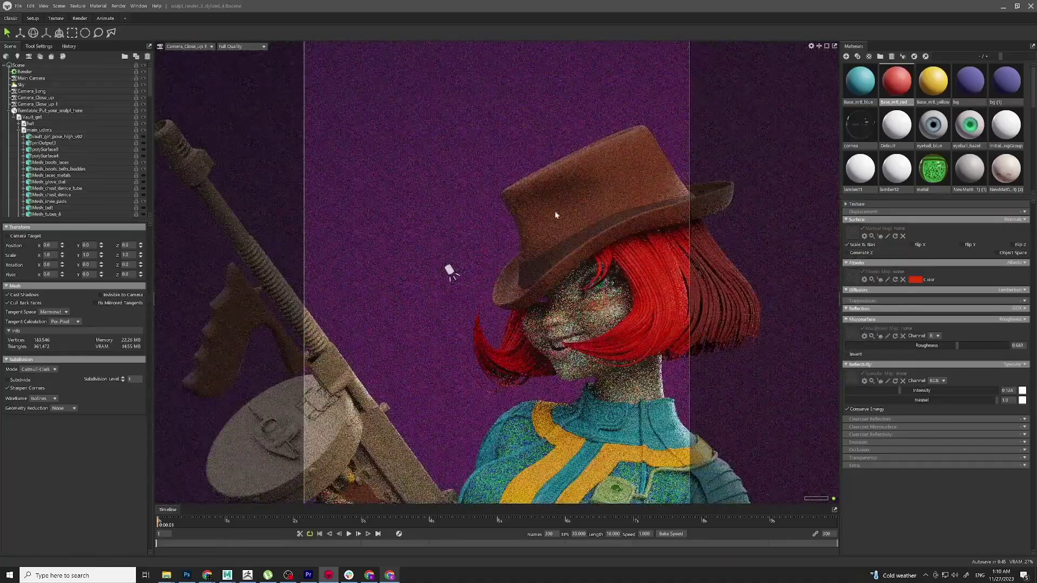
pyautogui.scroll(6, 566, 177)
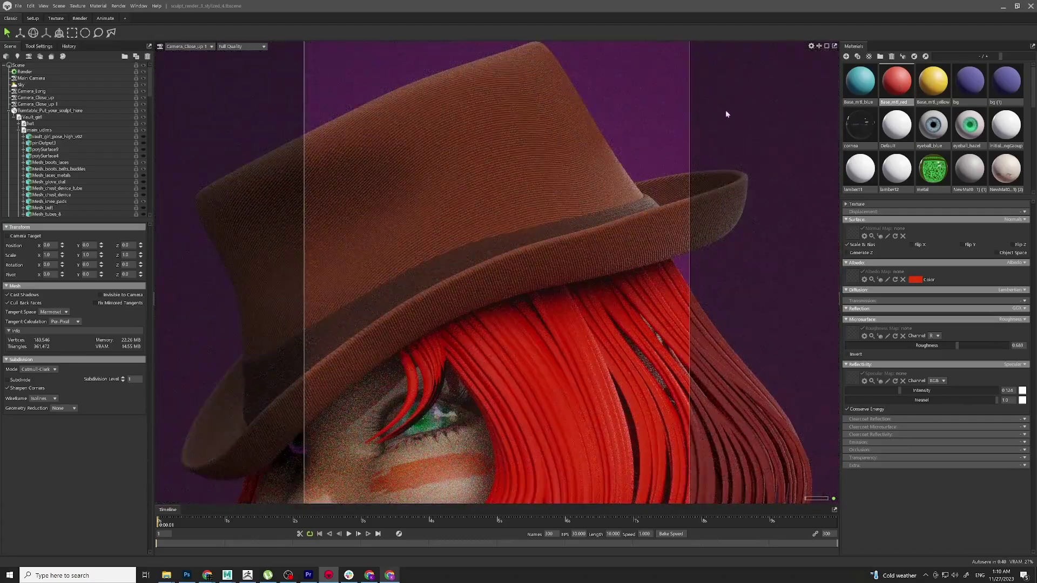
pyautogui.moveTo(528, 216)
pyautogui.mouseDown()
pyautogui.moveTo(544, 220)
pyautogui.moveTo(530, 225)
pyautogui.mouseUp()
pyautogui.scroll(-5, 486, 201)
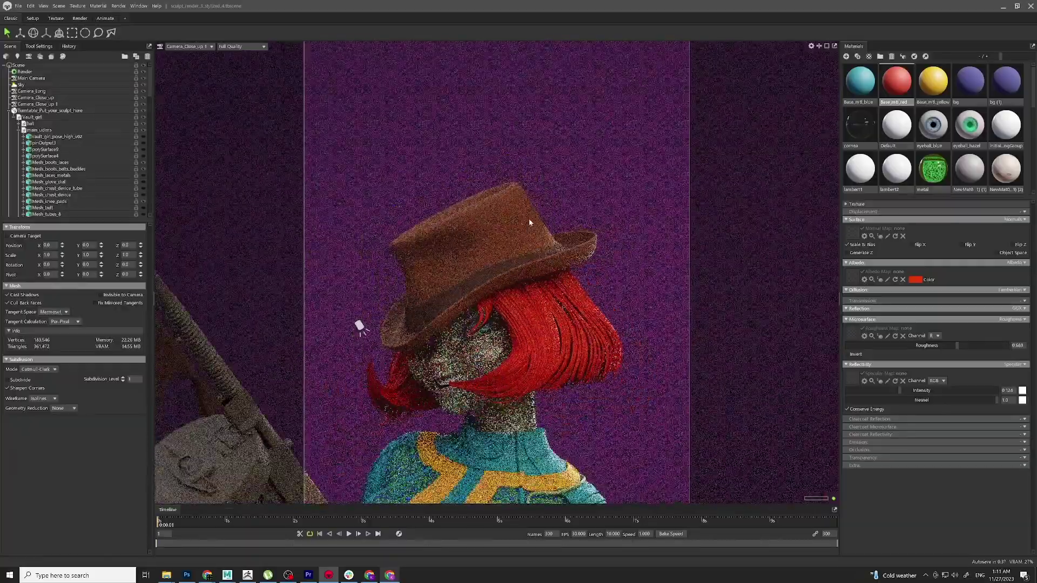
# Step: Select the wrist device and its screen, and inspect the screen's metal material with its emissive map
pyautogui.moveTo(530, 225); pyautogui.dragTo(589, 88, button='middle')
pyautogui.moveTo(629, 319); pyautogui.dragTo(551, 216, button='middle')
pyautogui.scroll(3, 551, 228)
pyautogui.scroll(3, 551, 228)
pyautogui.moveTo(579, 191); pyautogui.dragTo(448, 177)
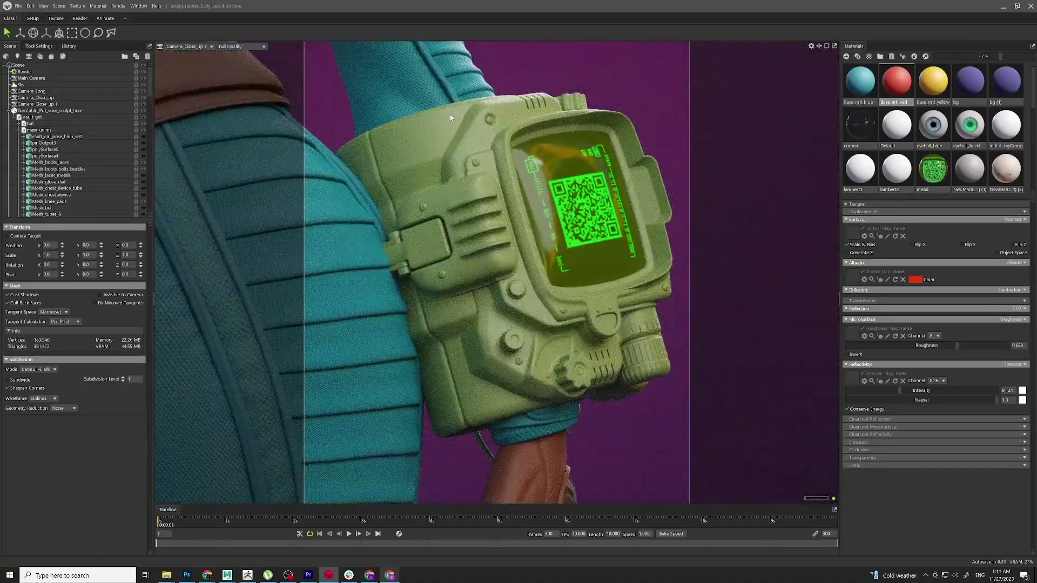
pyautogui.click(453, 180)
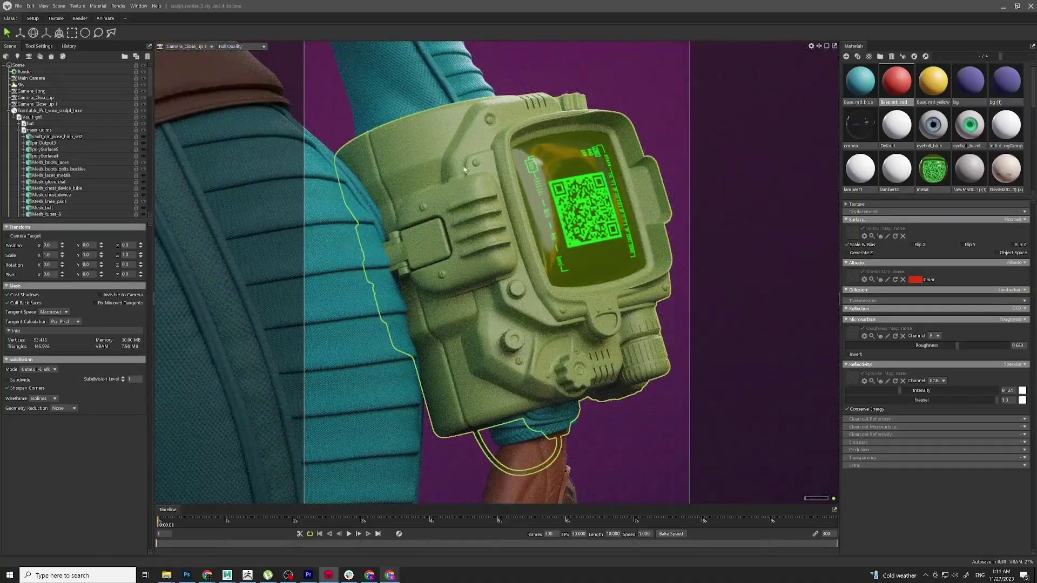
pyautogui.click(598, 214)
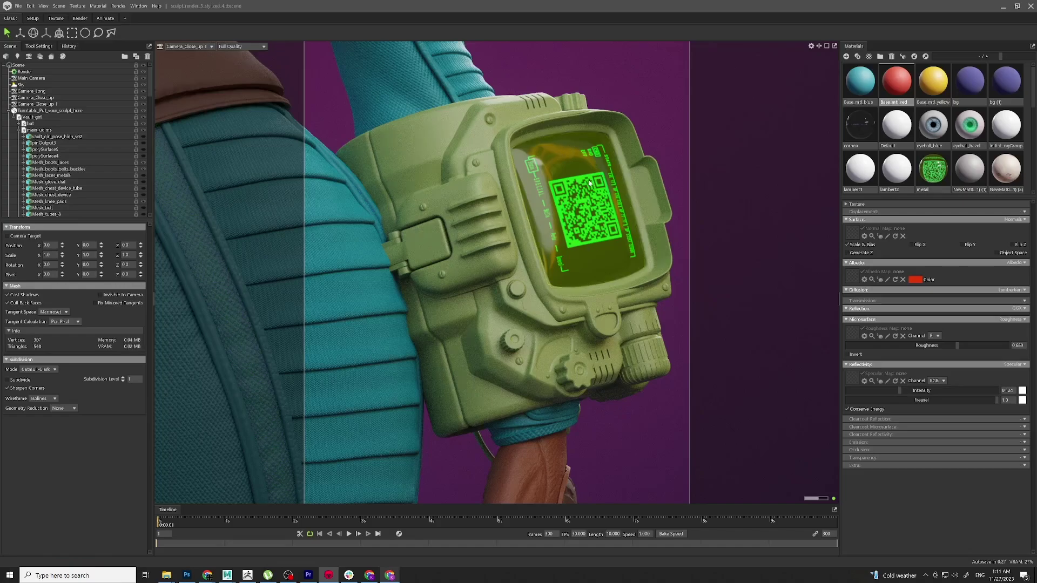
pyautogui.doubleClick(599, 192)
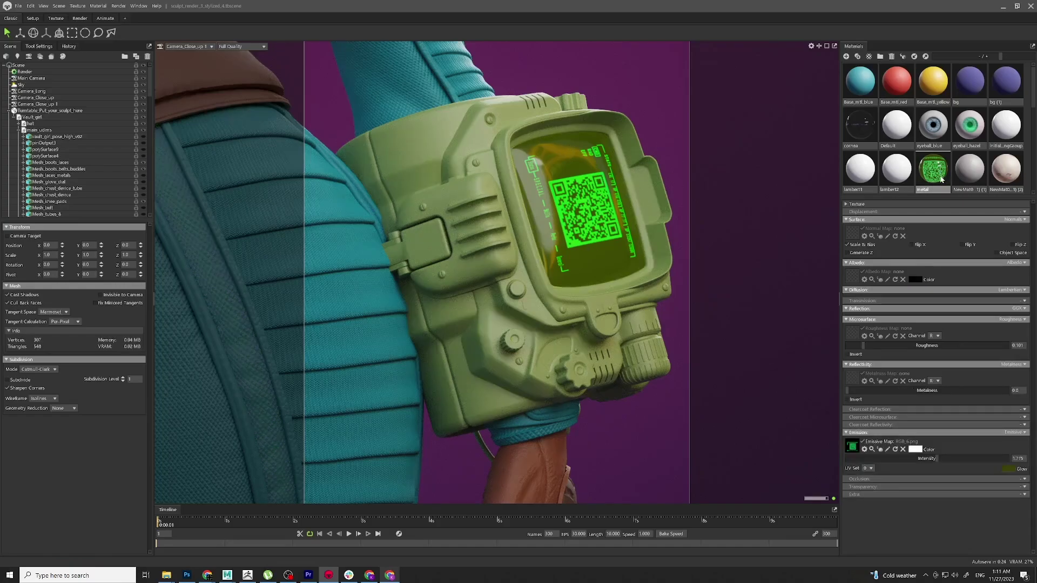
# Step: Hide the wrist device's body mesh to expose the separate screen mesh, and show the body again
pyautogui.scroll(-5, 54, 162)
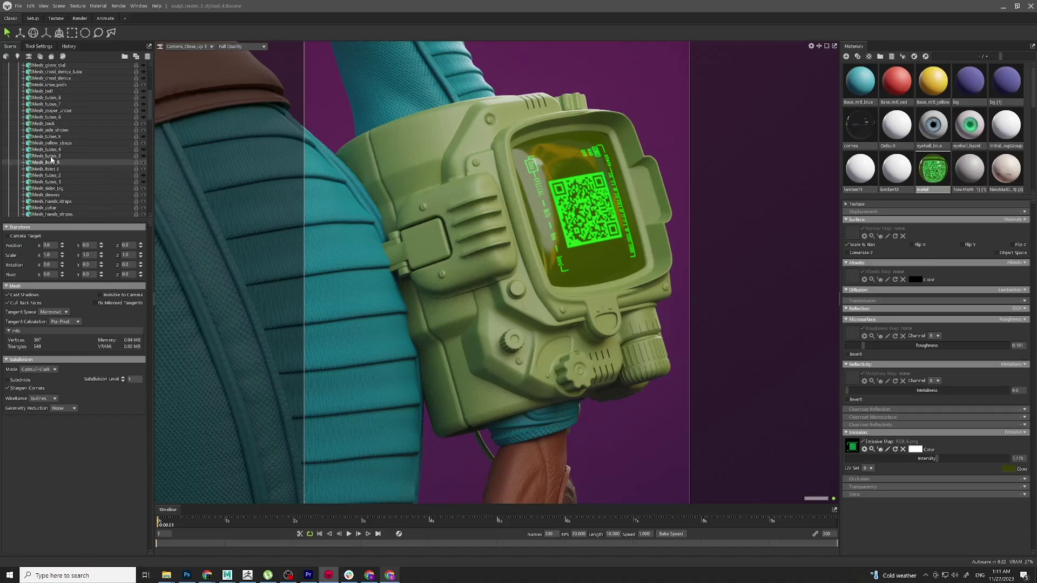
pyautogui.click(143, 150)
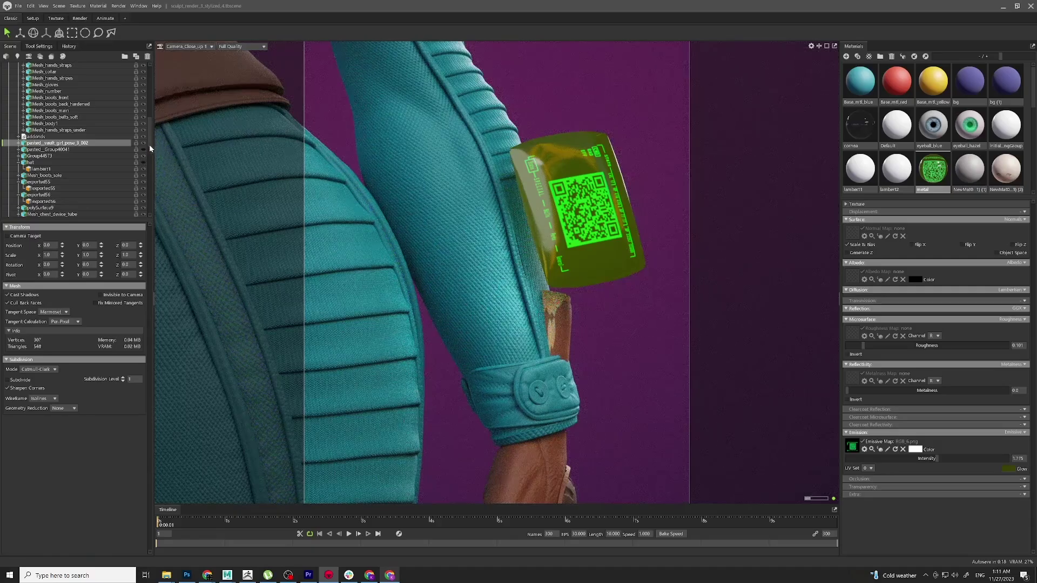
pyautogui.click(143, 149)
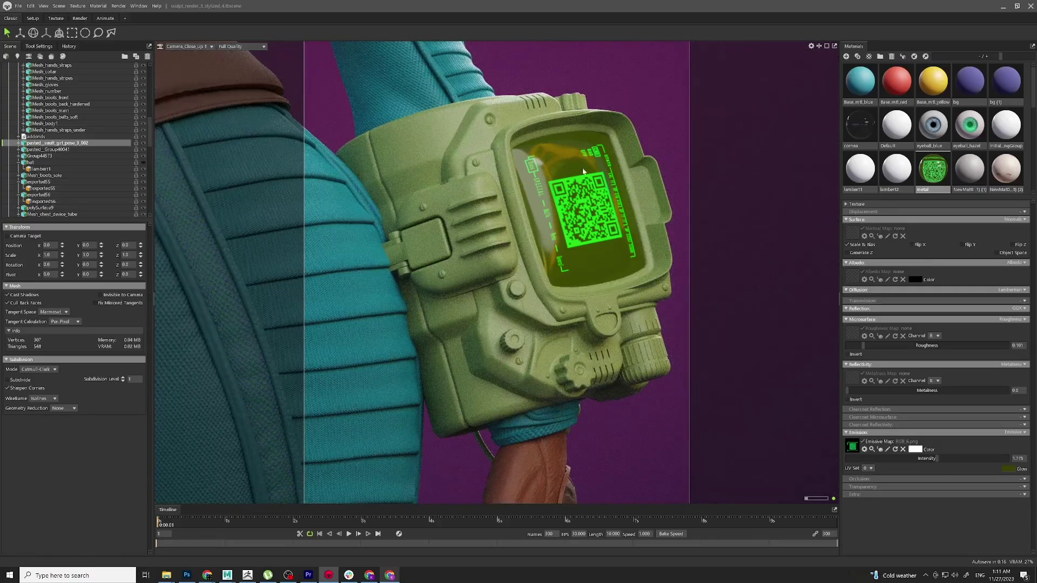
# Step: Examine the gloved hand, wrist device and suit up close, and inspect the blue base material's settings
pyautogui.moveTo(536, 283); pyautogui.dragTo(531, 264, button='middle')
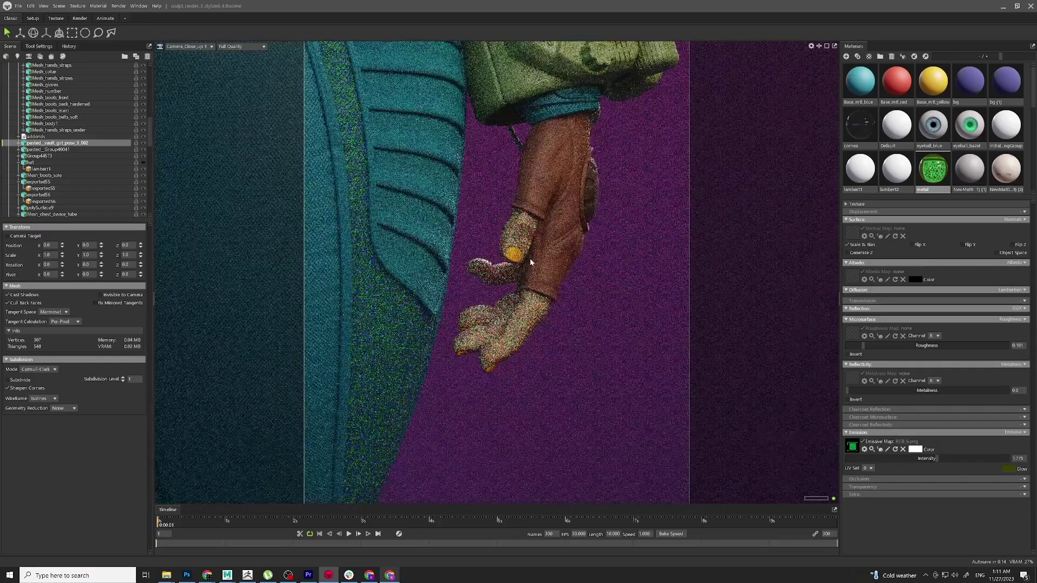
pyautogui.scroll(-2, 531, 263)
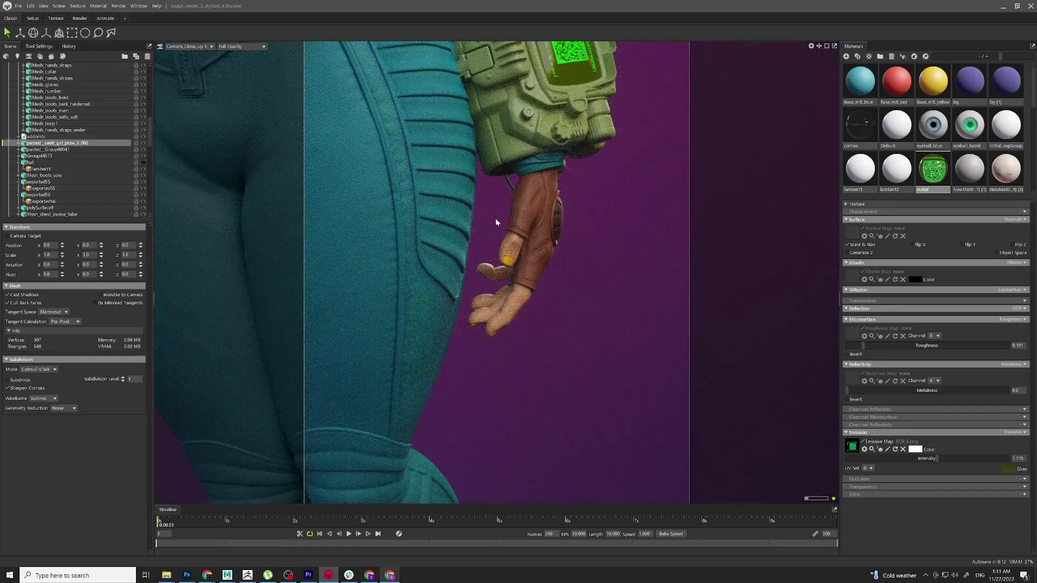
pyautogui.scroll(-2, 492, 208)
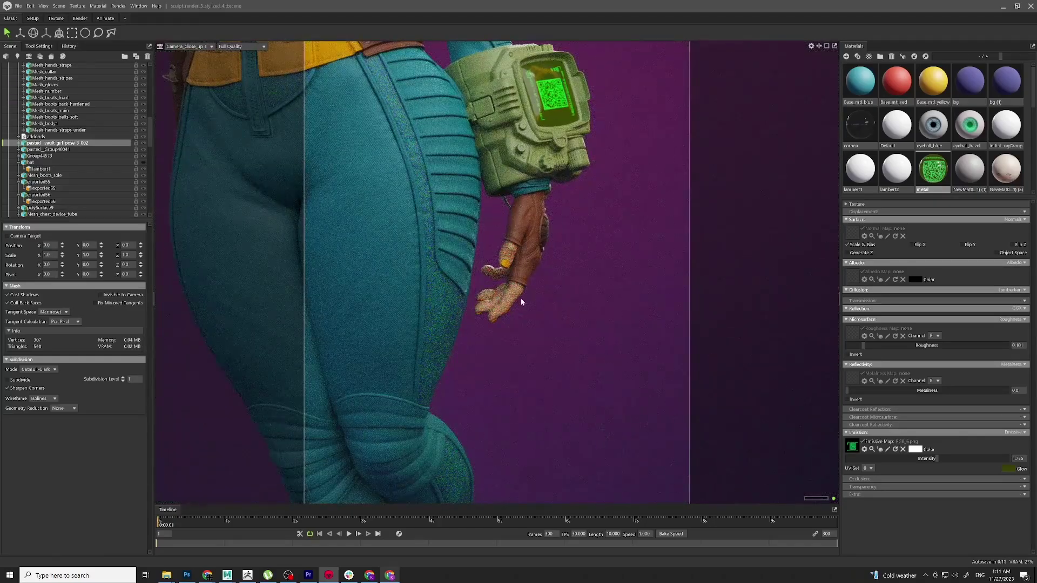
pyautogui.moveTo(521, 299); pyautogui.dragTo(545, 475, button='middle')
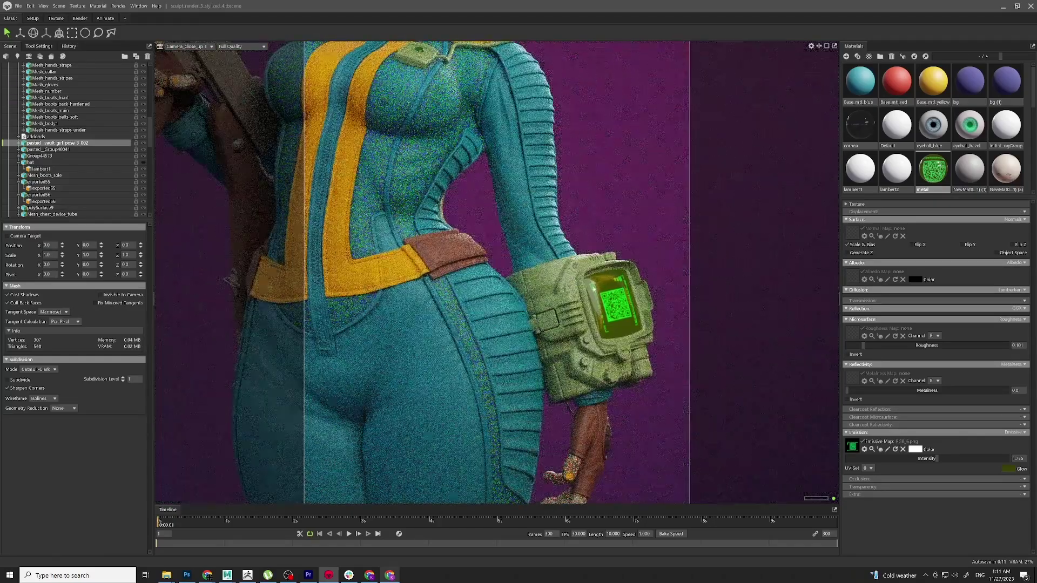
pyautogui.click(898, 89)
pyautogui.click(861, 81)
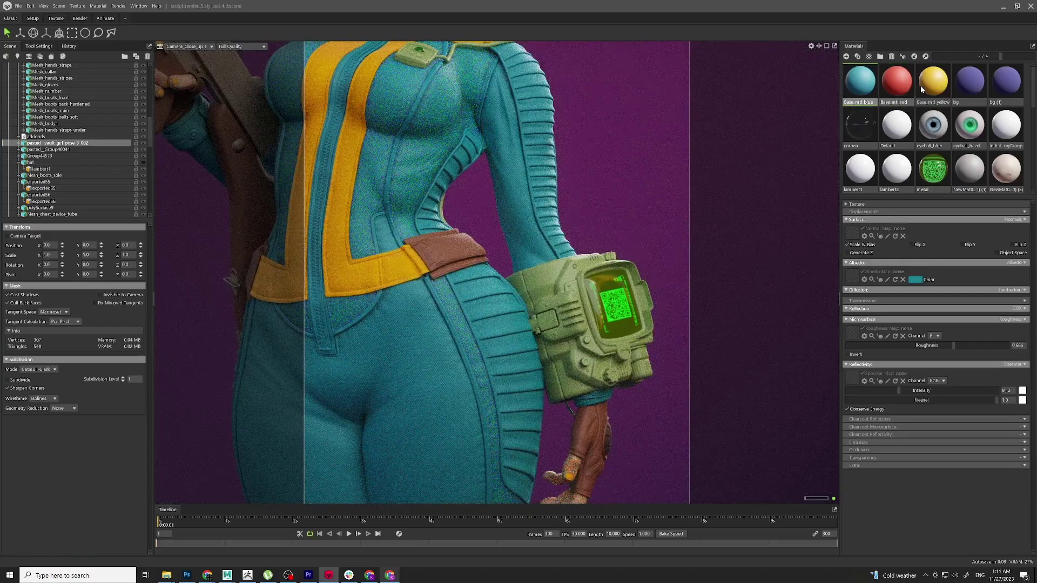
pyautogui.scroll(2, 638, 156)
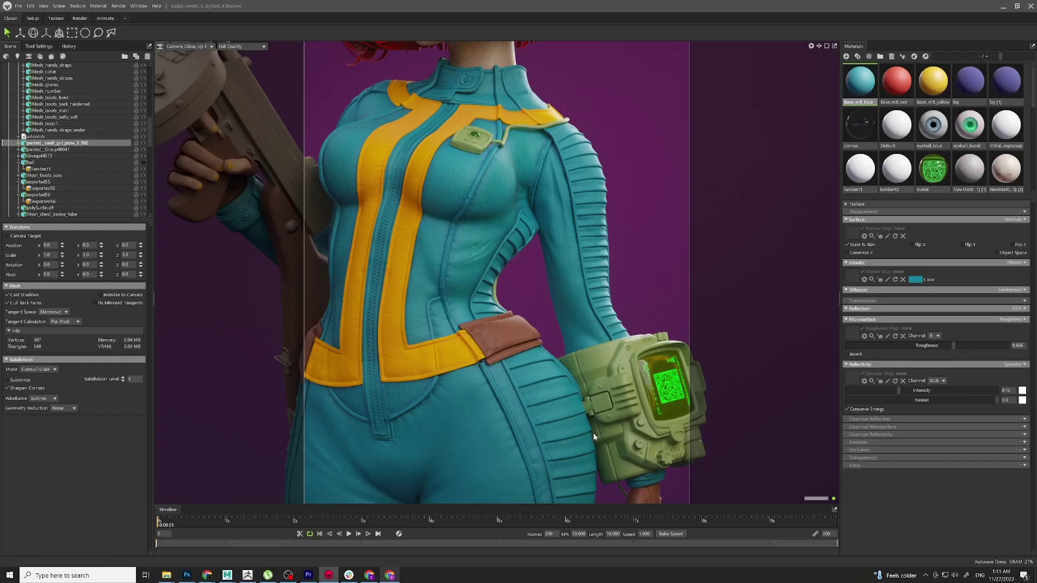
pyautogui.scroll(3, 624, 316)
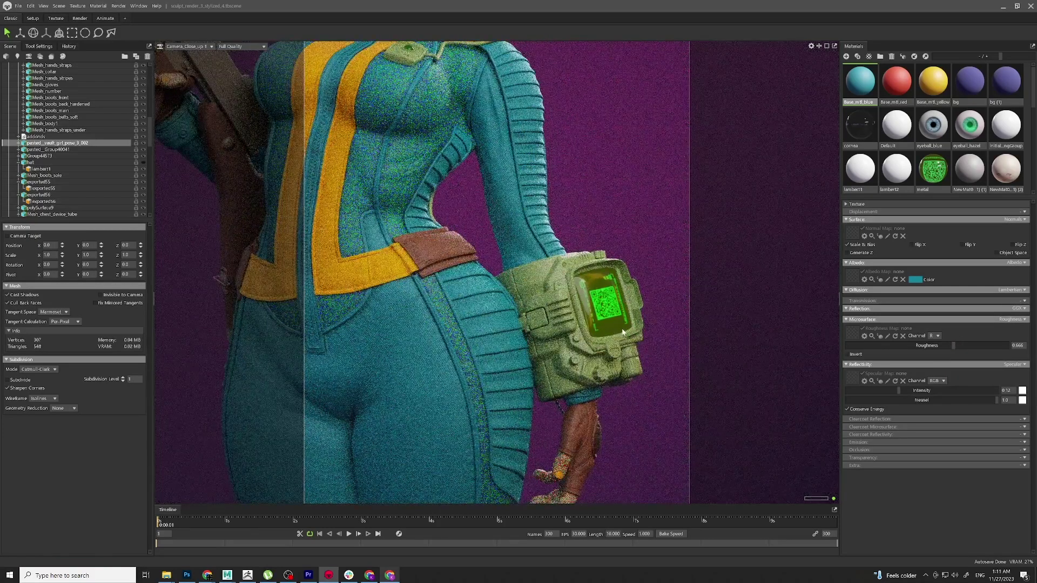
pyautogui.scroll(3, 627, 335)
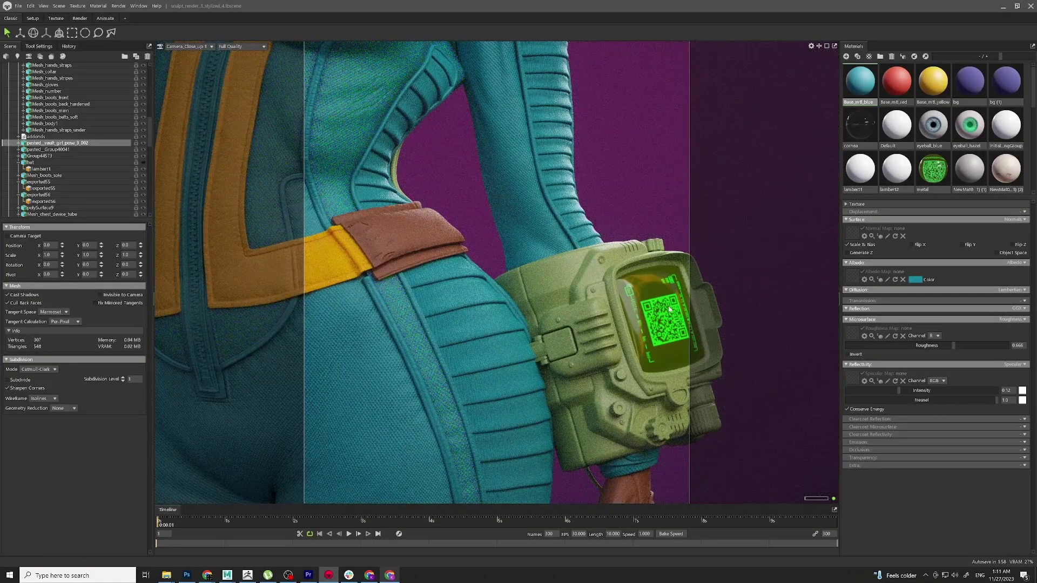
# Step: Assign the blue base material to the suit's sleeve and view the suit's upper body
pyautogui.moveTo(501, 125); pyautogui.dragTo(504, 204, button='middle')
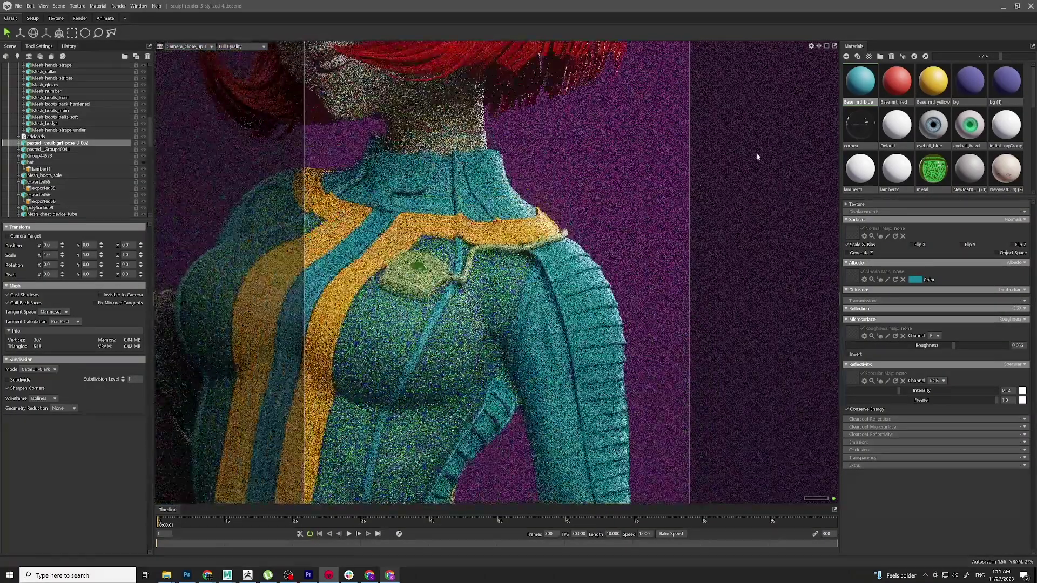
pyautogui.moveTo(861, 86); pyautogui.dragTo(575, 338)
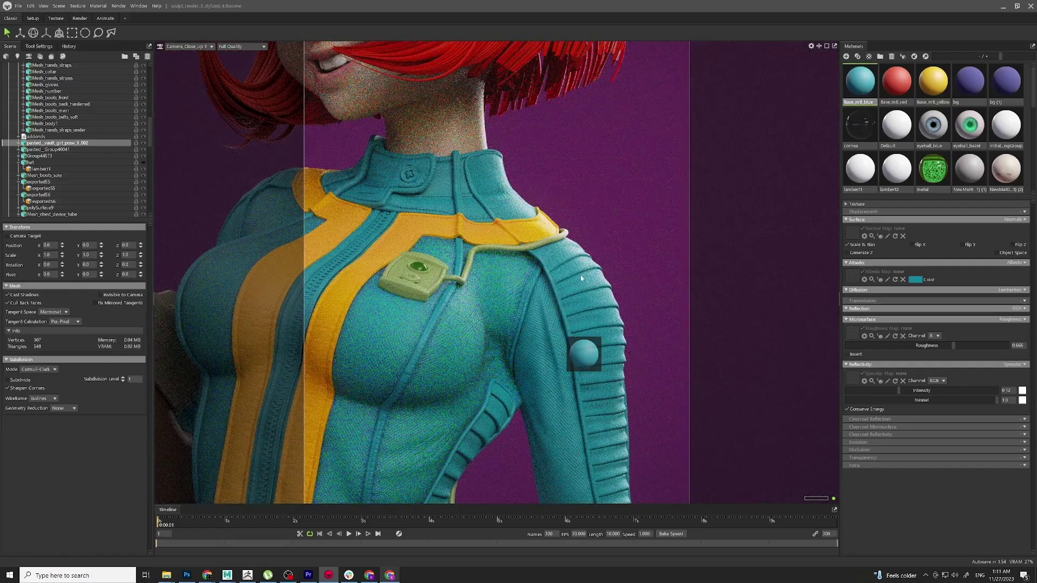
pyautogui.moveTo(581, 278); pyautogui.dragTo(582, 277)
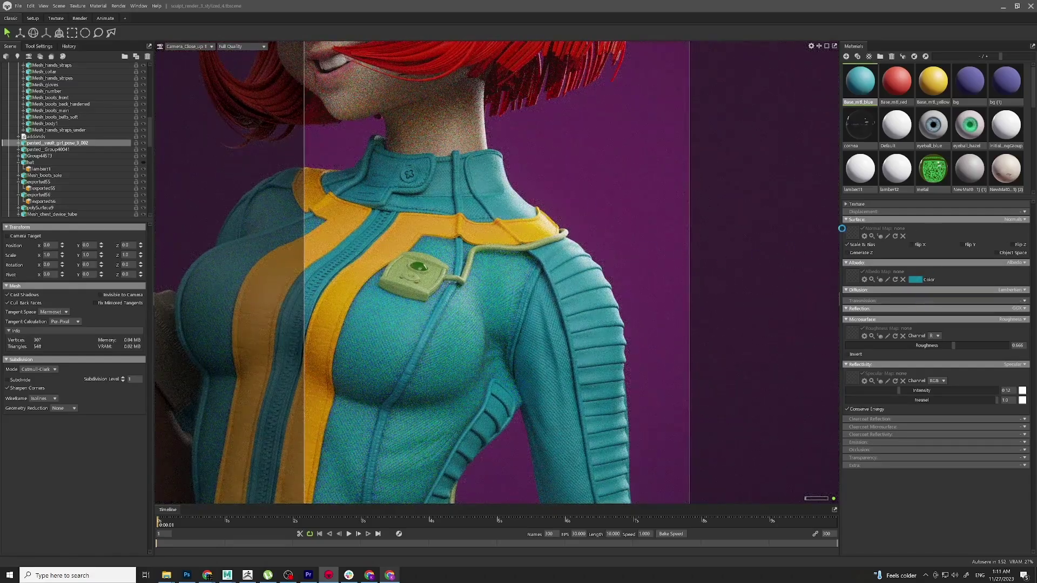
pyautogui.moveTo(510, 223); pyautogui.dragTo(530, 215)
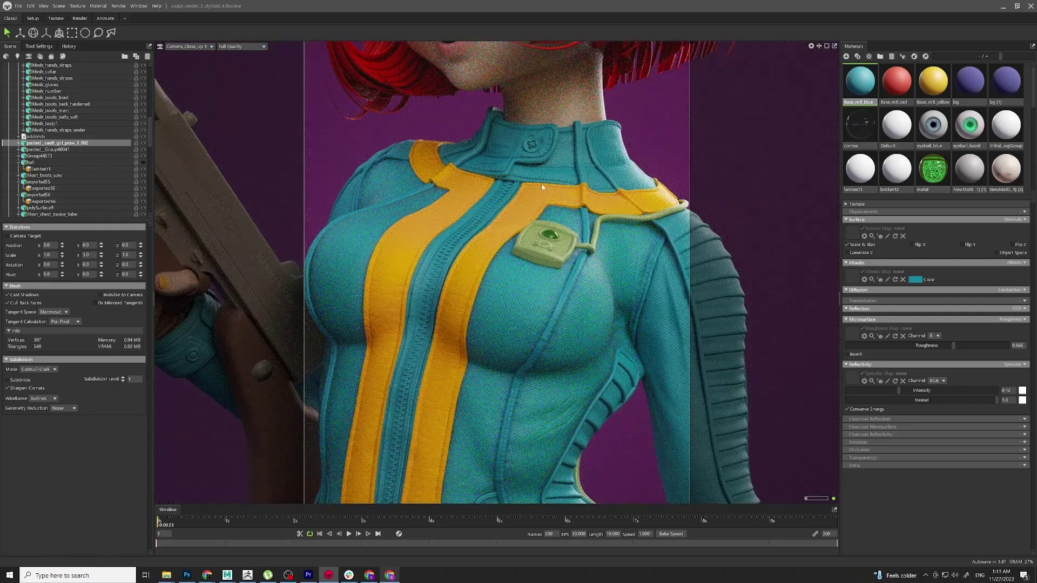
# Step: Duplicate the yellow base material and rename the copy, replacing the color part of its name with purple
pyautogui.click(921, 103)
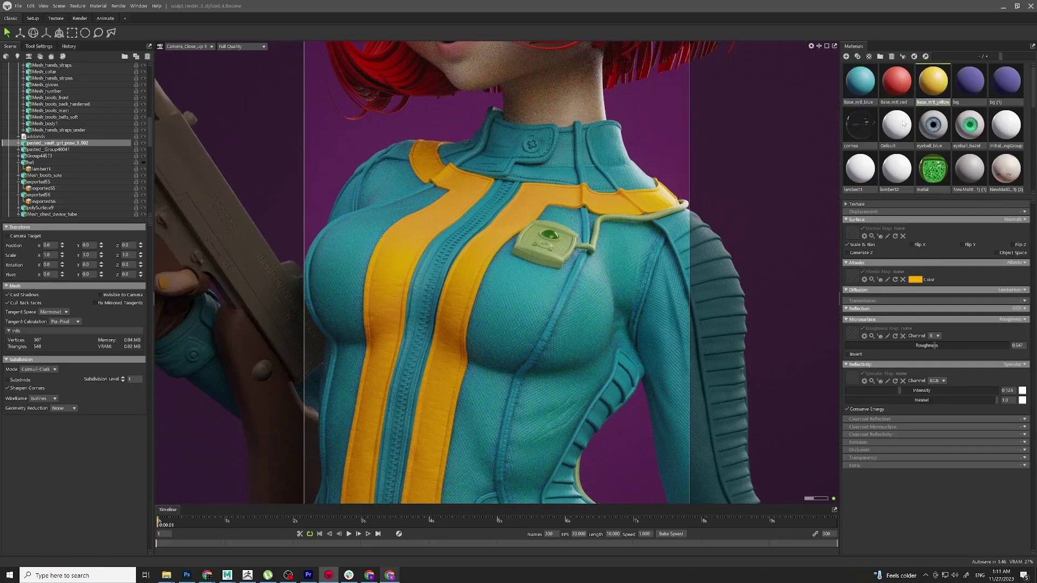
pyautogui.rightClick(936, 79)
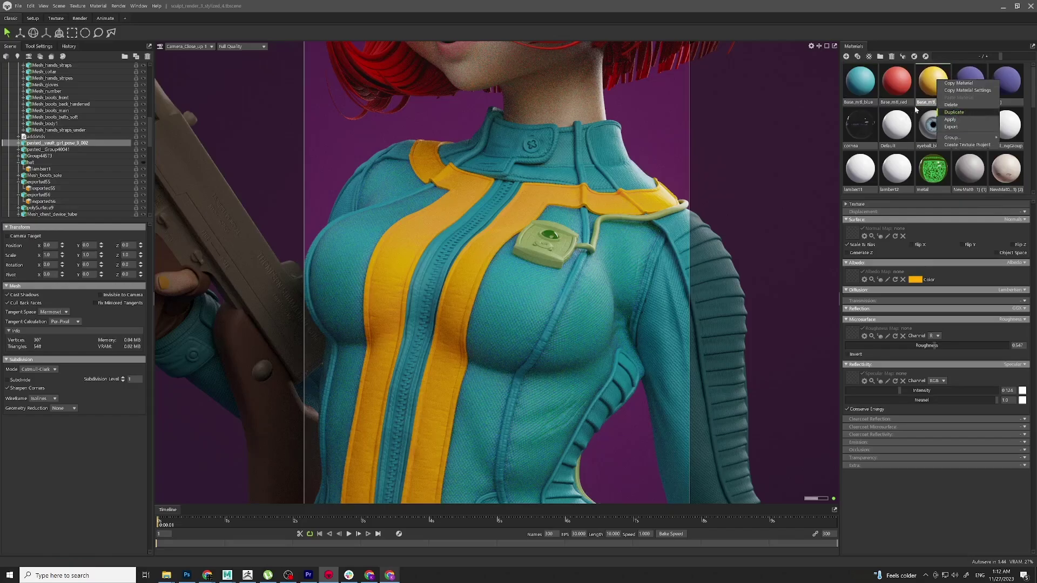
pyautogui.click(967, 112)
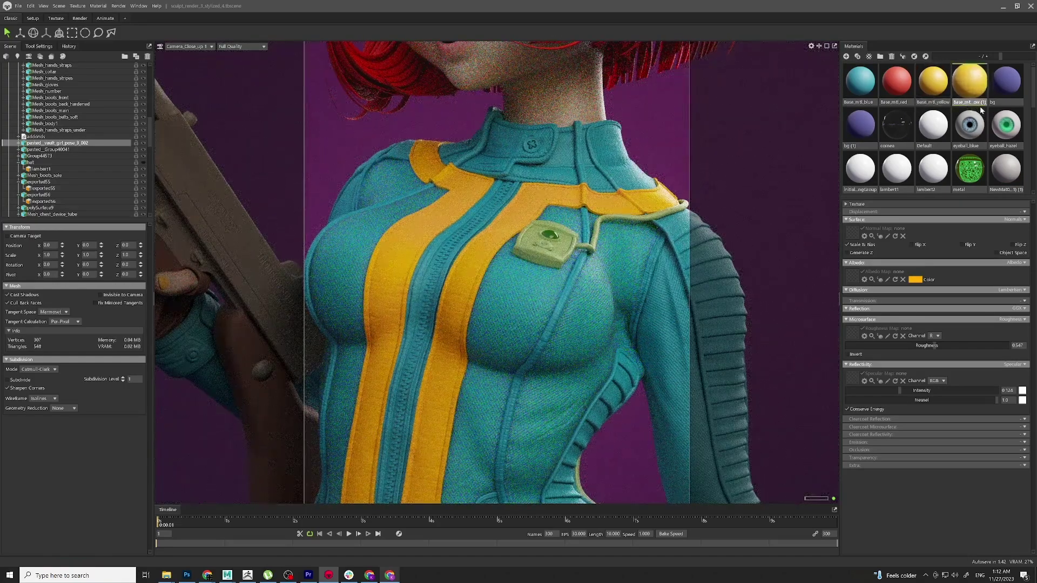
pyautogui.click(982, 98)
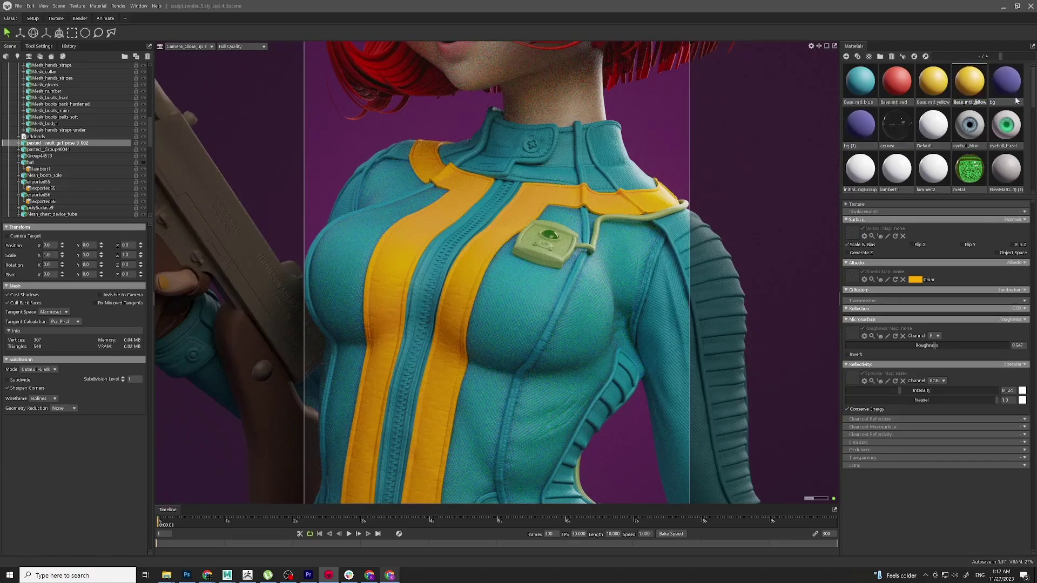
pyautogui.press('BackSpace')
pyautogui.press('BackSpace')
pyautogui.press('BackSpace')
pyautogui.press('BackSpace')
pyautogui.press('BackSpace')
pyautogui.write('purple')
pyautogui.press('Return')
# Step: Set the new material's albedo color to purple (RGB 122, 0, 255) and assign it to the suit's stripes
pyautogui.click(916, 280)
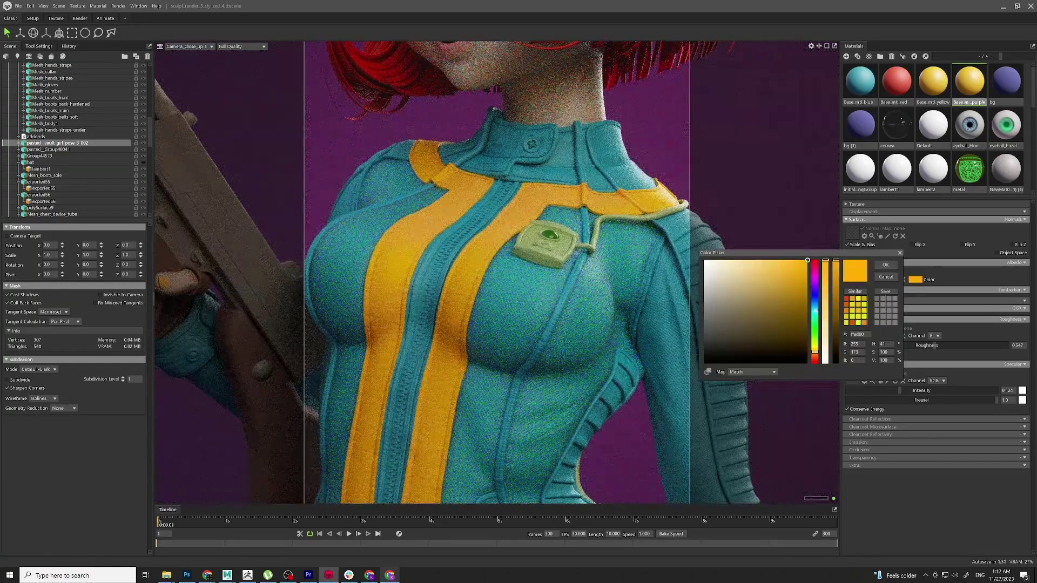
pyautogui.click(816, 288)
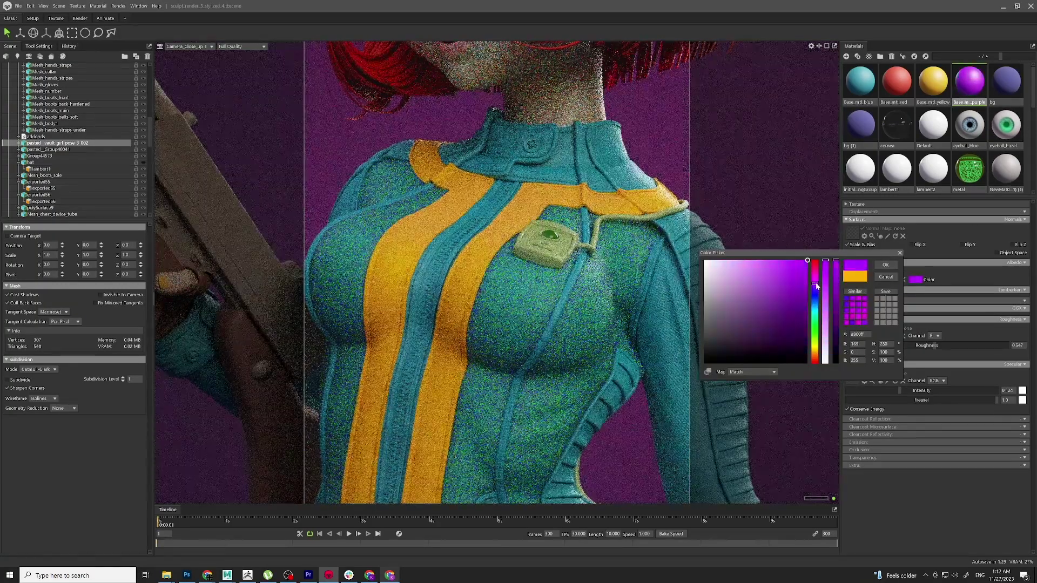
pyautogui.click(885, 265)
pyautogui.moveTo(970, 81); pyautogui.dragTo(551, 196)
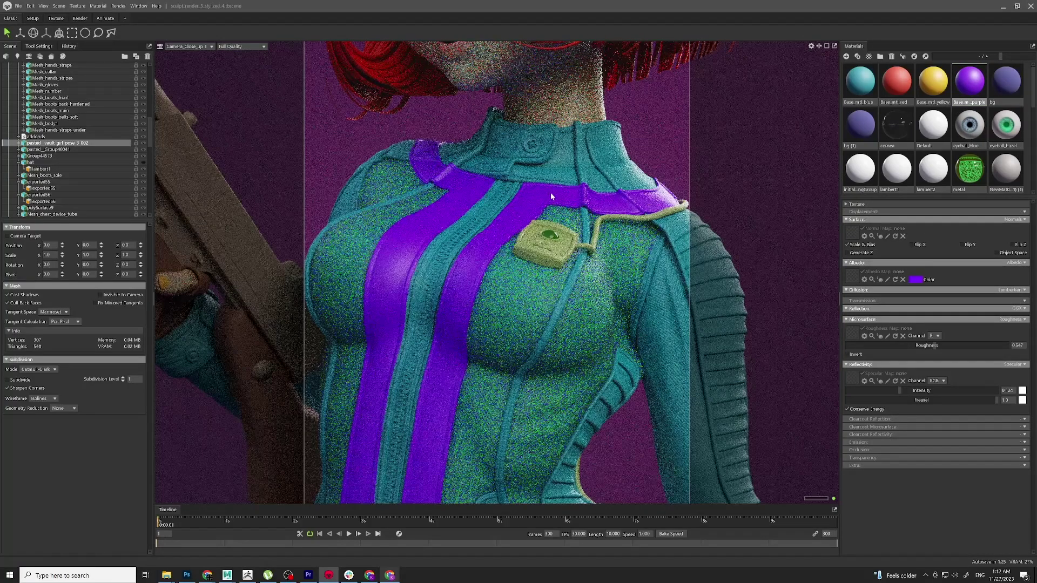
pyautogui.moveTo(707, 230); pyautogui.dragTo(713, 189, button='middle')
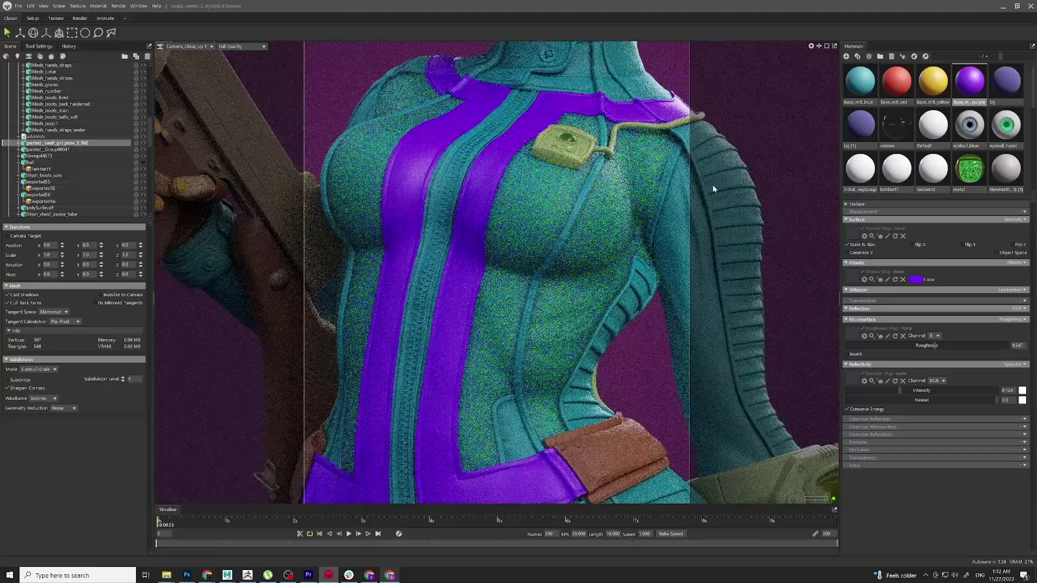
# Step: Try a bright green as the purple material's albedo color, then cancel the color change
pyautogui.click(915, 279)
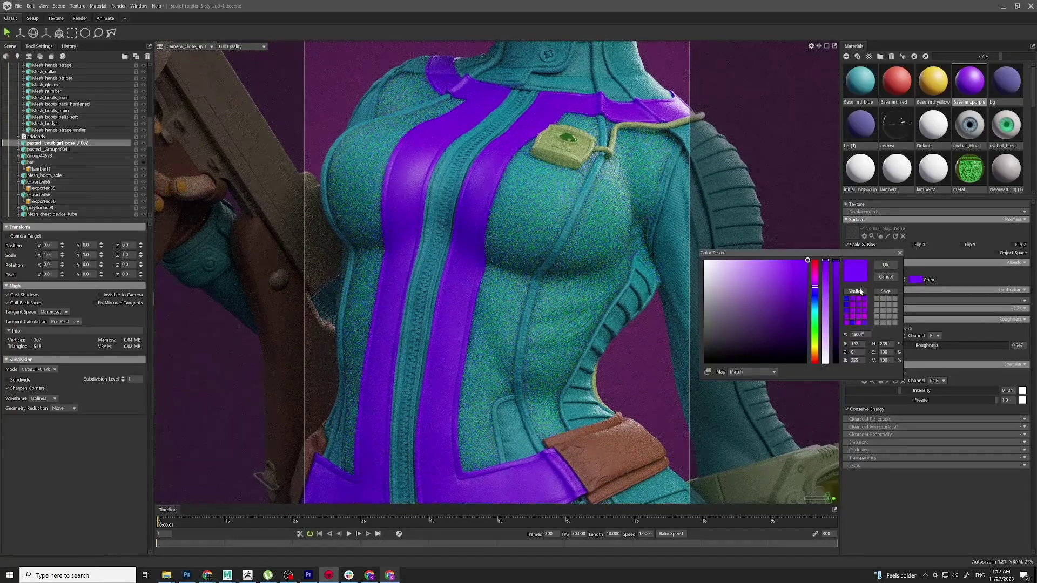
pyautogui.moveTo(816, 290)
pyautogui.mouseDown()
pyautogui.moveTo(815, 279)
pyautogui.moveTo(816, 350)
pyautogui.moveTo(815, 317)
pyautogui.mouseUp()
pyautogui.click(788, 270)
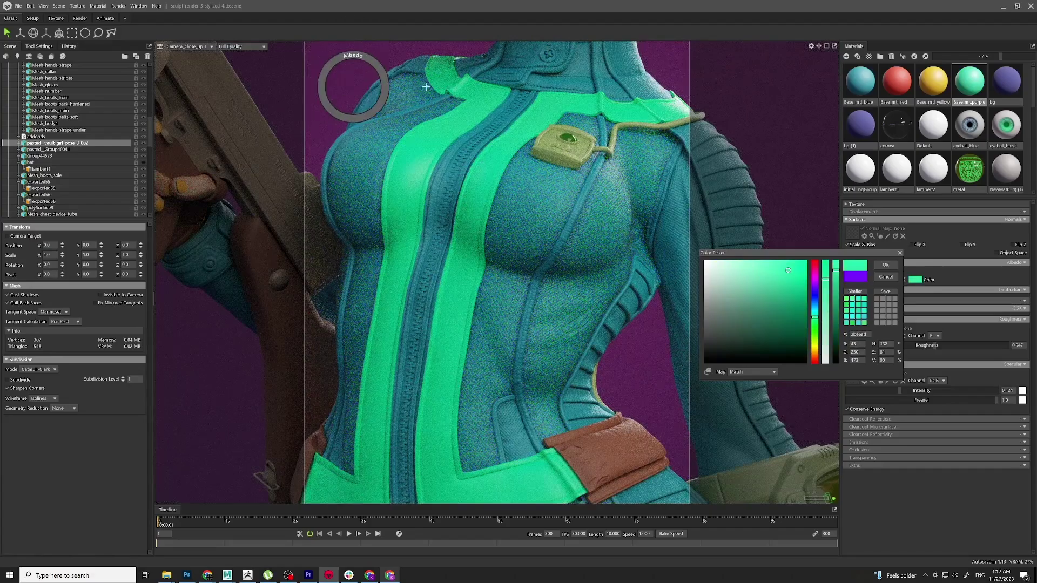
pyautogui.click(886, 277)
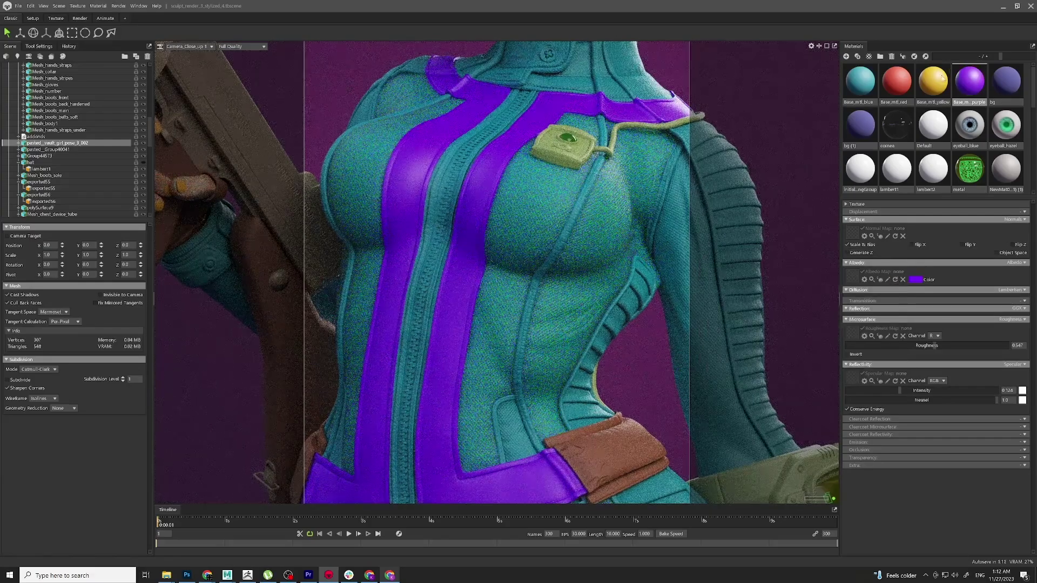
# Step: Assign the yellow base material to the sleeve cuff's button beside the gun hand
pyautogui.moveTo(933, 80); pyautogui.dragTo(530, 123)
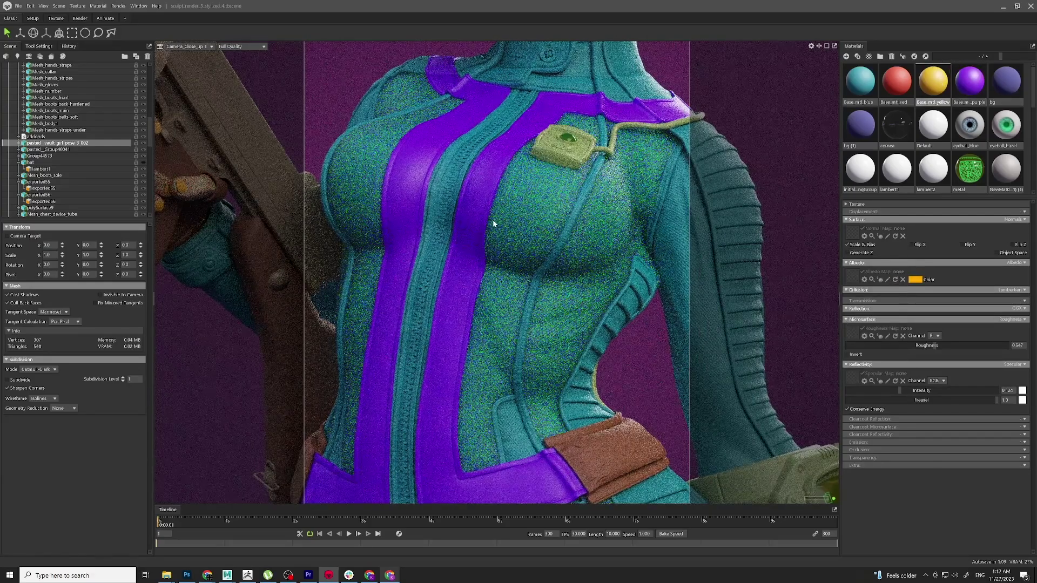
pyautogui.moveTo(493, 225); pyautogui.dragTo(572, 209, button='middle')
pyautogui.scroll(5, 580, 168)
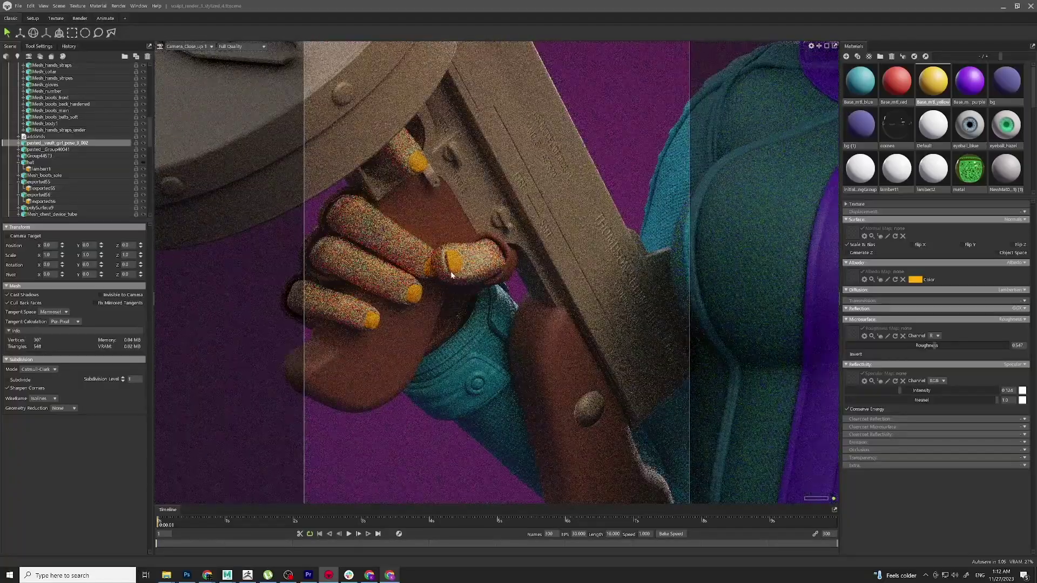
pyautogui.scroll(3, 484, 388)
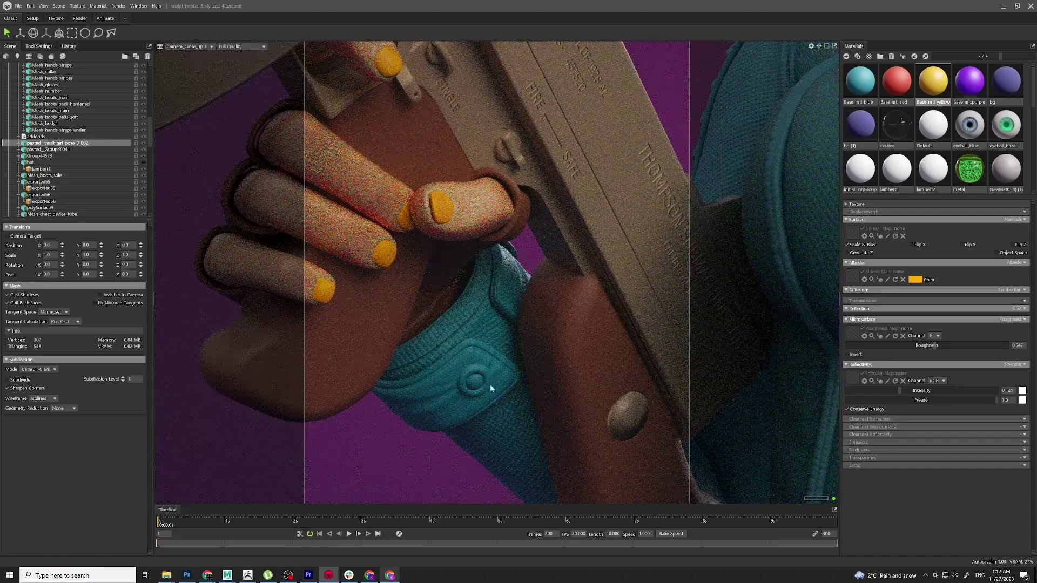
pyautogui.moveTo(932, 81); pyautogui.dragTo(478, 378)
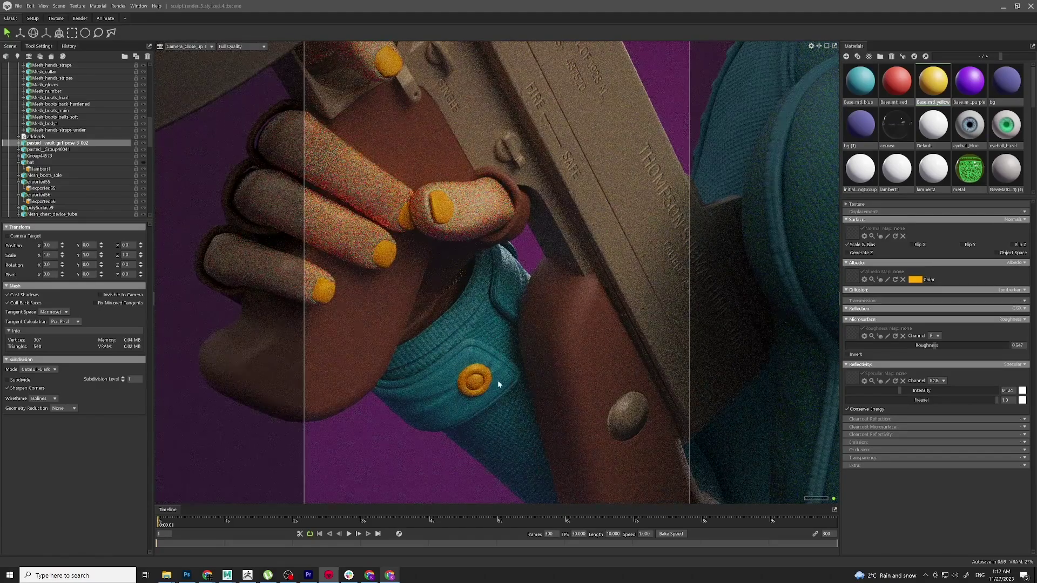
pyautogui.scroll(-5, 566, 246)
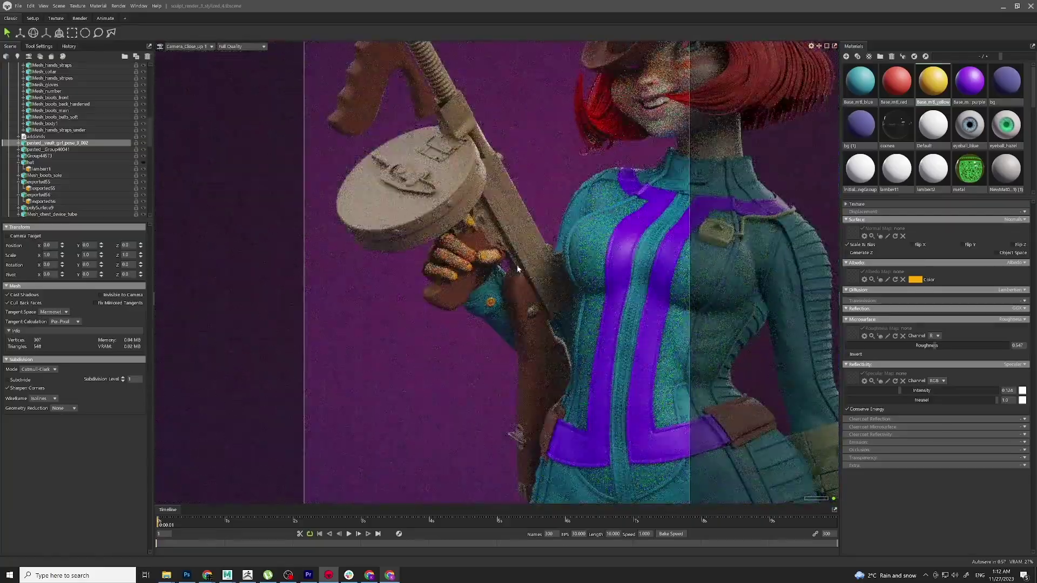
pyautogui.scroll(3, 461, 238)
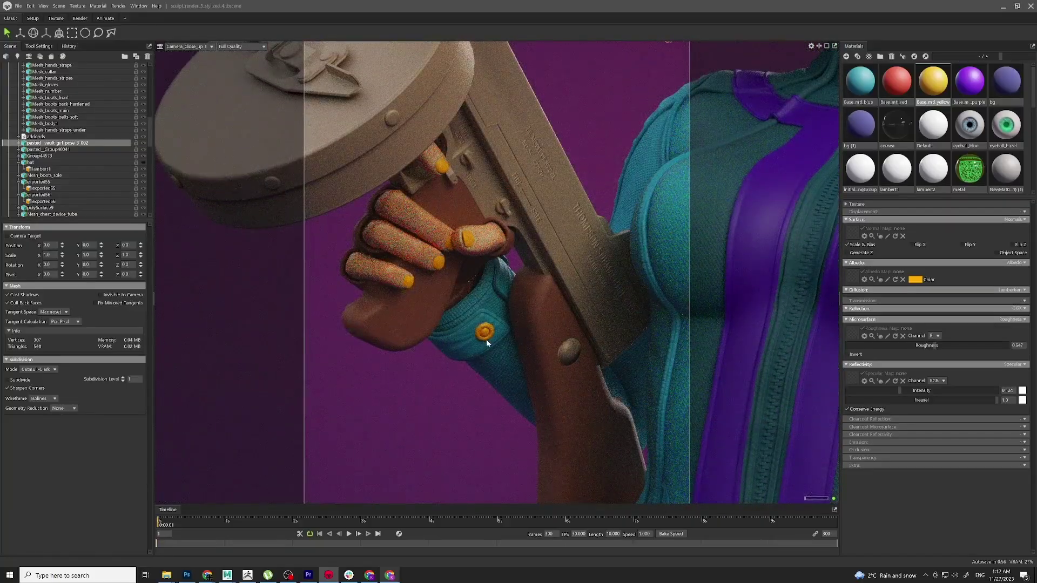
# Step: Reassign the blue base material to the sleeve cuff's button
pyautogui.click(860, 81)
pyautogui.moveTo(860, 81); pyautogui.dragTo(545, 296)
# Step: Reassign the yellow base material to the suit's stripes and view the character's whole upper body
pyautogui.moveTo(694, 209); pyautogui.dragTo(560, 194, button='middle')
pyautogui.click(933, 81)
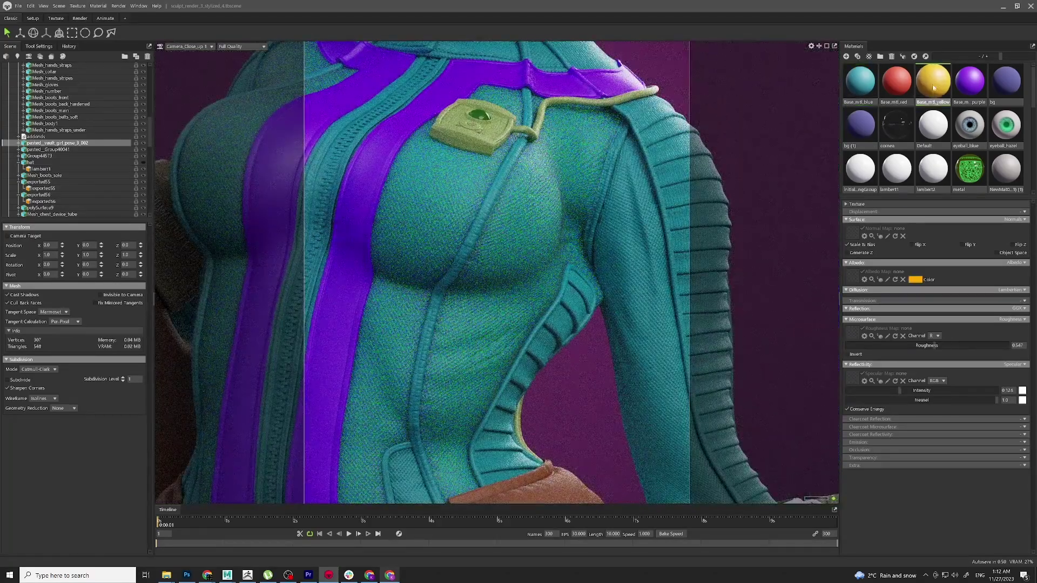
pyautogui.moveTo(933, 81); pyautogui.dragTo(497, 82)
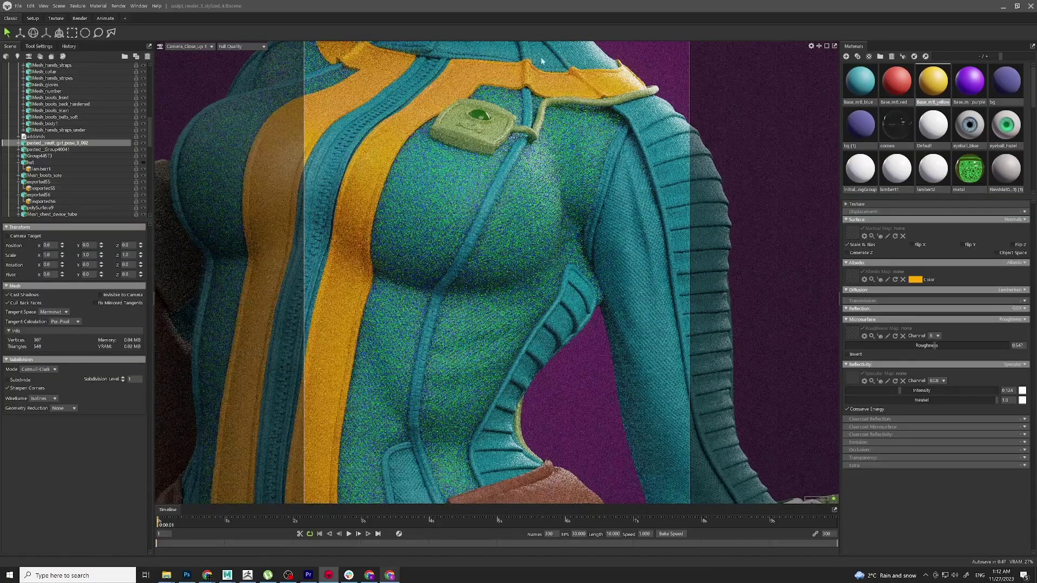
pyautogui.scroll(-5, 414, 313)
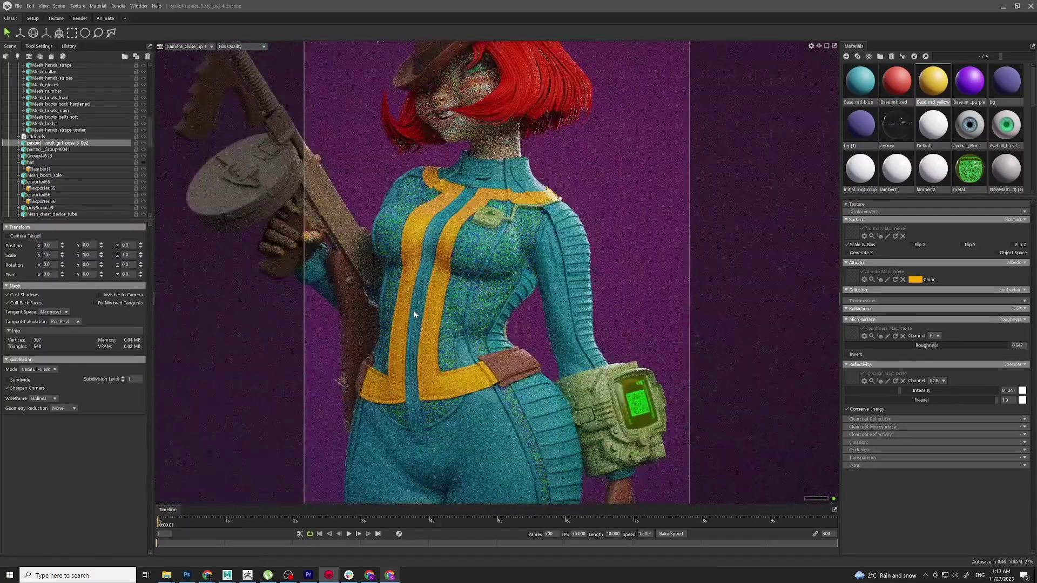
pyautogui.scroll(-2, 414, 314)
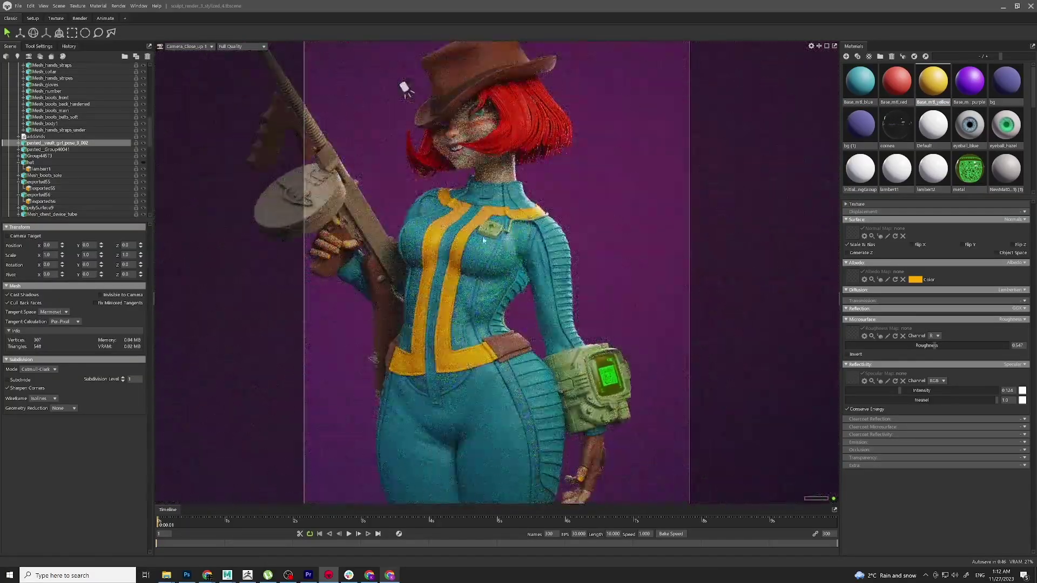
pyautogui.scroll(5, 485, 76)
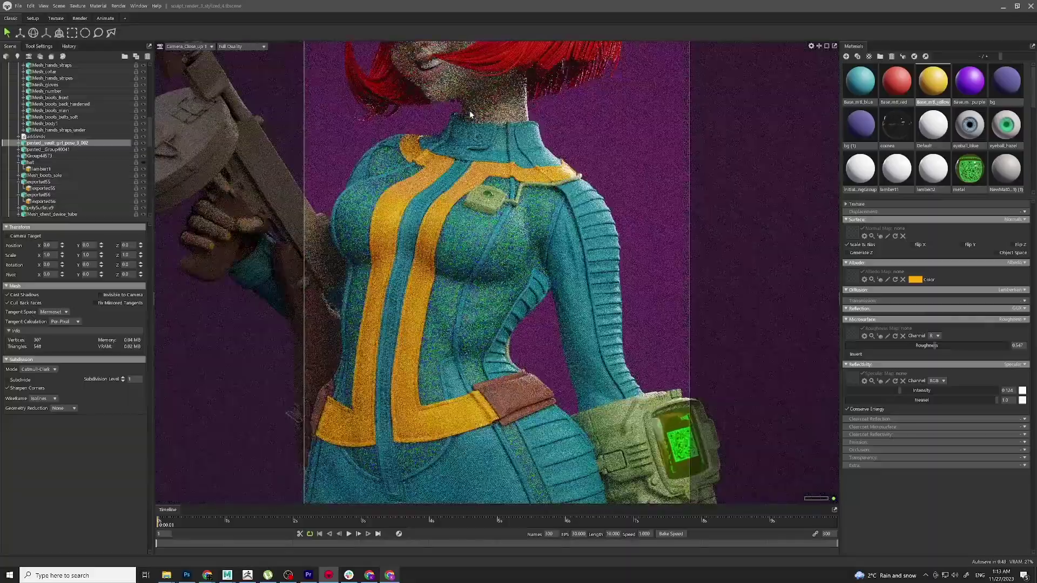
pyautogui.moveTo(519, 65); pyautogui.dragTo(522, 173, button='middle')
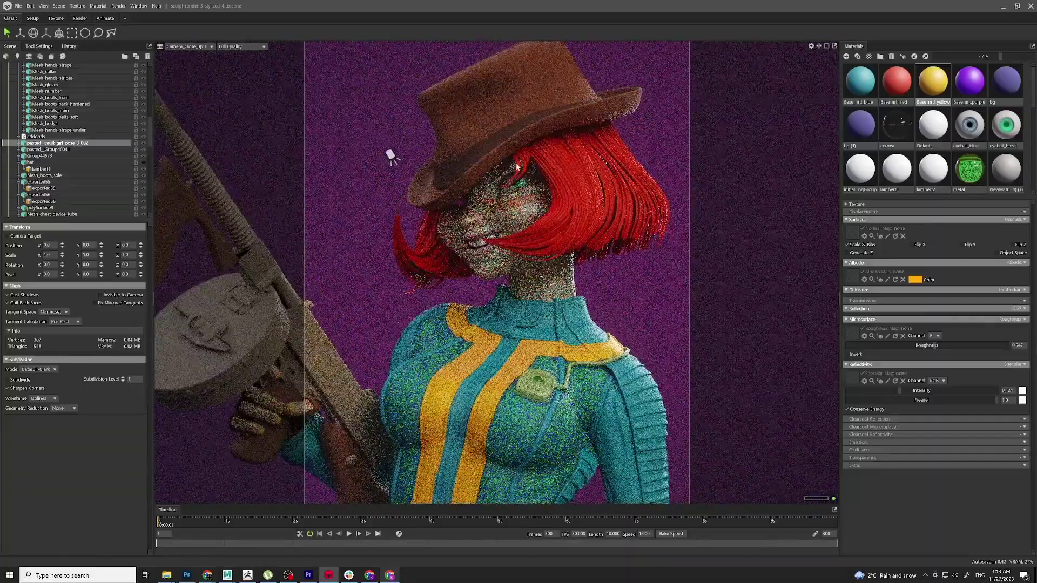
# Step: Select the eyeball_hazel material to show its settings, with the character's green eye in close view
pyautogui.scroll(4, 524, 173)
pyautogui.scroll(-2, 541, 183)
pyautogui.scroll(6, 573, 221)
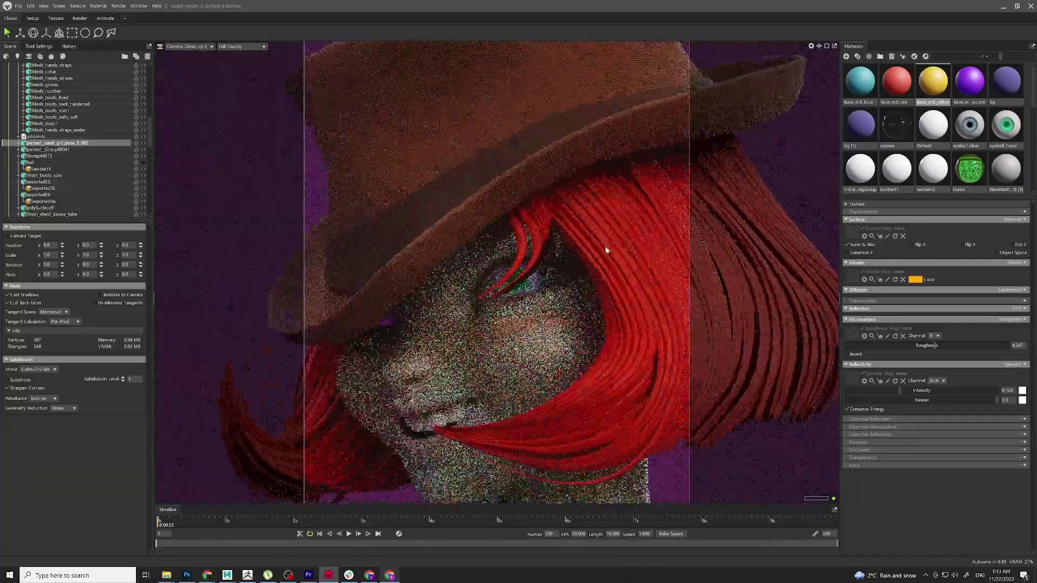
pyautogui.scroll(-3, 627, 232)
pyautogui.scroll(2, 627, 232)
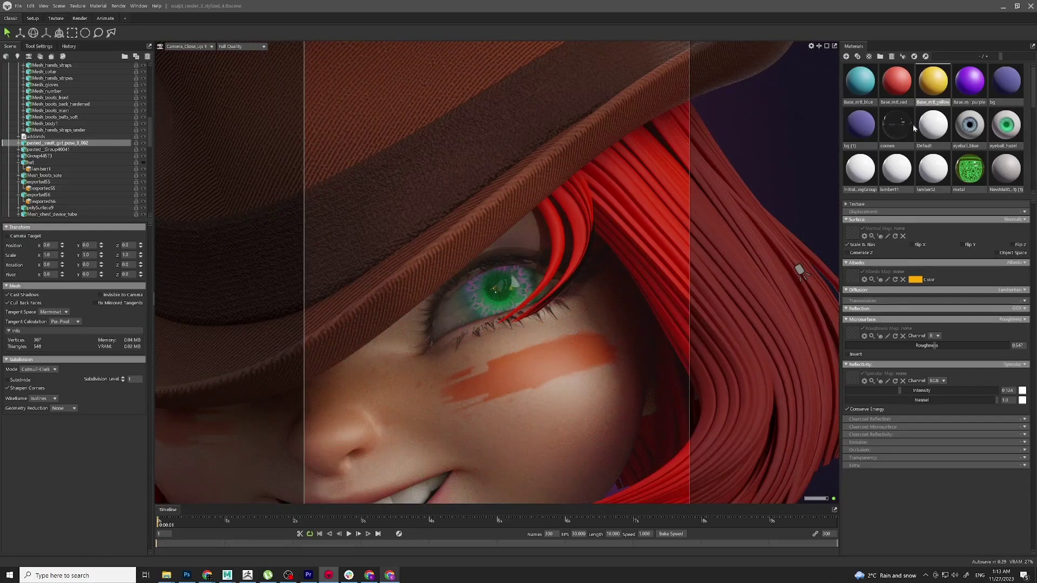
pyautogui.click(996, 135)
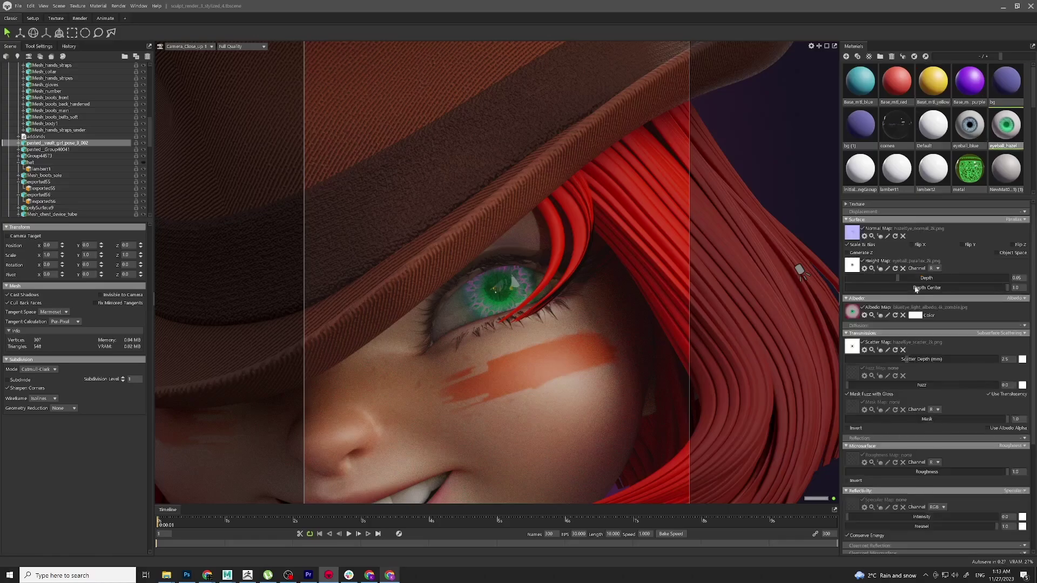
pyautogui.scroll(-2, 896, 281)
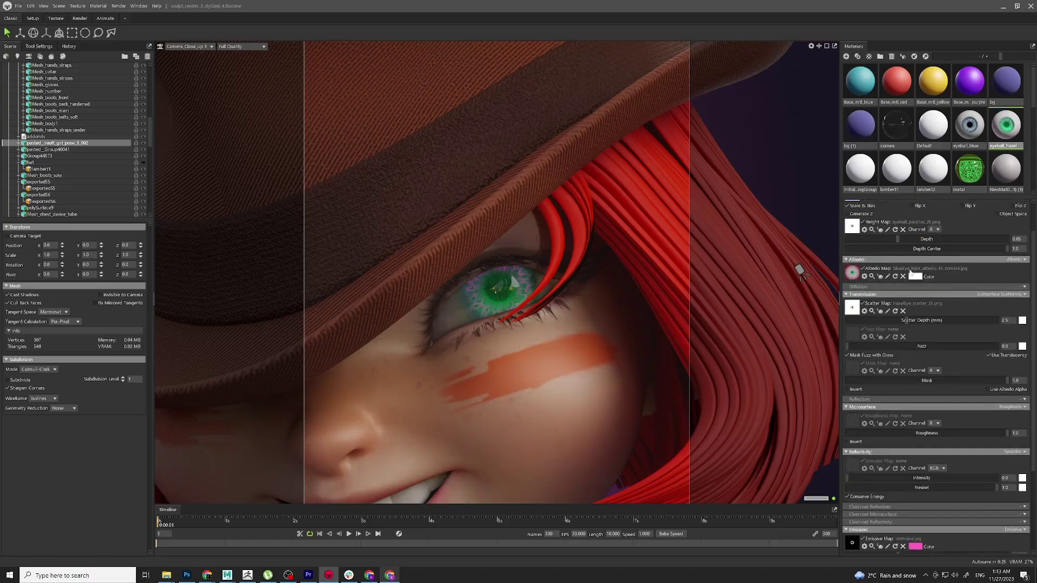
# Step: Switch the eyeball_hazel material's albedo map and emissive map off and back on to compare their effect on the eye
pyautogui.click(863, 269)
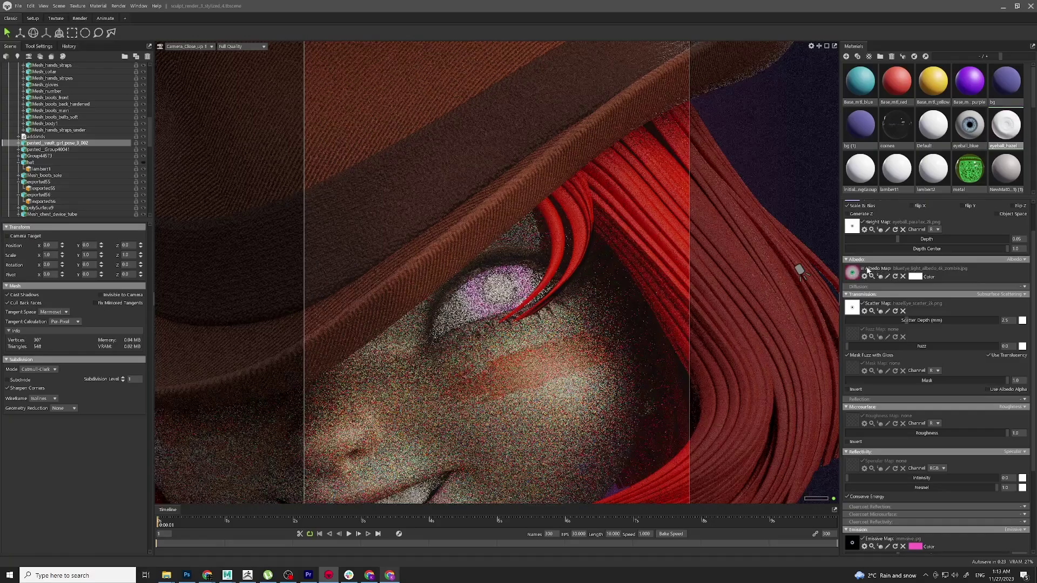
pyautogui.click(864, 268)
pyautogui.scroll(-5, 927, 488)
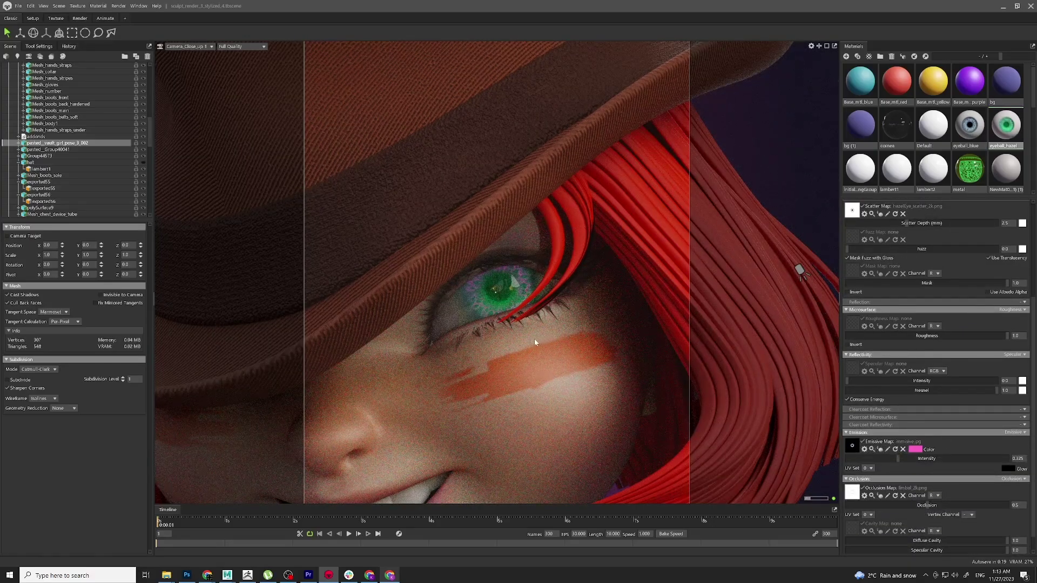
pyautogui.moveTo(534, 342); pyautogui.dragTo(407, 294)
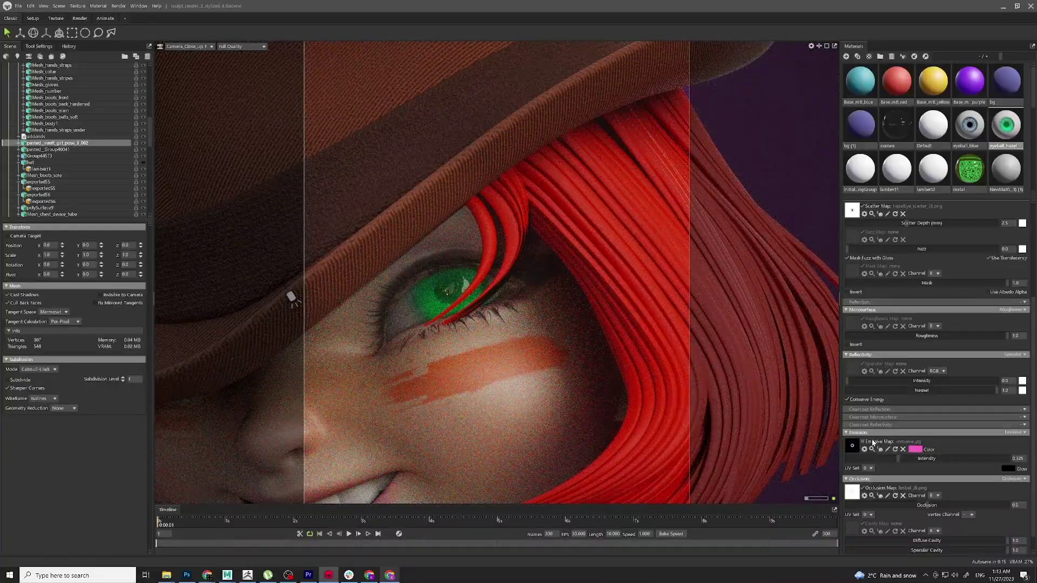
pyautogui.click(873, 443)
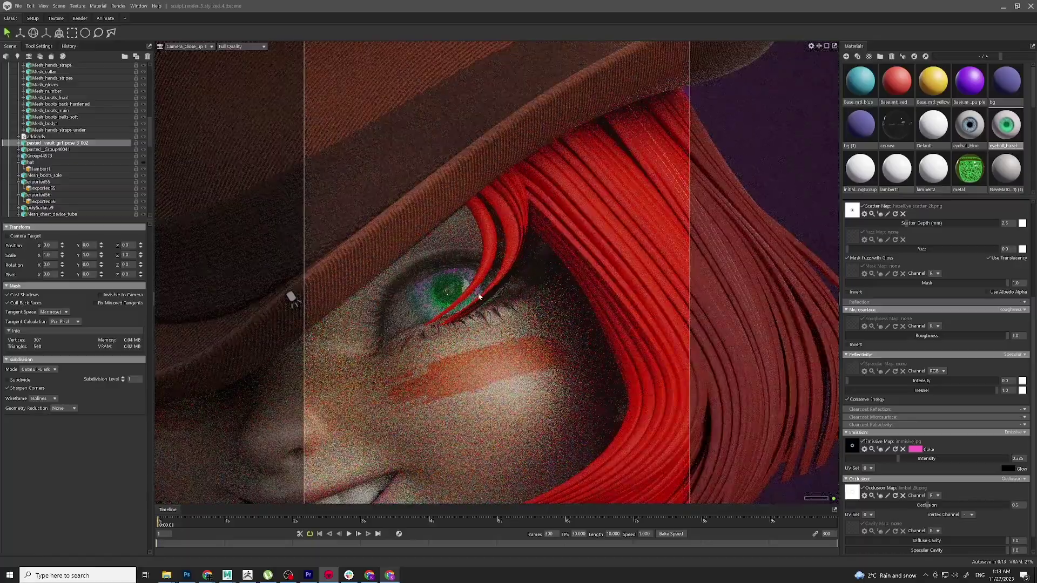
# Step: Change the eyeball_hazel material's emissive color to a bright yellow-green and accept it
pyautogui.moveTo(478, 296); pyautogui.dragTo(630, 261)
pyautogui.click(394, 225)
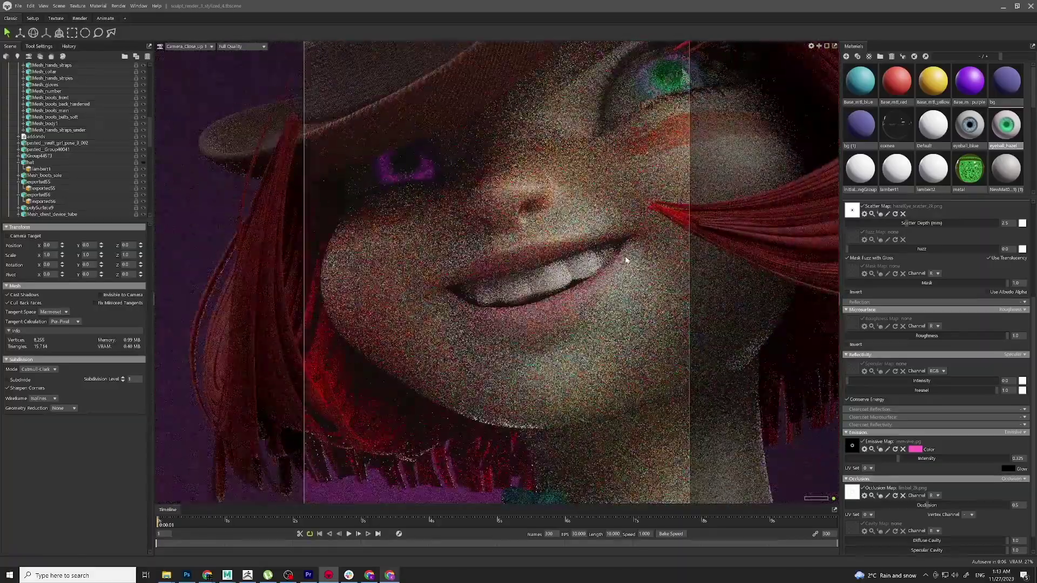
pyautogui.click(919, 449)
pyautogui.moveTo(815, 277); pyautogui.dragTo(816, 342)
pyautogui.moveTo(572, 303); pyautogui.dragTo(586, 332)
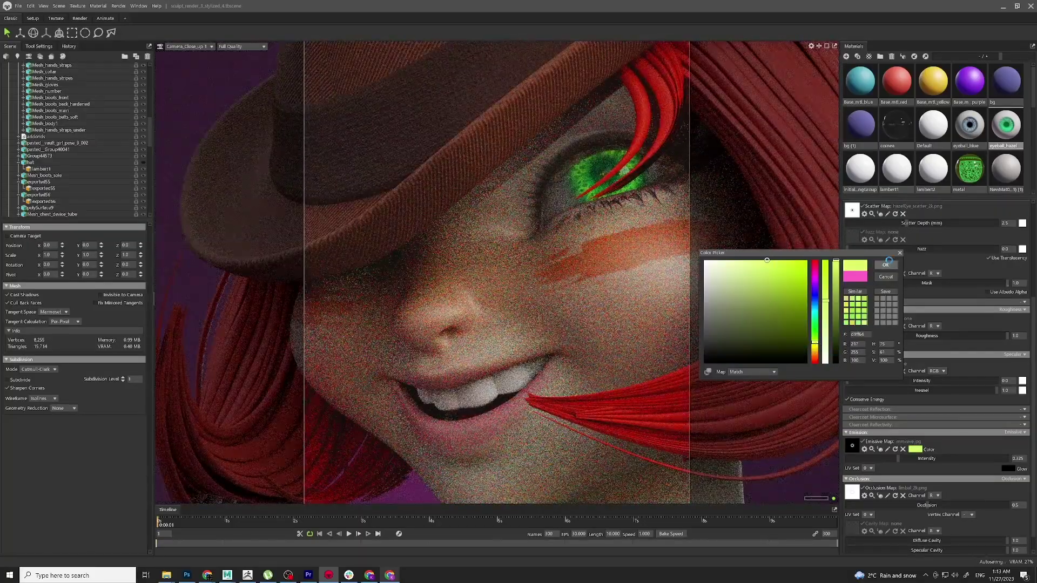
pyautogui.click(888, 268)
pyautogui.moveTo(701, 254); pyautogui.dragTo(599, 232)
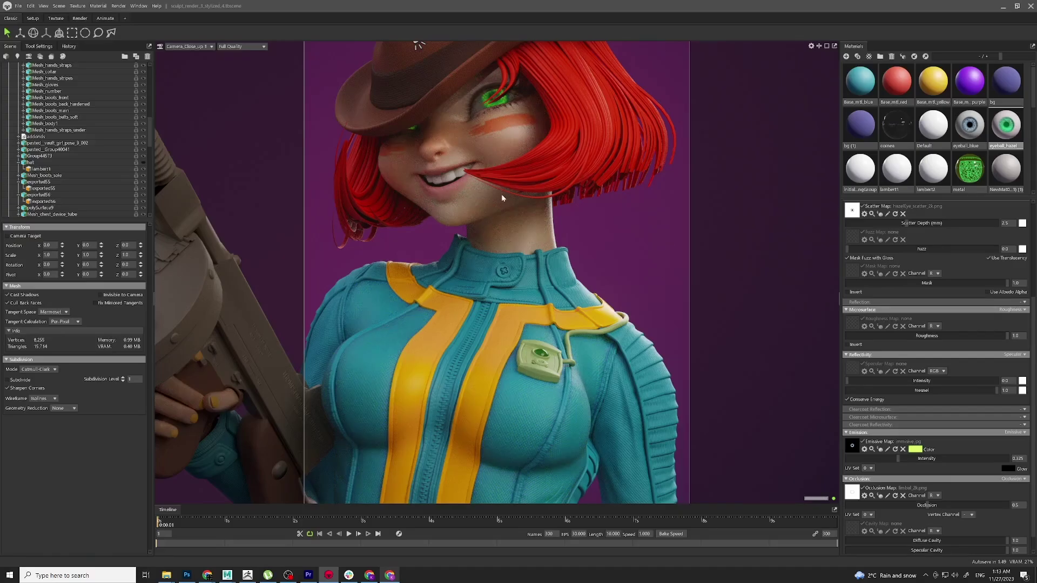
# Step: Examine the character from the upper body down to the boots, ending with the whole figure in view
pyautogui.scroll(-3, 501, 197)
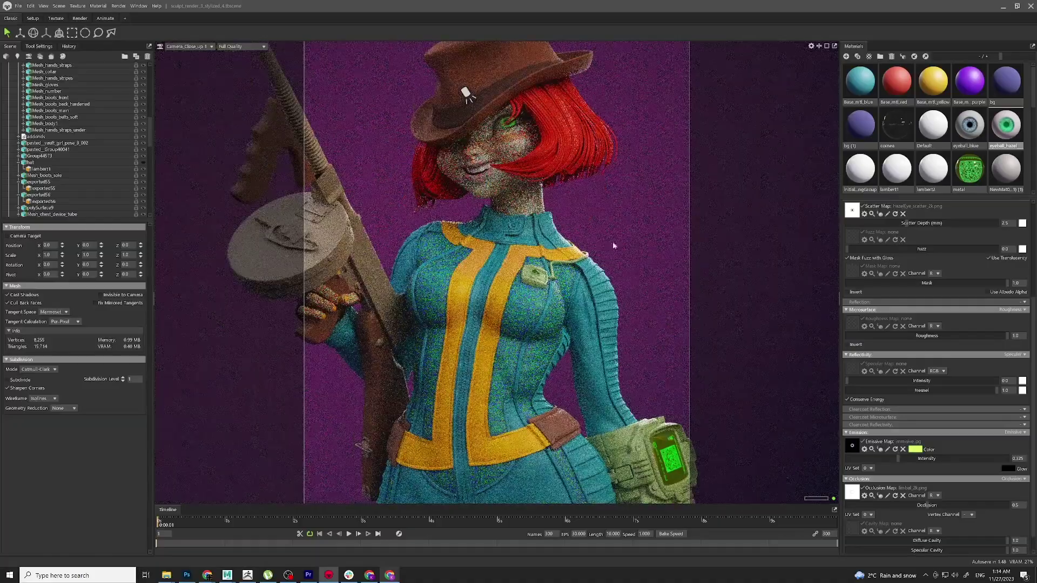
pyautogui.scroll(-4, 565, 249)
pyautogui.keyDown('alt'); pyautogui.moveTo(581, 263); pyautogui.dragTo(567, 261); pyautogui.keyUp('alt')
pyautogui.keyDown('alt'); pyautogui.moveTo(572, 229); pyautogui.dragTo(590, 181, button='middle'); pyautogui.keyUp('alt')
pyautogui.keyDown('alt'); pyautogui.moveTo(607, 237); pyautogui.dragTo(598, 125, button='middle'); pyautogui.keyUp('alt')
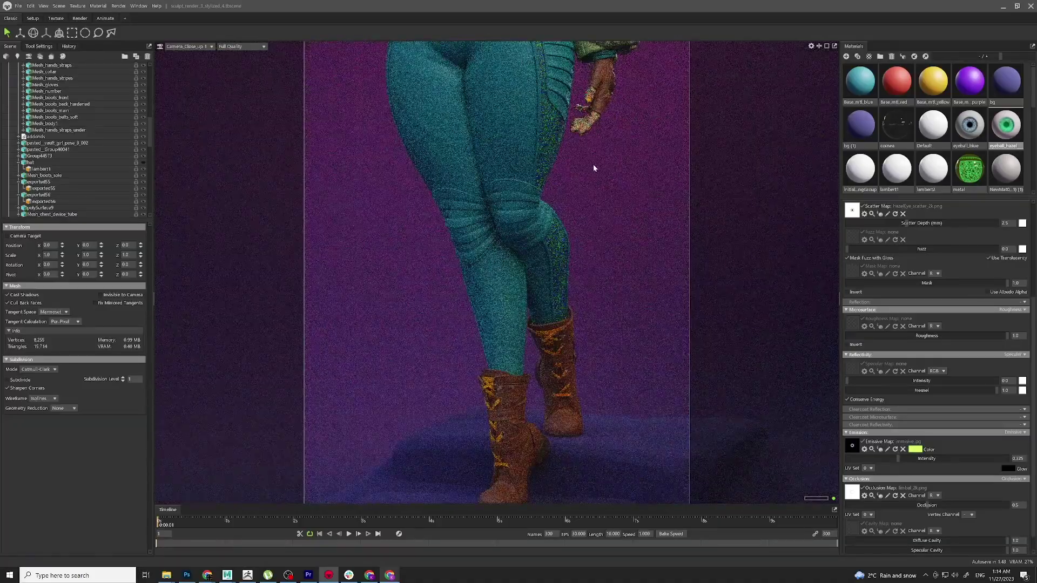
pyautogui.scroll(-3, 593, 167)
pyautogui.scroll(-4, 589, 178)
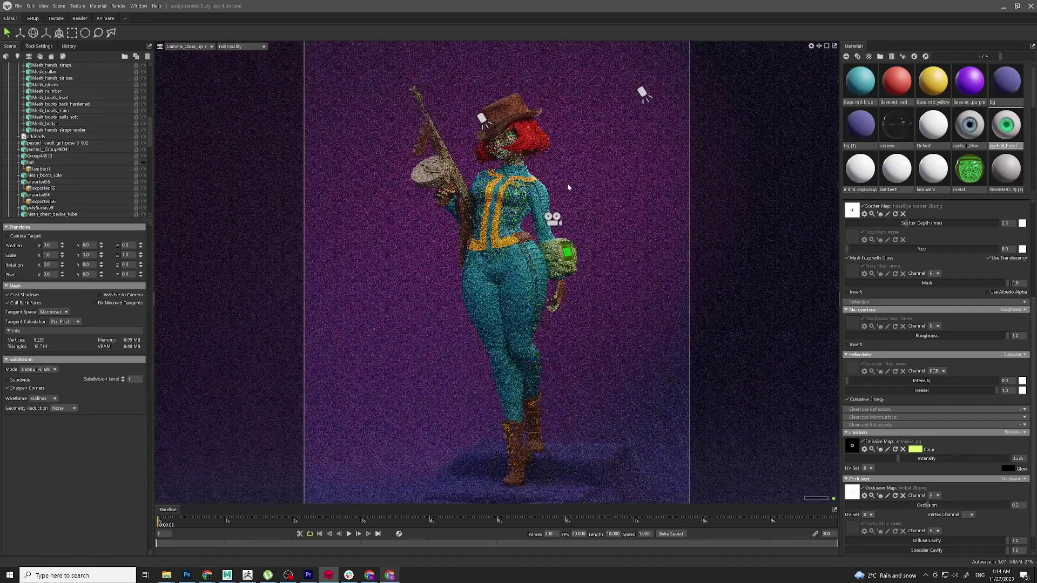
pyautogui.keyDown('alt'); pyautogui.moveTo(599, 226); pyautogui.dragTo(567, 188); pyautogui.keyUp('alt')
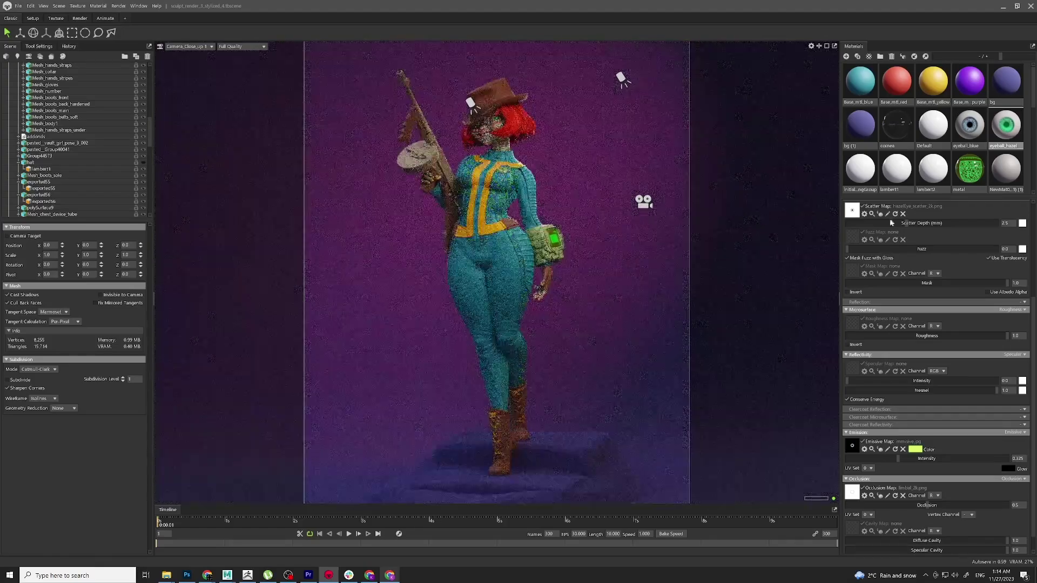